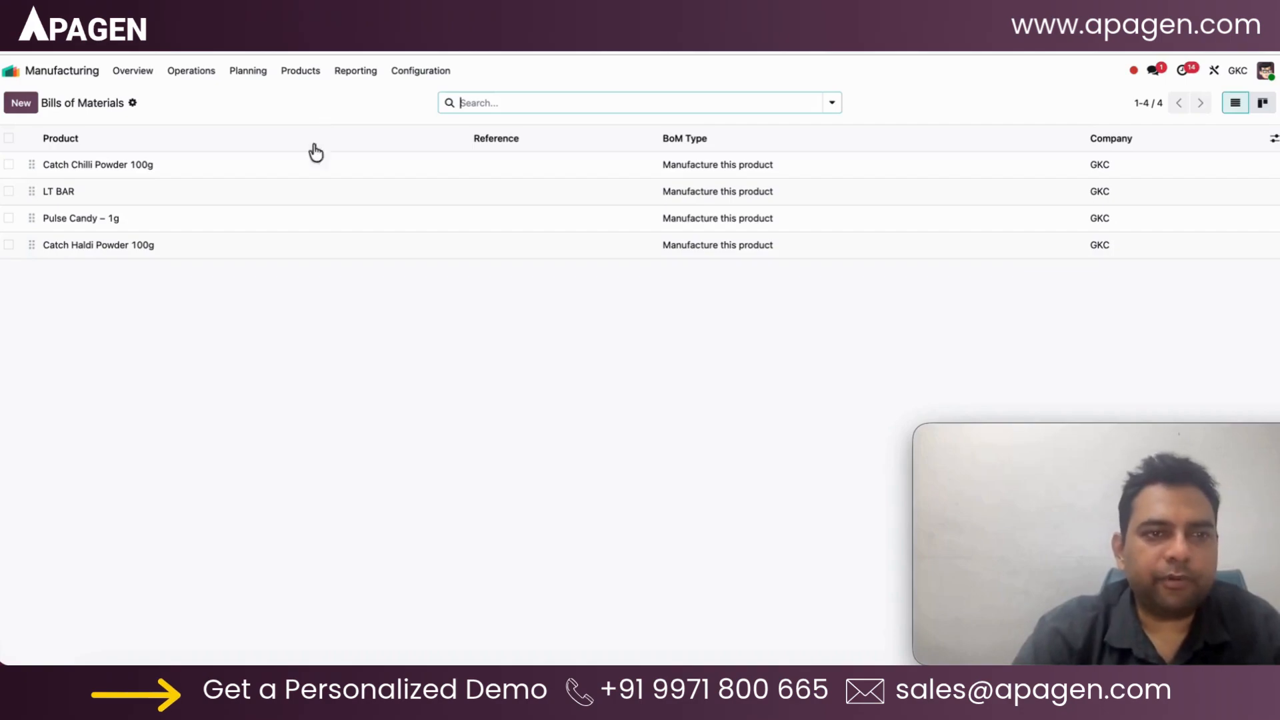
Open the LT BAR bill of materials and review its product record's general, inventory, price and sales settings.
left_click(311, 193)
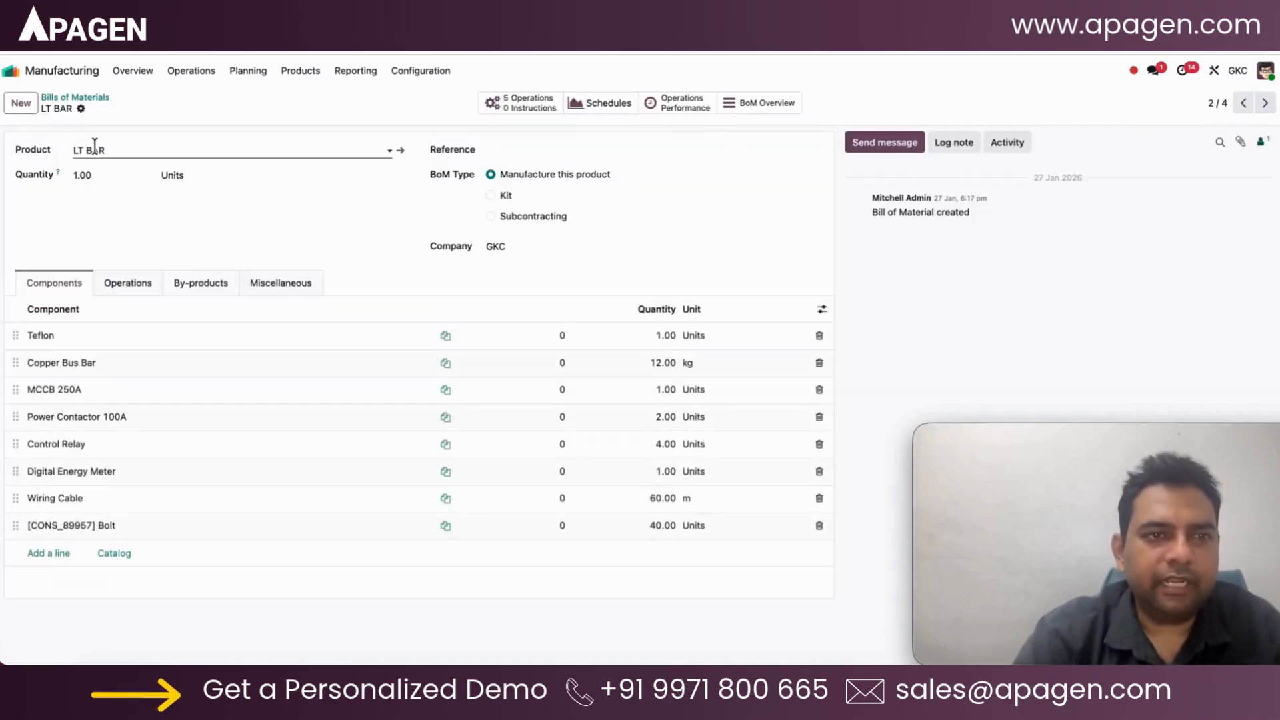
left_click(400, 155)
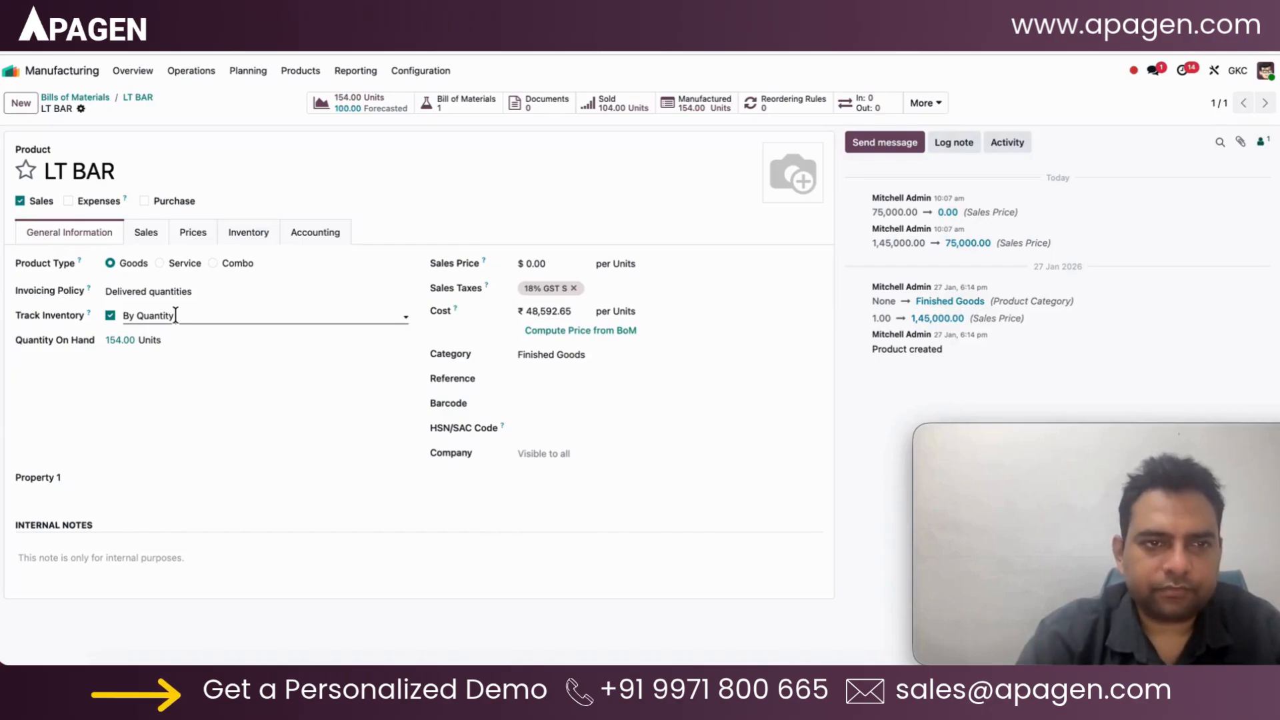
left_click(230, 240)
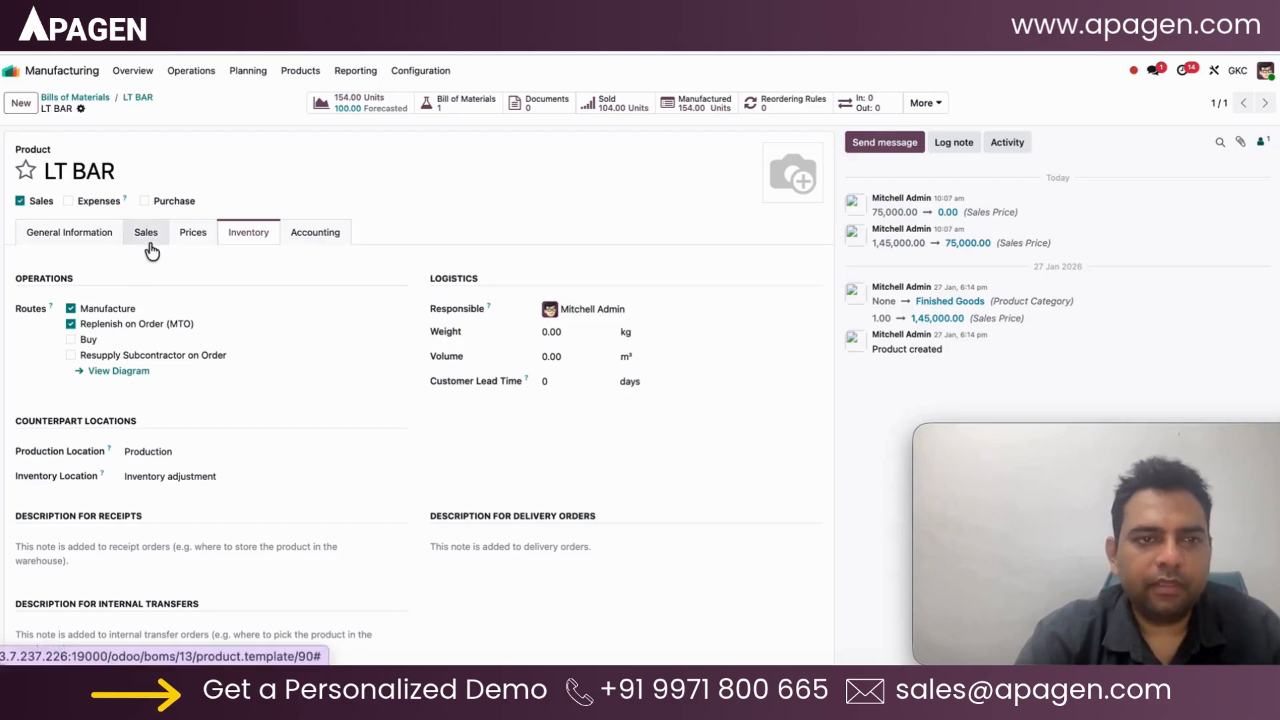
left_click(189, 235)
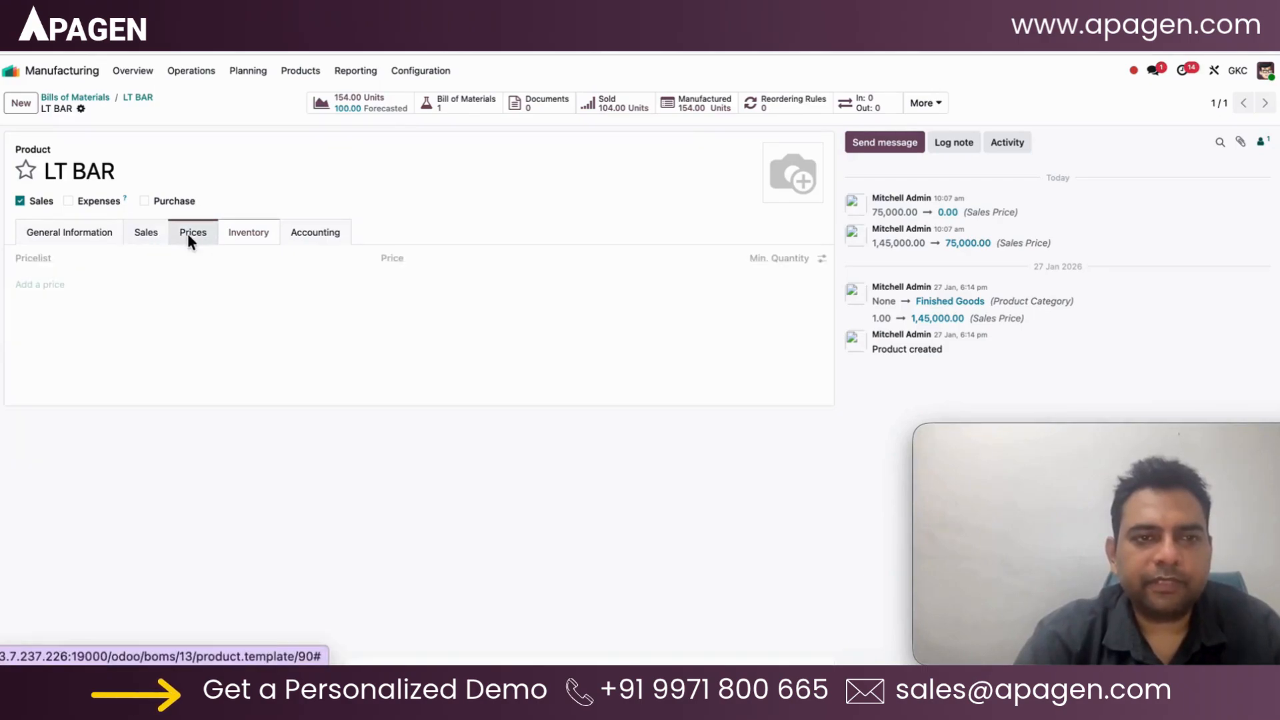
left_click(151, 238)
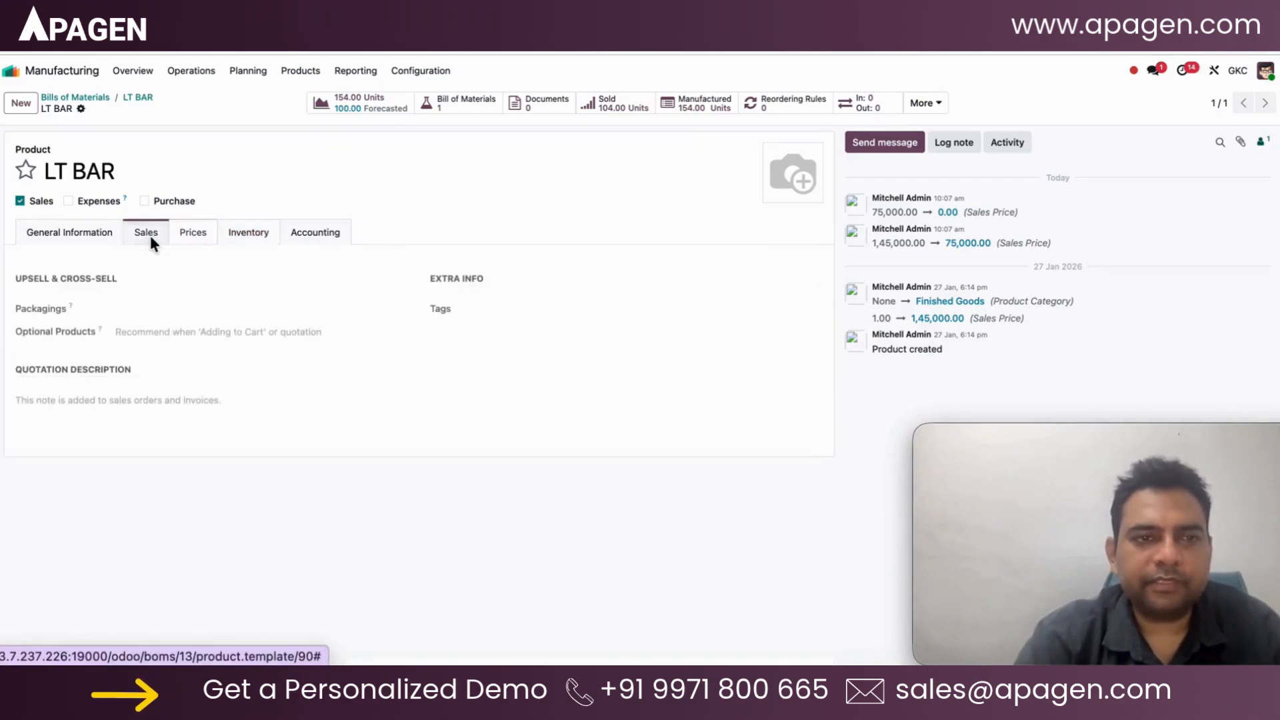
left_click(83, 238)
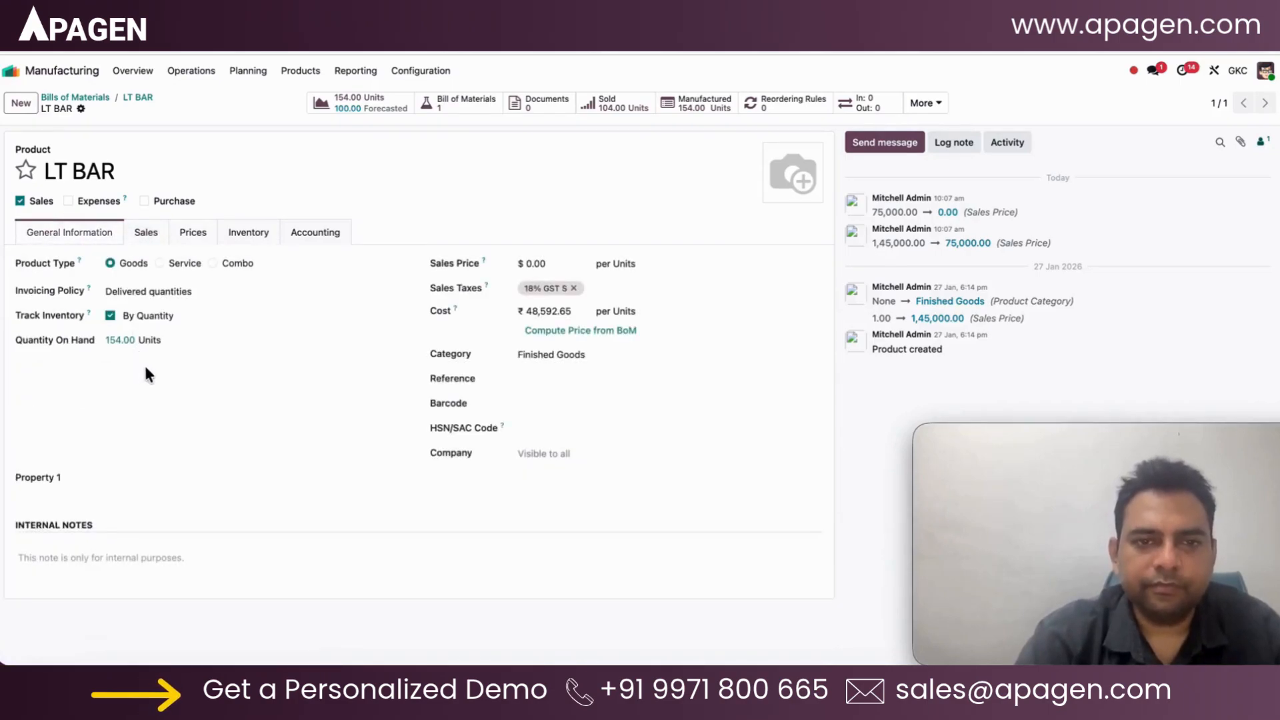
left_click(146, 97)
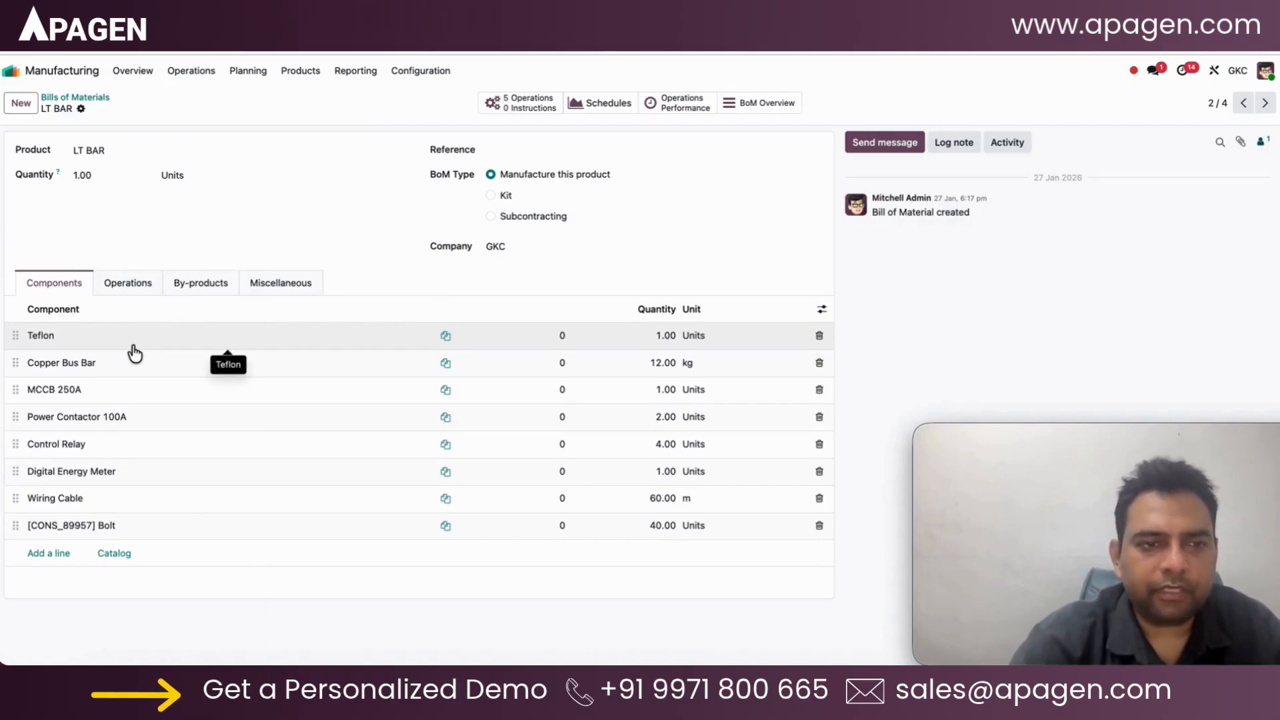
Open the Teflon component's product record and set the quantity on its existing vendor line to 1.
left_click(131, 351)
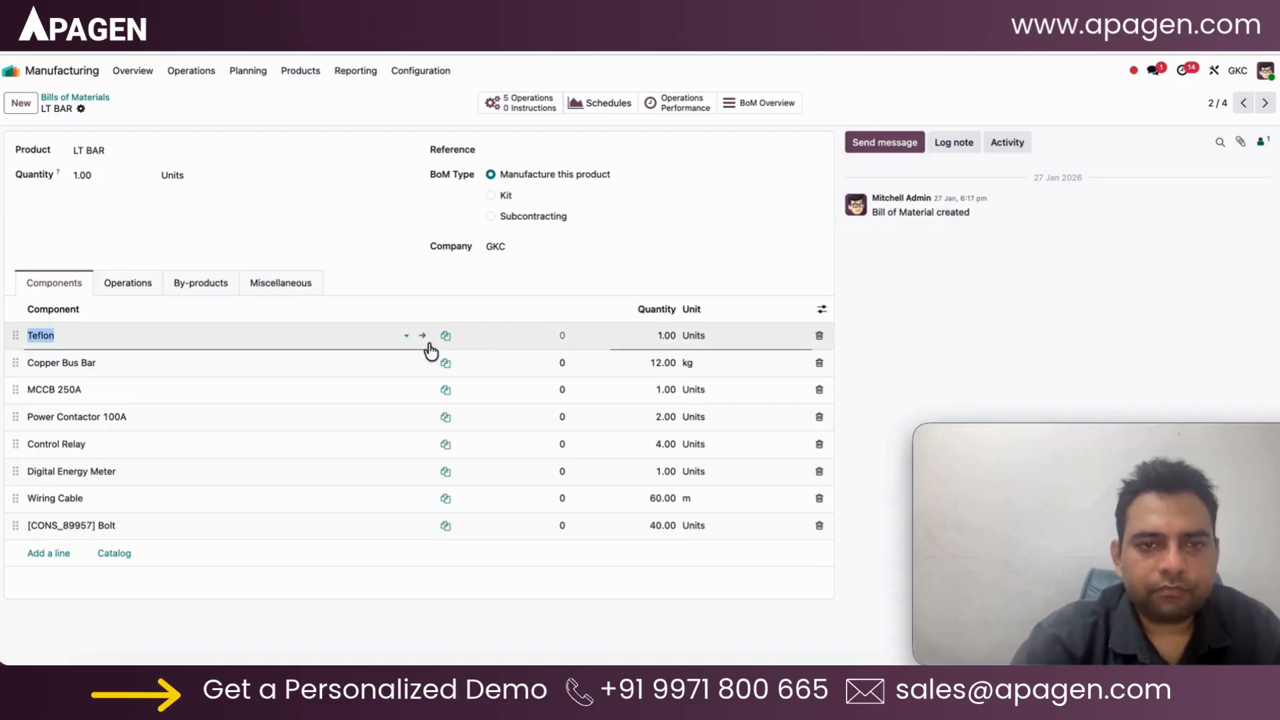
left_click(422, 337)
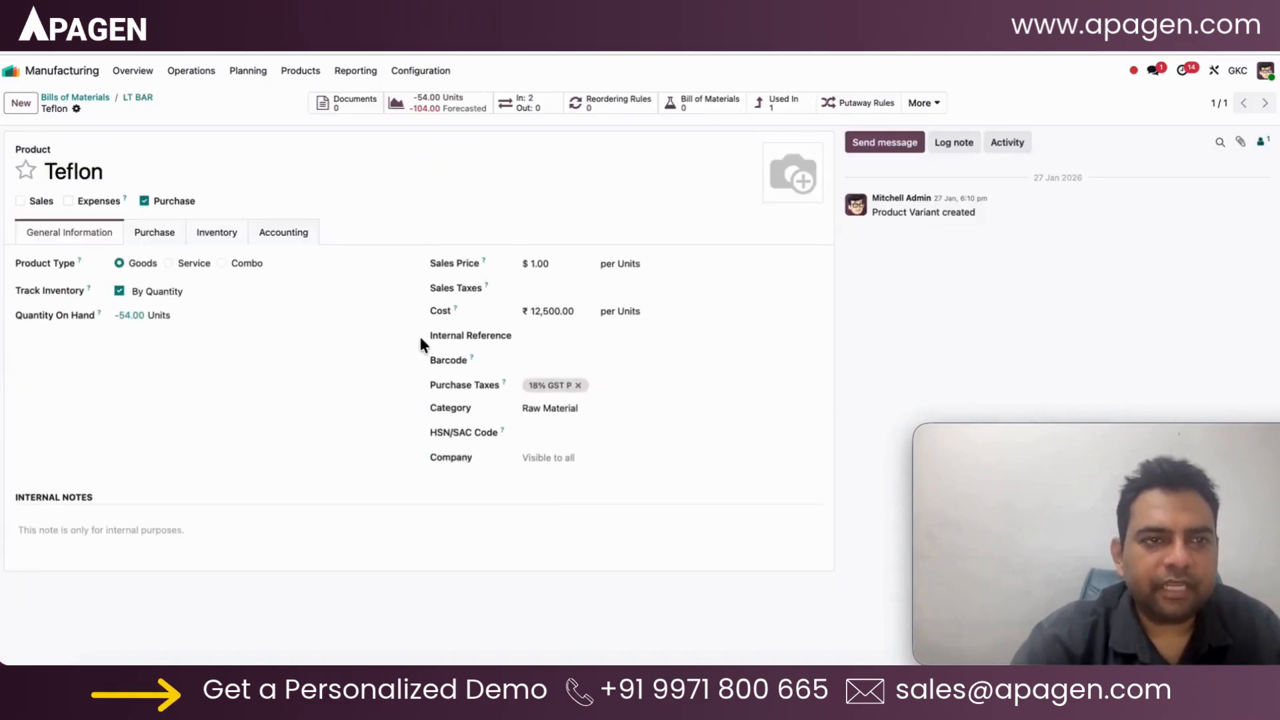
left_click_drag(155, 202, 196, 202)
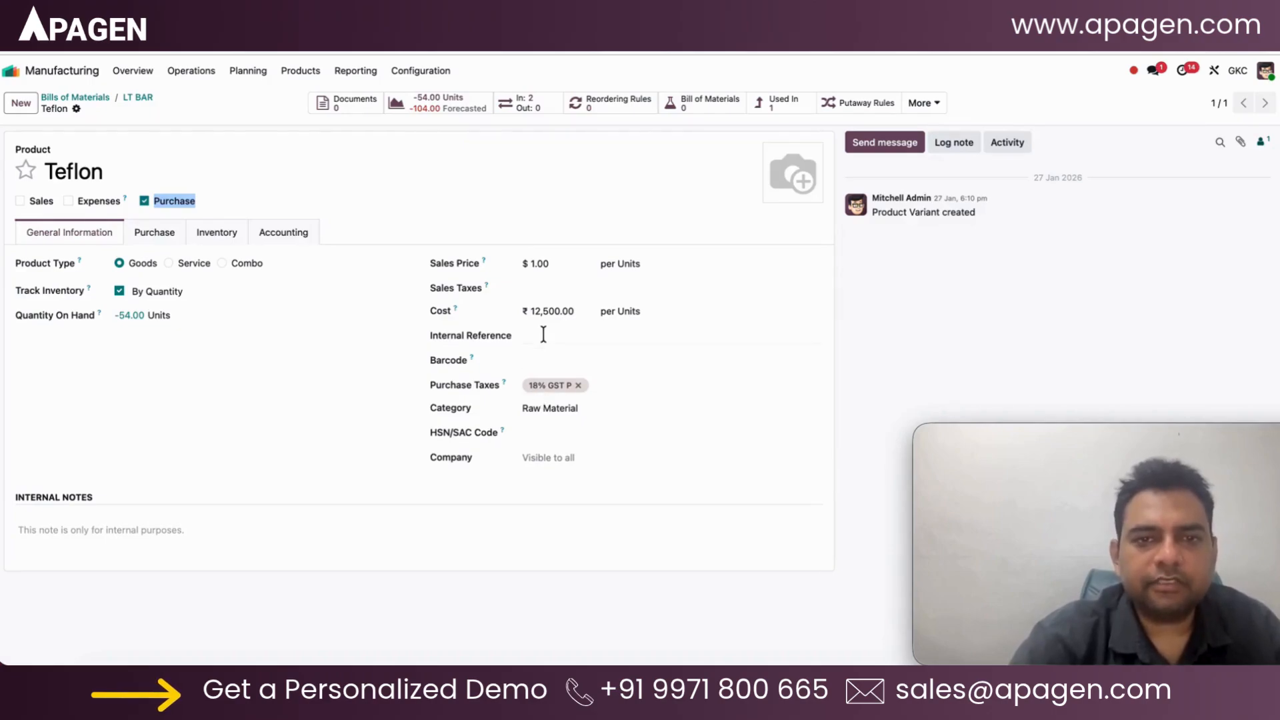
left_click(140, 234)
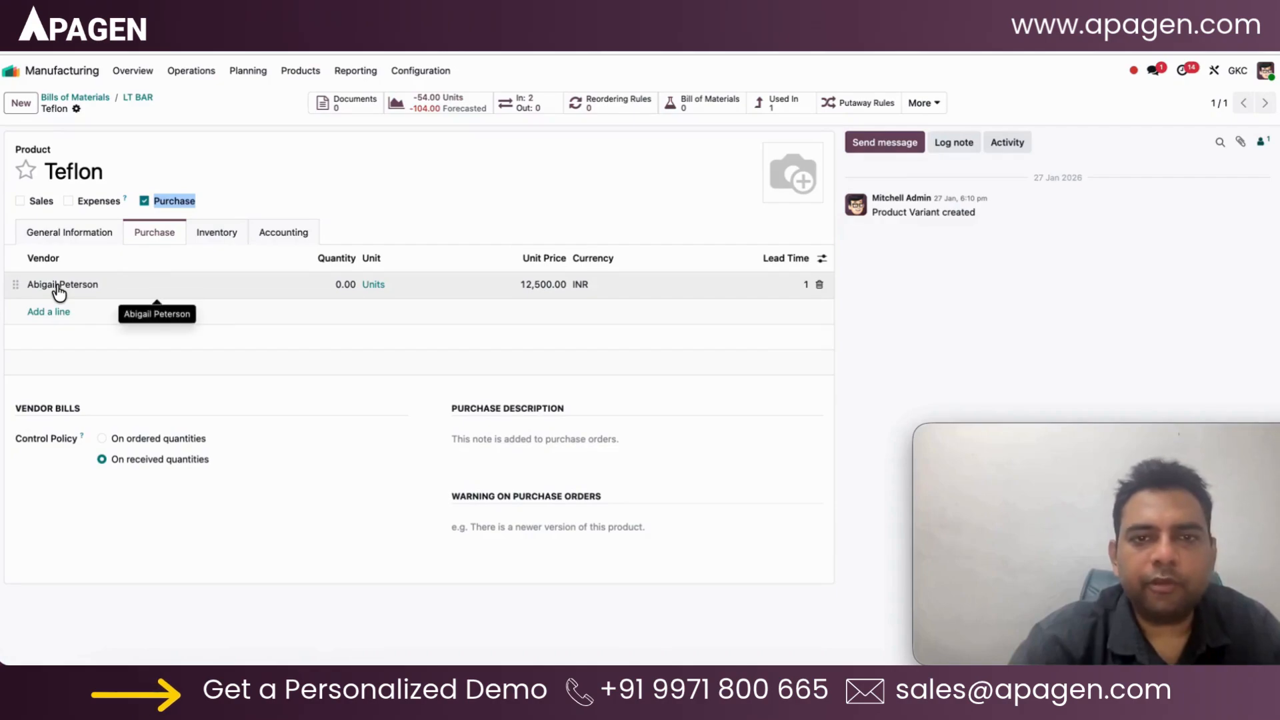
left_click(323, 288)
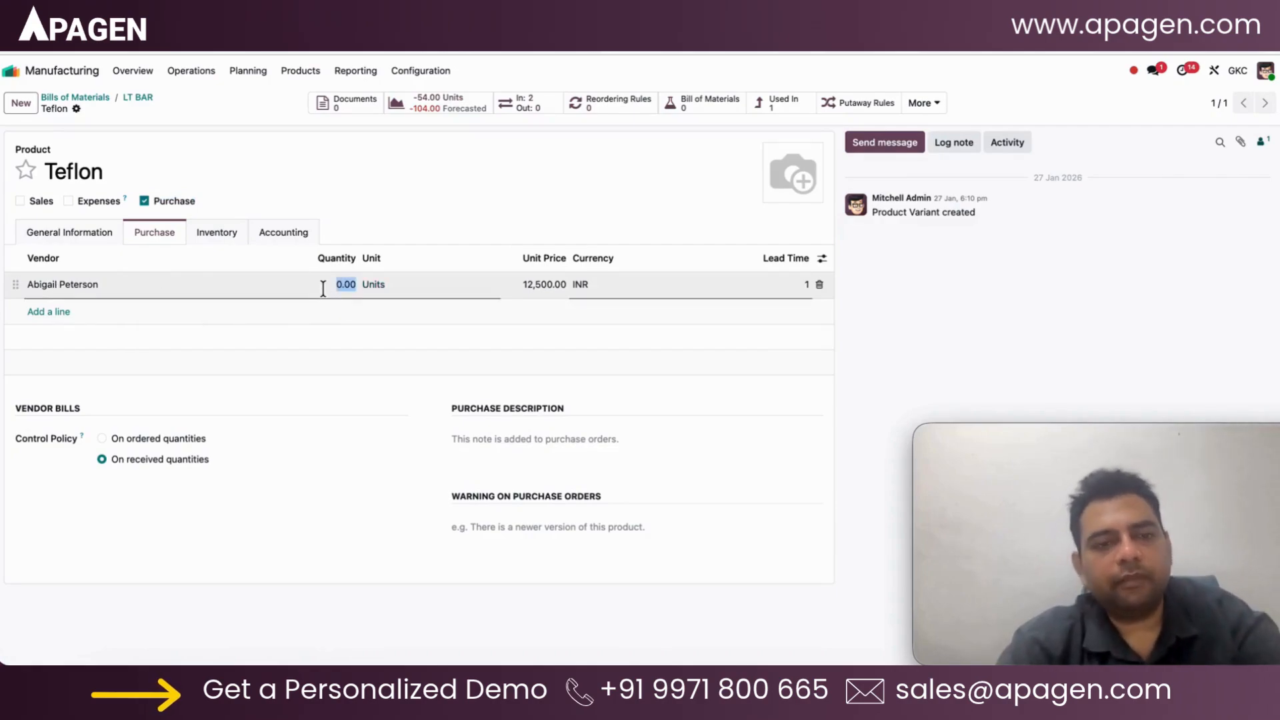
type("1")
left_click(485, 223)
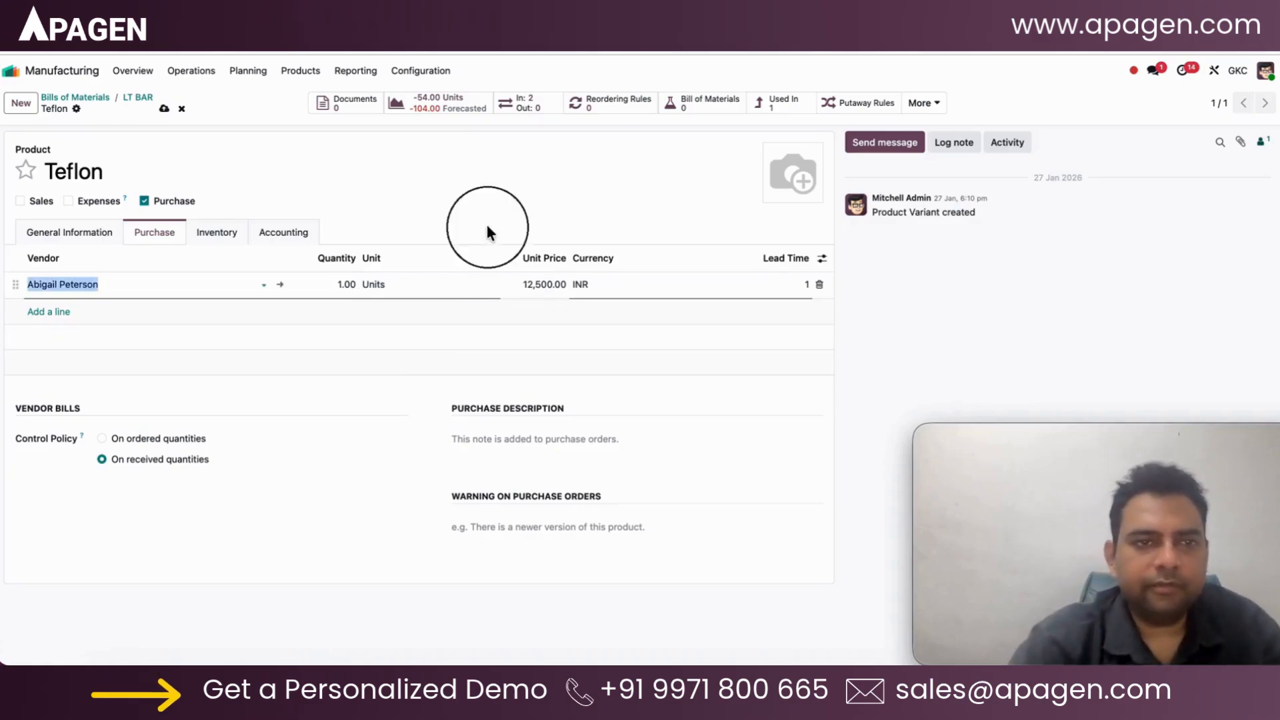
Check Teflon's replenishment routes, save the product and return to the LT BAR bill of materials.
left_click(201, 235)
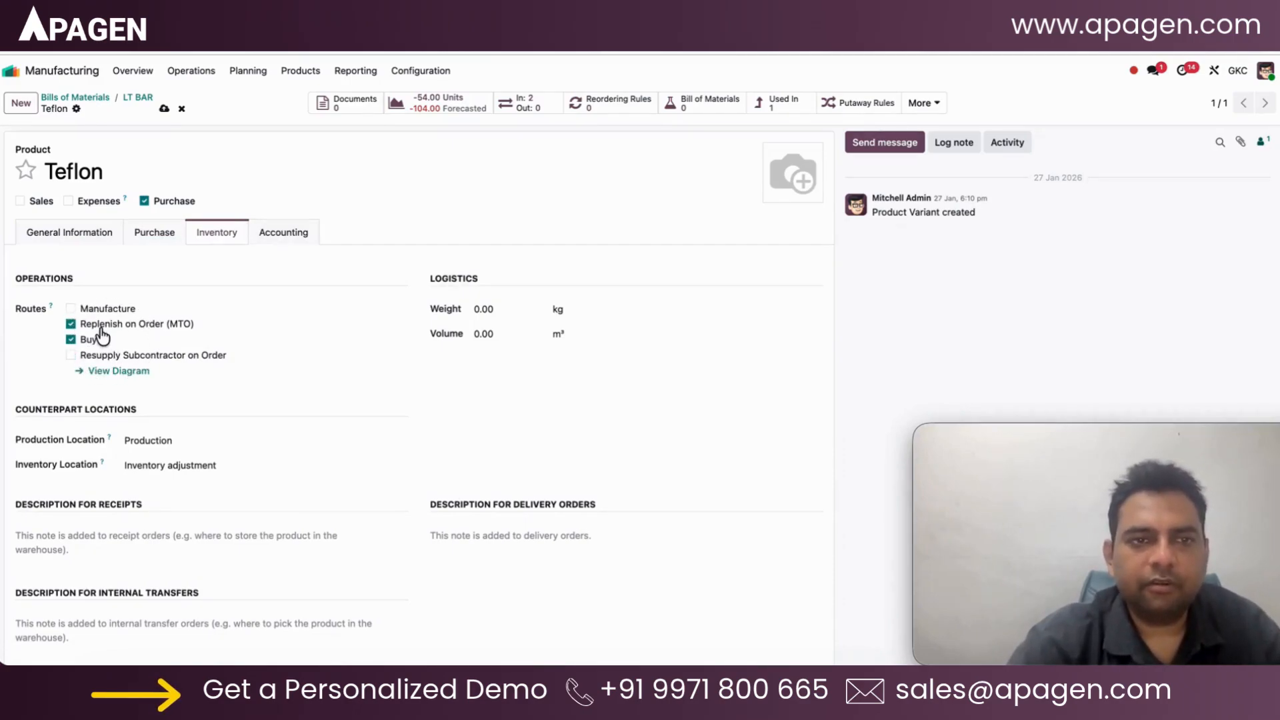
left_click(164, 108)
left_click(138, 98)
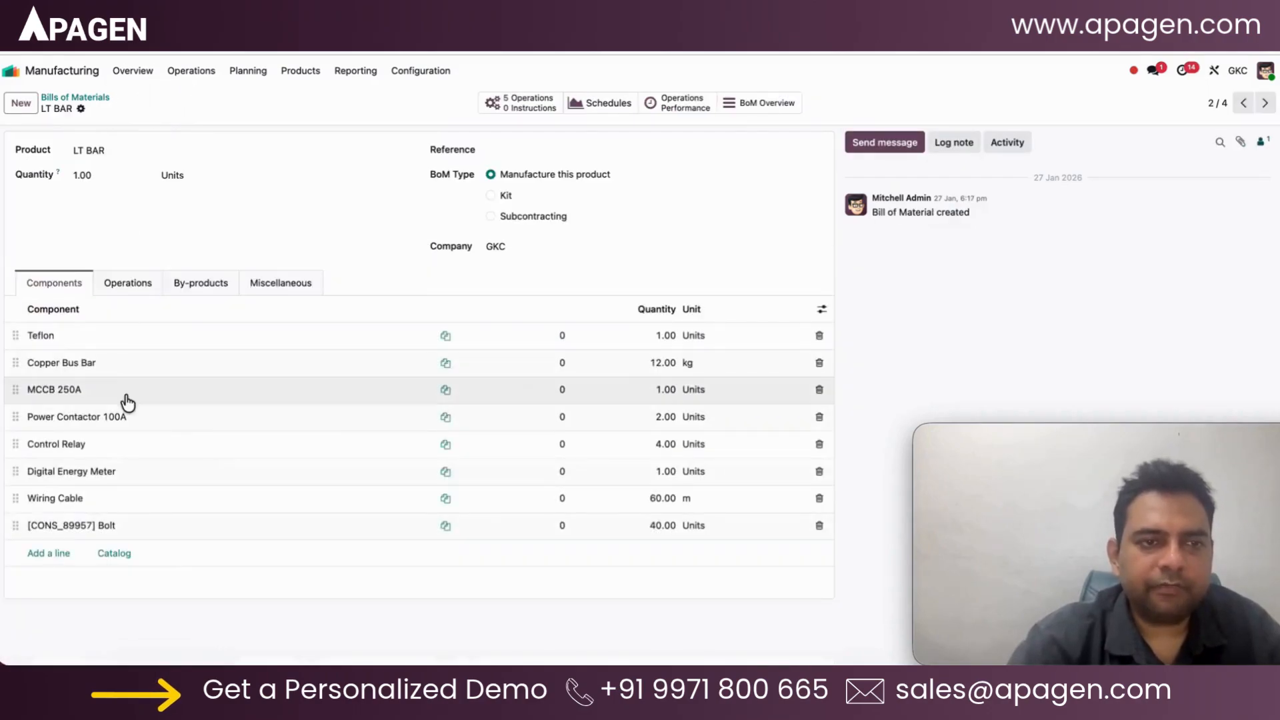
Set the vendor line quantity of the Control Relay component to 1, save it and return to the LT BAR bill of materials.
left_click(166, 446)
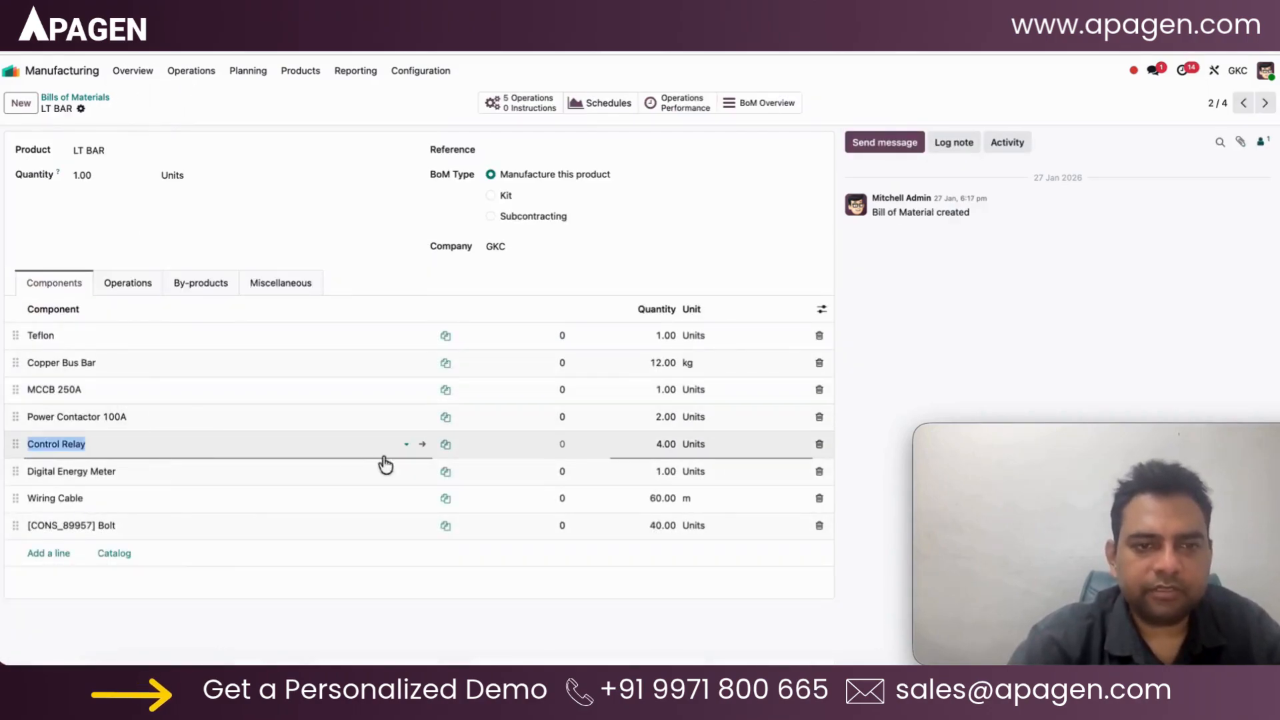
left_click(422, 445)
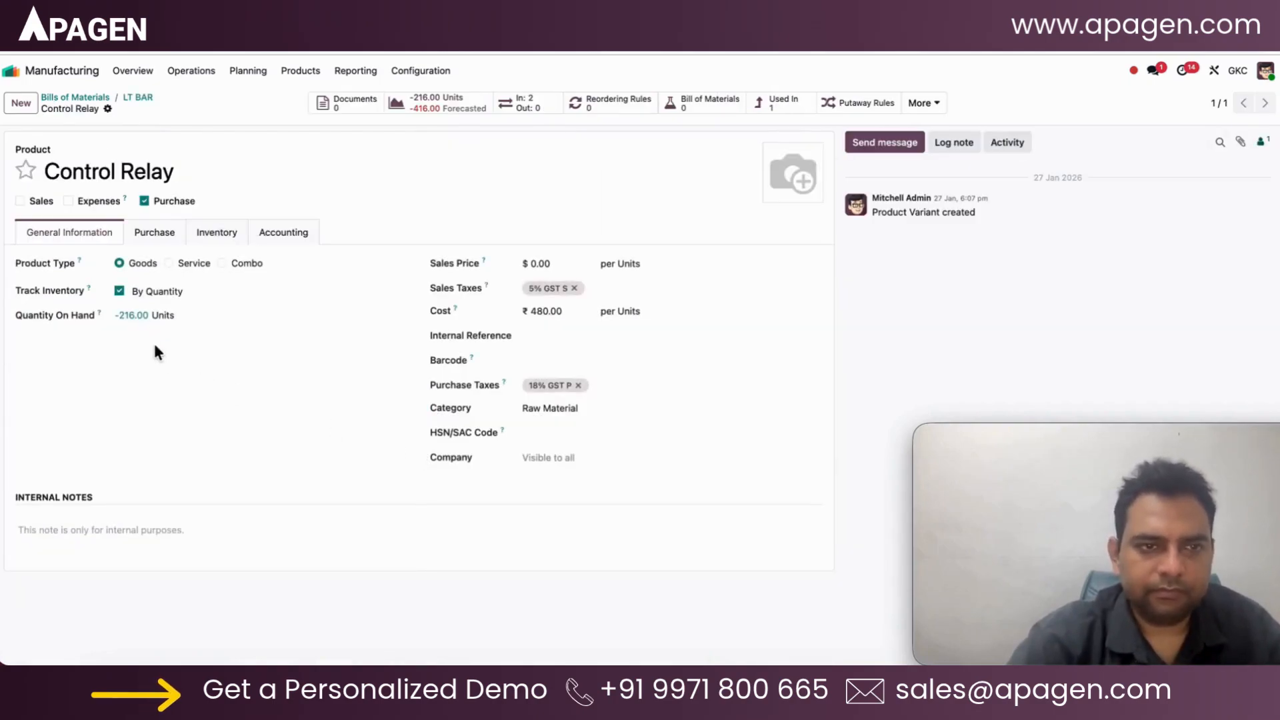
left_click(168, 237)
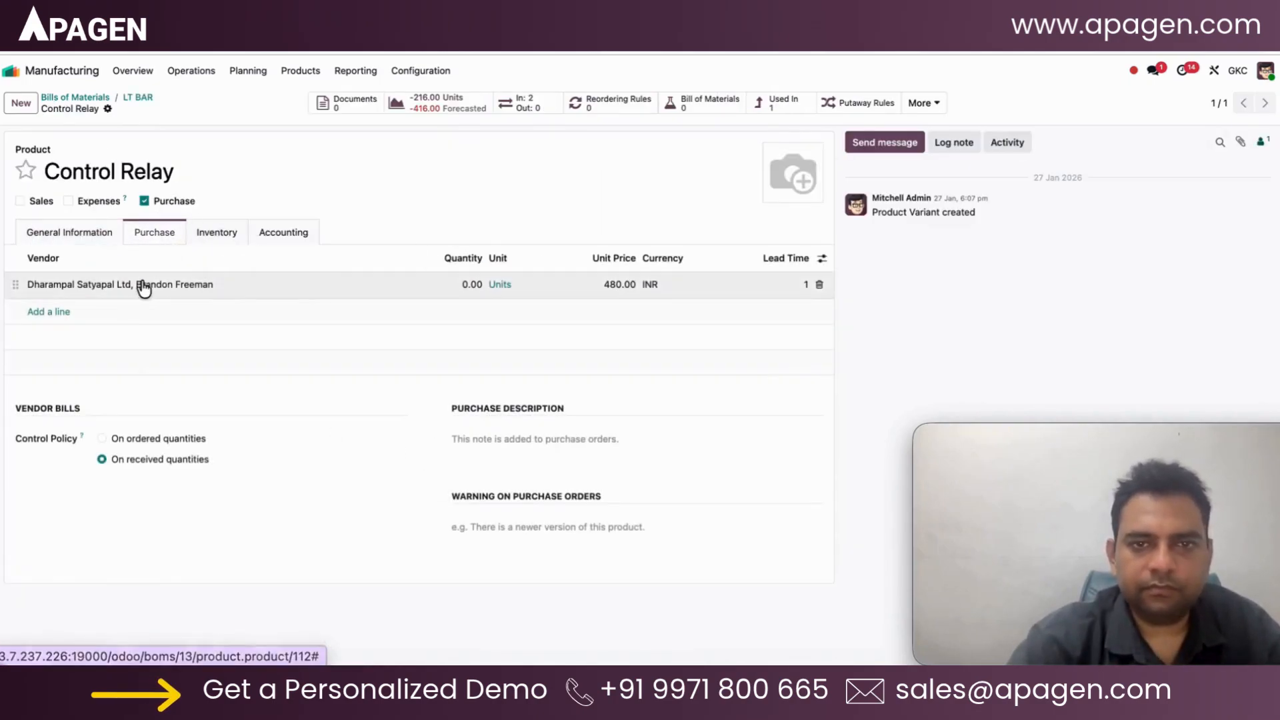
left_click(475, 288)
type("1")
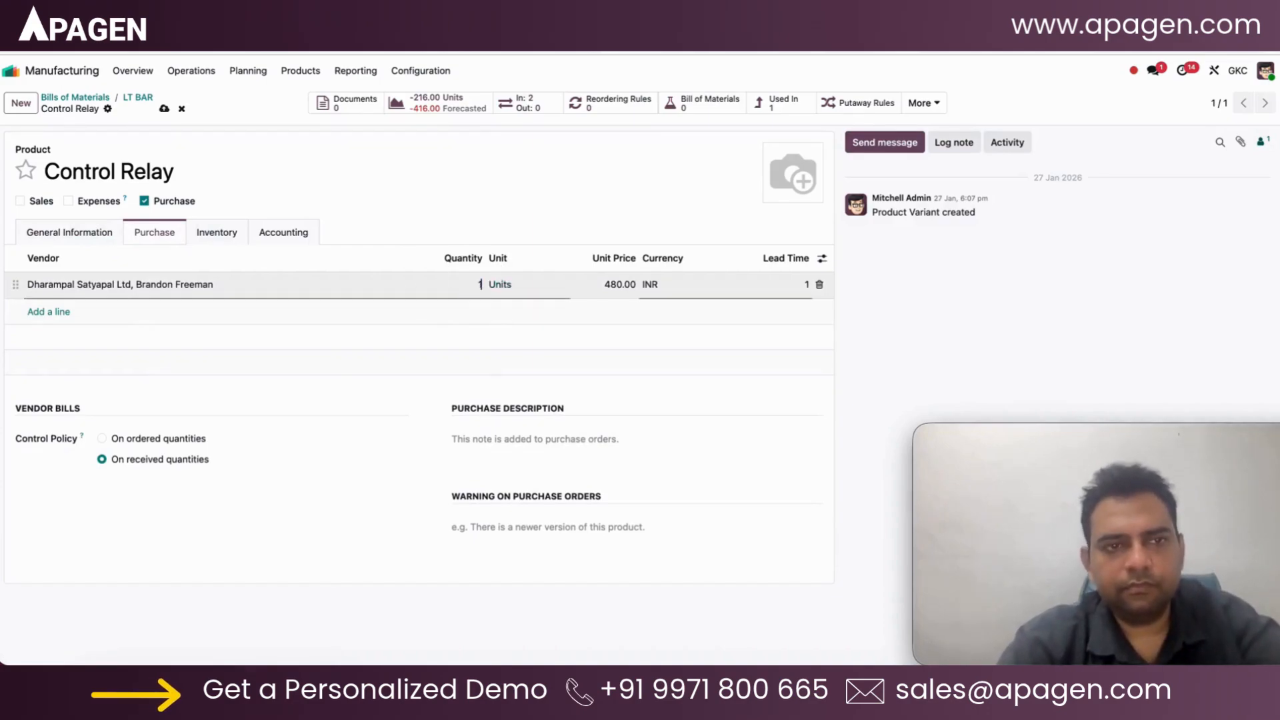
left_click(164, 108)
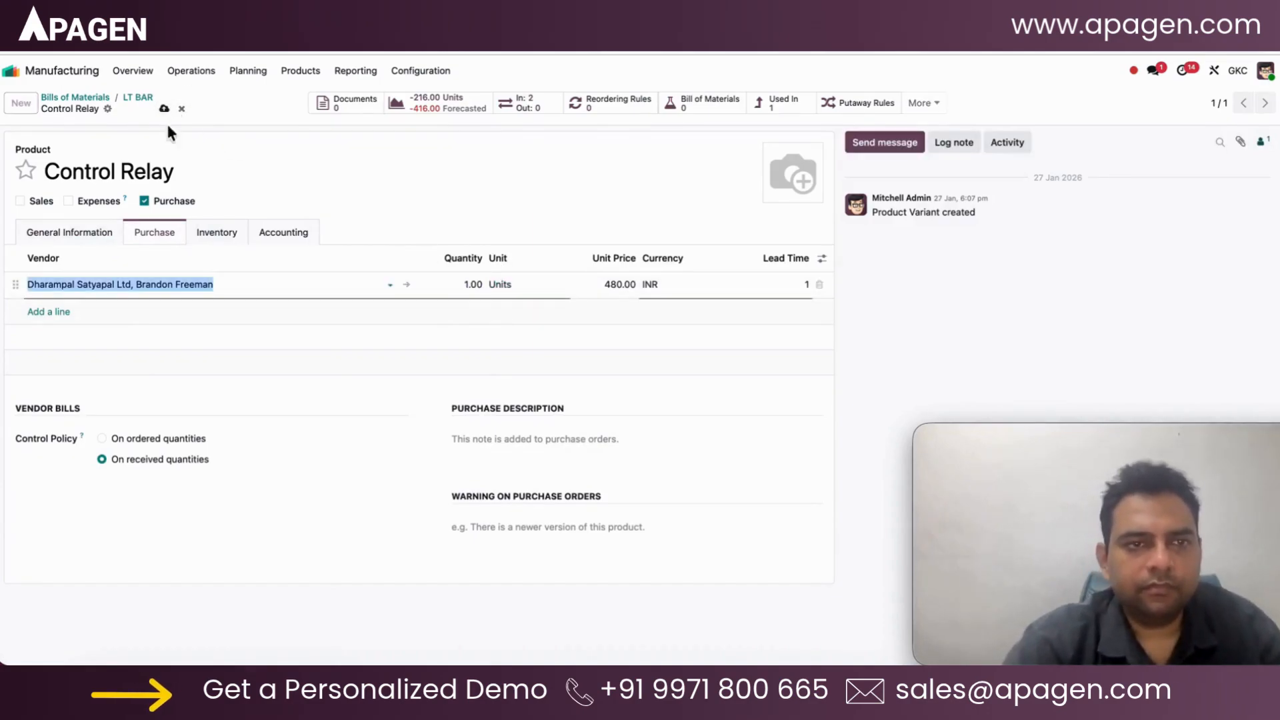
left_click(105, 237)
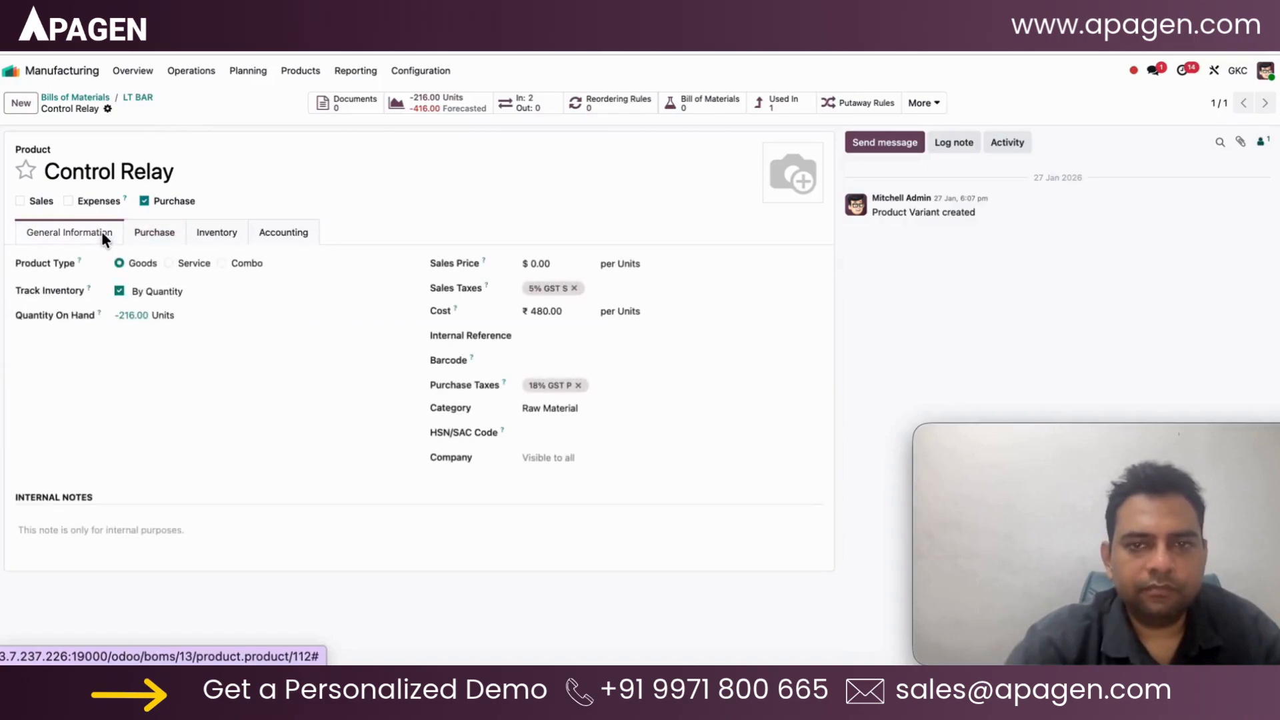
left_click(138, 97)
Open the Bolt component's product record, clear its internal reference and set its category to Raw Material.
left_click(262, 527)
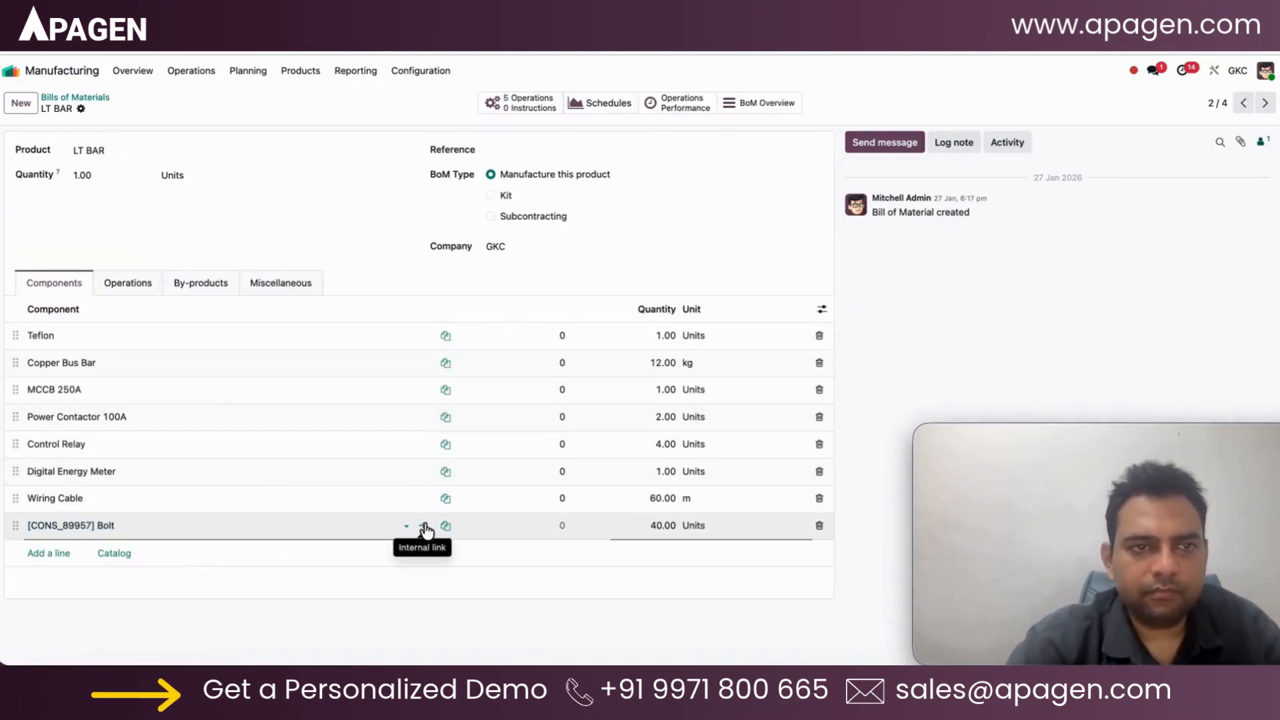
left_click(424, 527)
left_click_drag(618, 342, 489, 328)
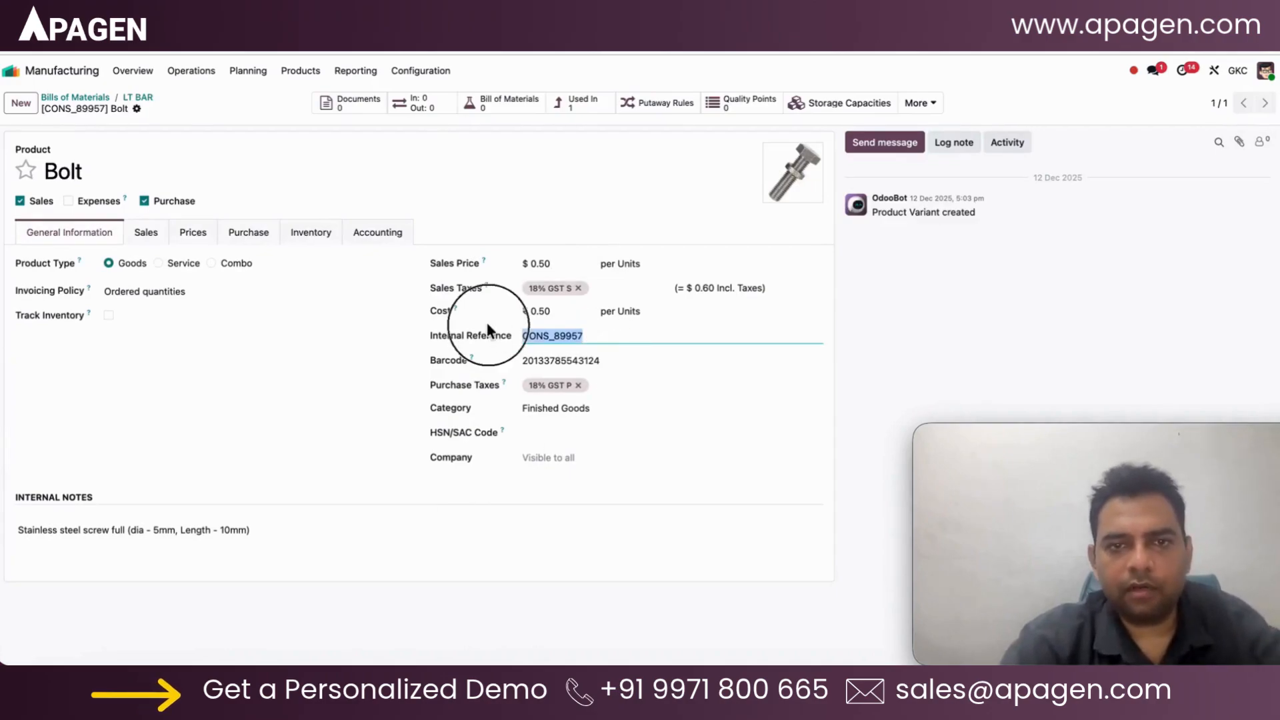
key("BackSpace")
left_click(232, 432)
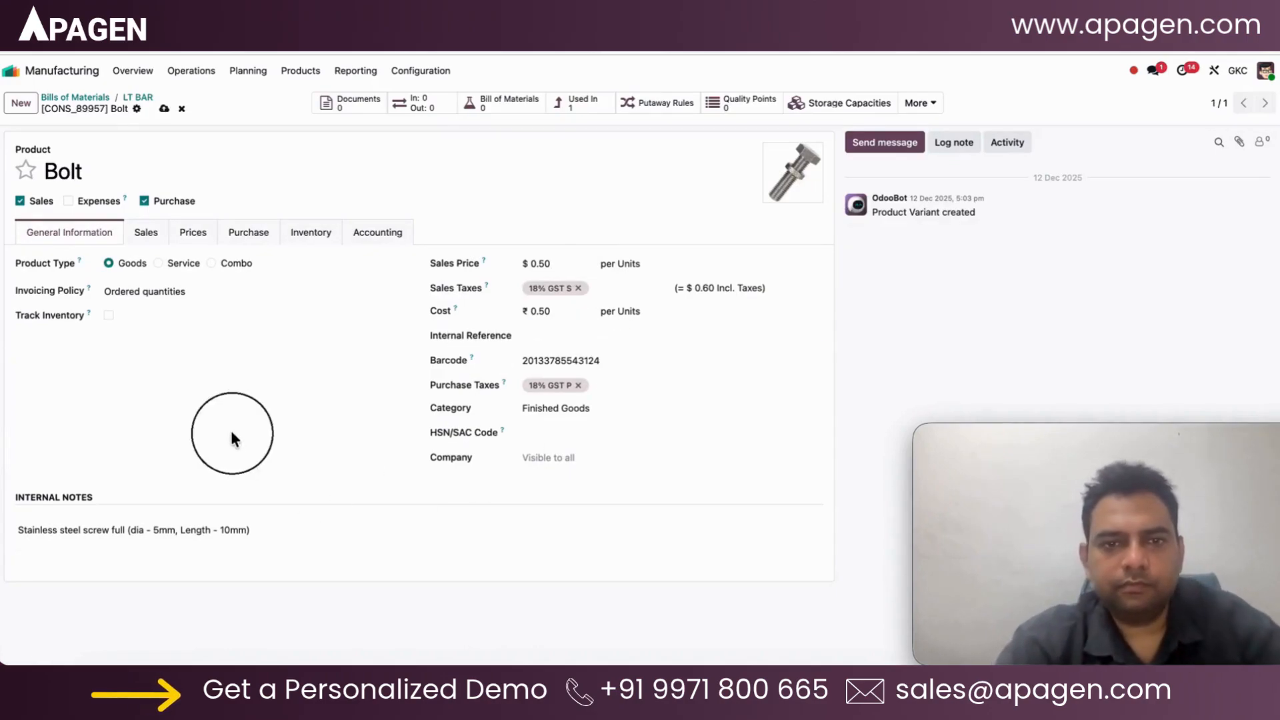
left_click(546, 407)
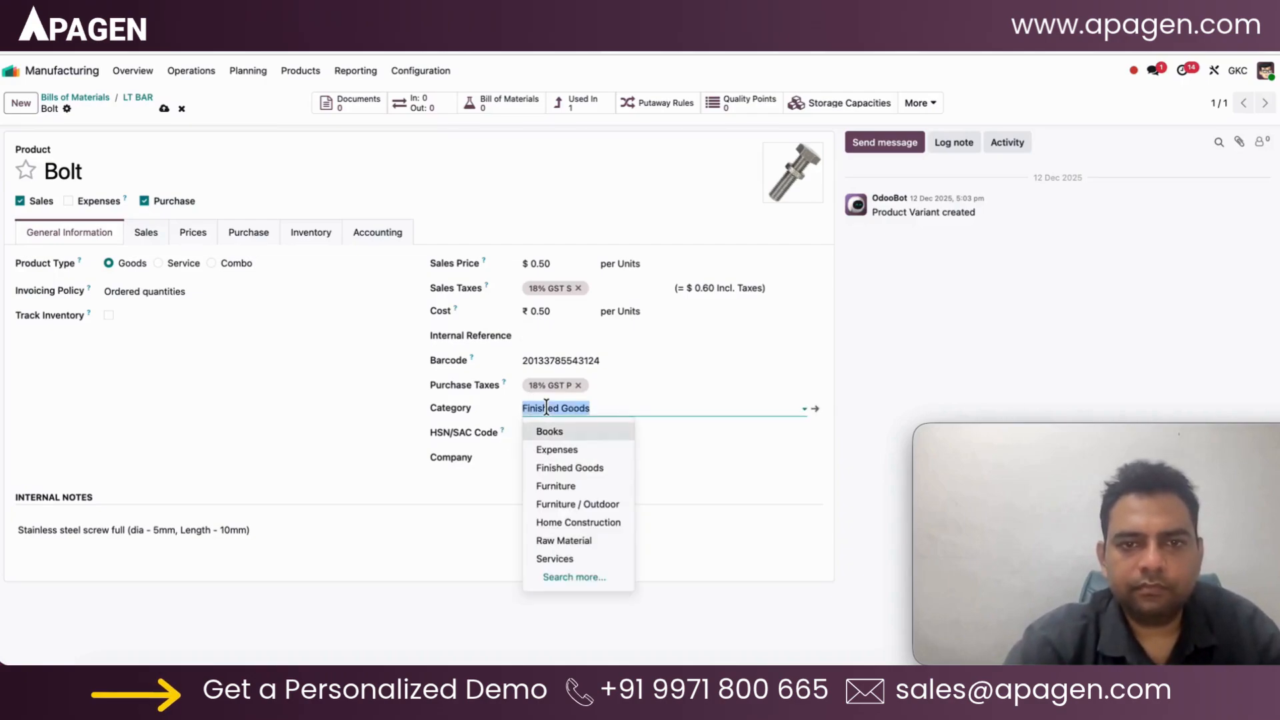
left_click(564, 540)
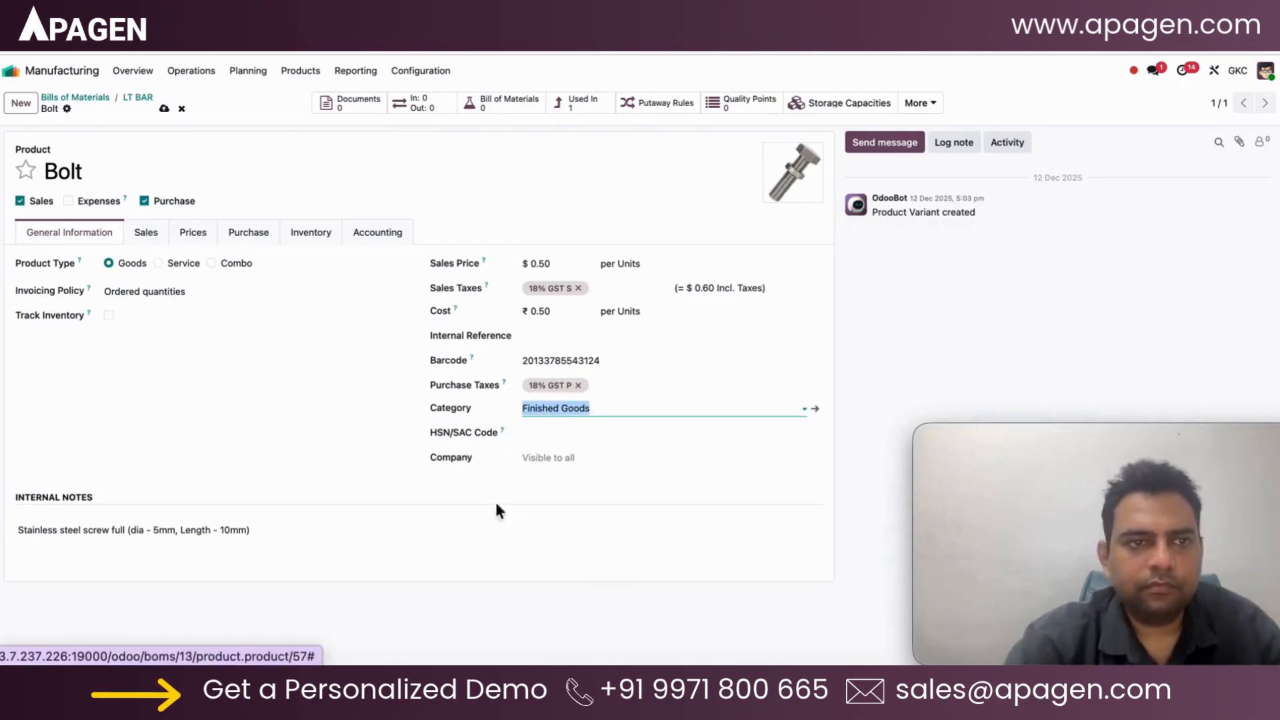
Make the Bolt product unavailable for sale and enable inventory tracking by quantity.
left_click(192, 293)
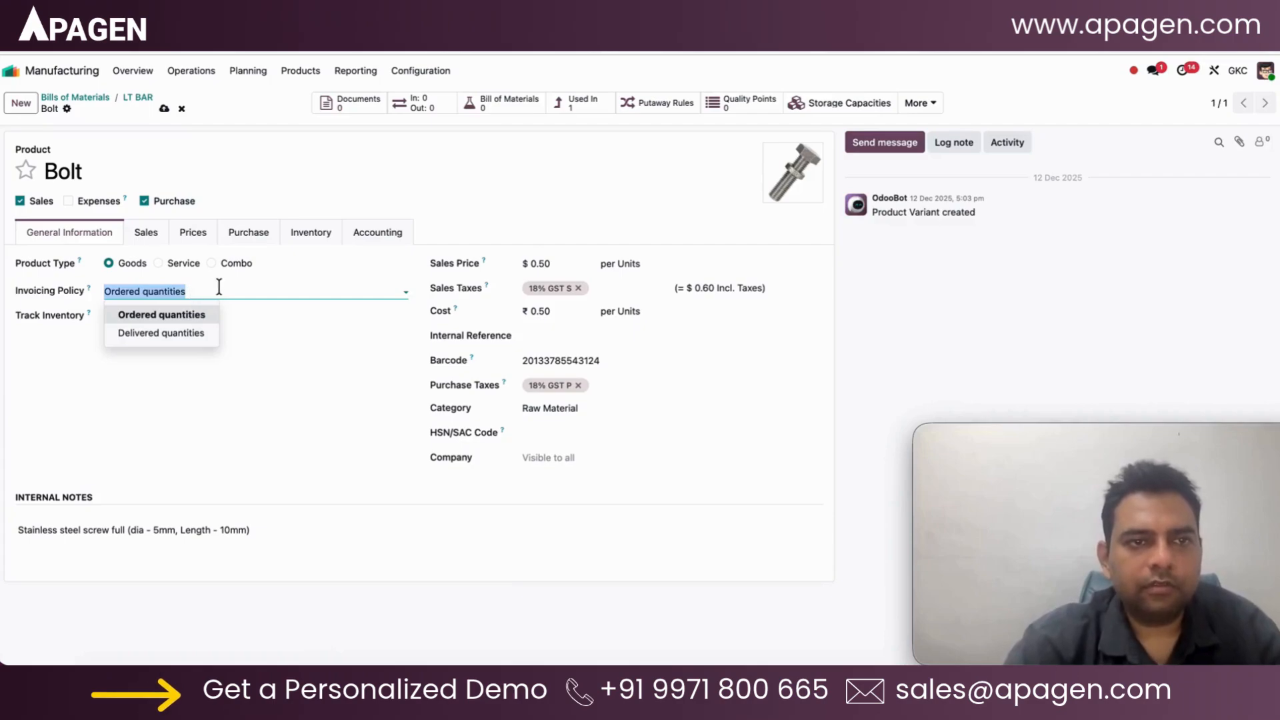
left_click(312, 370)
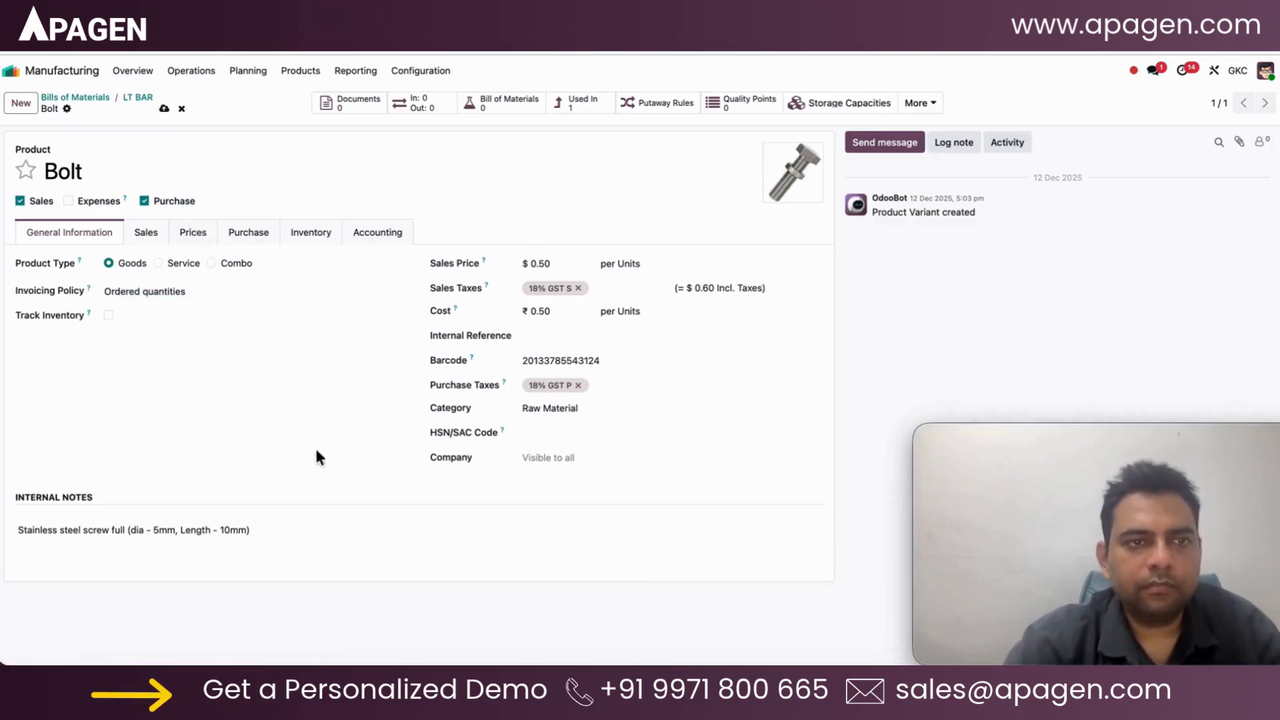
left_click(37, 201)
left_click(107, 292)
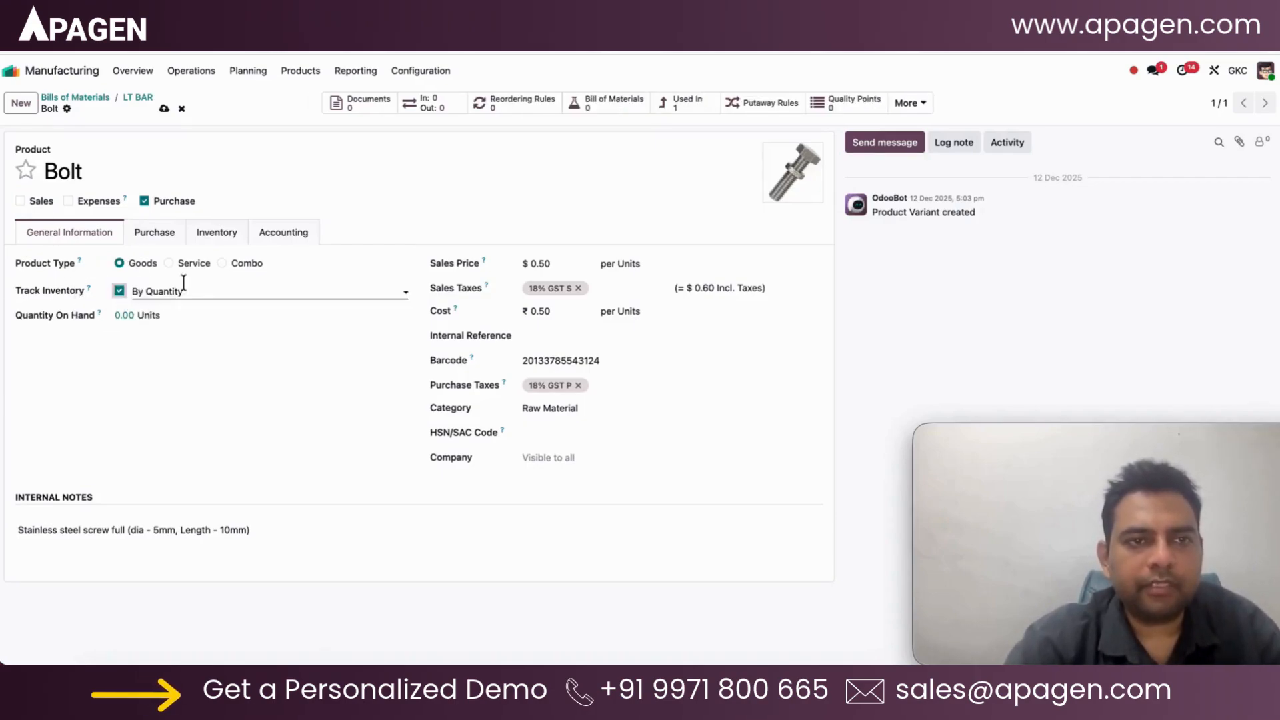
Enable the Replenish on Order (MTO) and Buy routes for the Bolt product and save it.
left_click(200, 235)
left_click(71, 324)
left_click(70, 340)
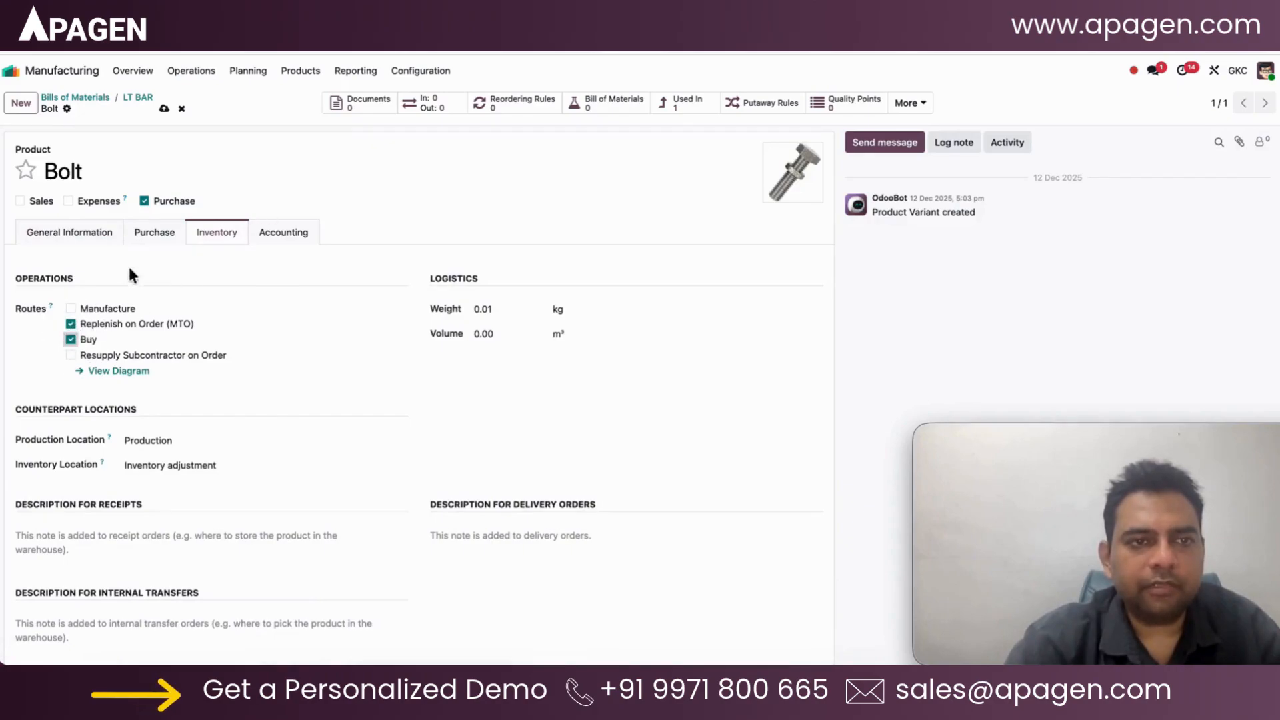
left_click(163, 109)
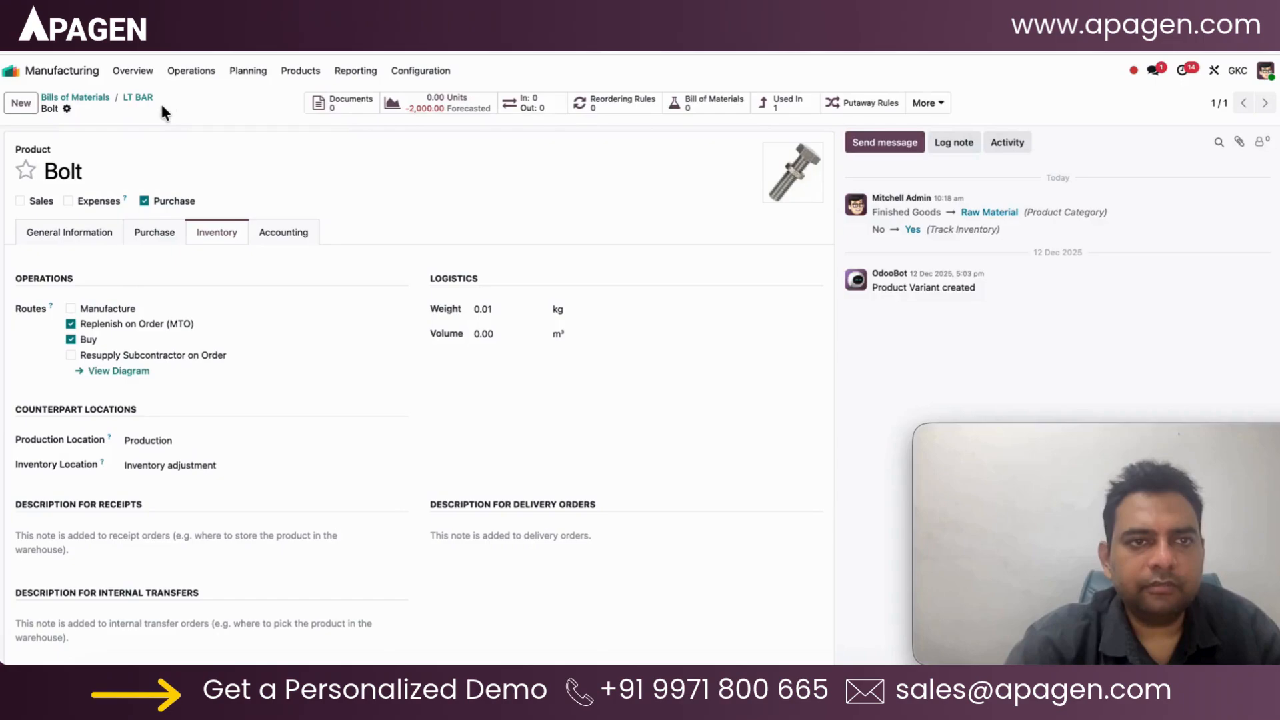
Add a vendor line to the Bolt product using an existing contact, with a quantity of 1.
left_click(166, 234)
left_click(48, 283)
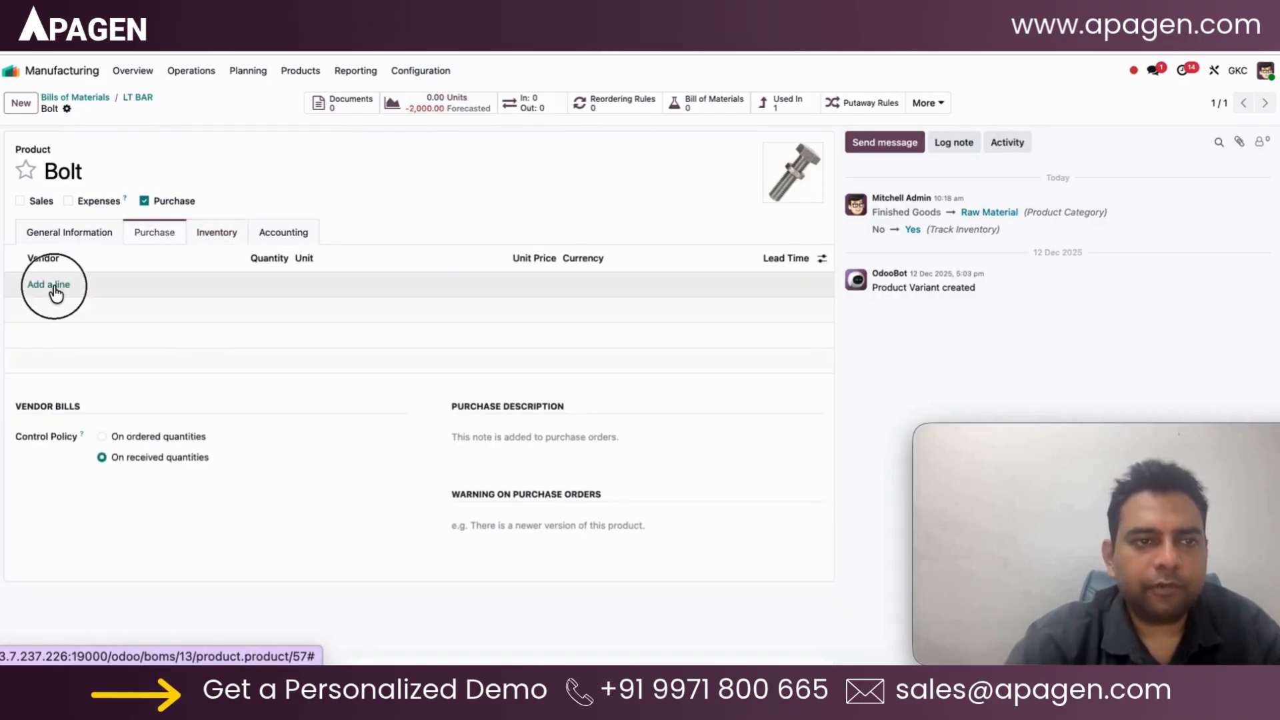
left_click(53, 286)
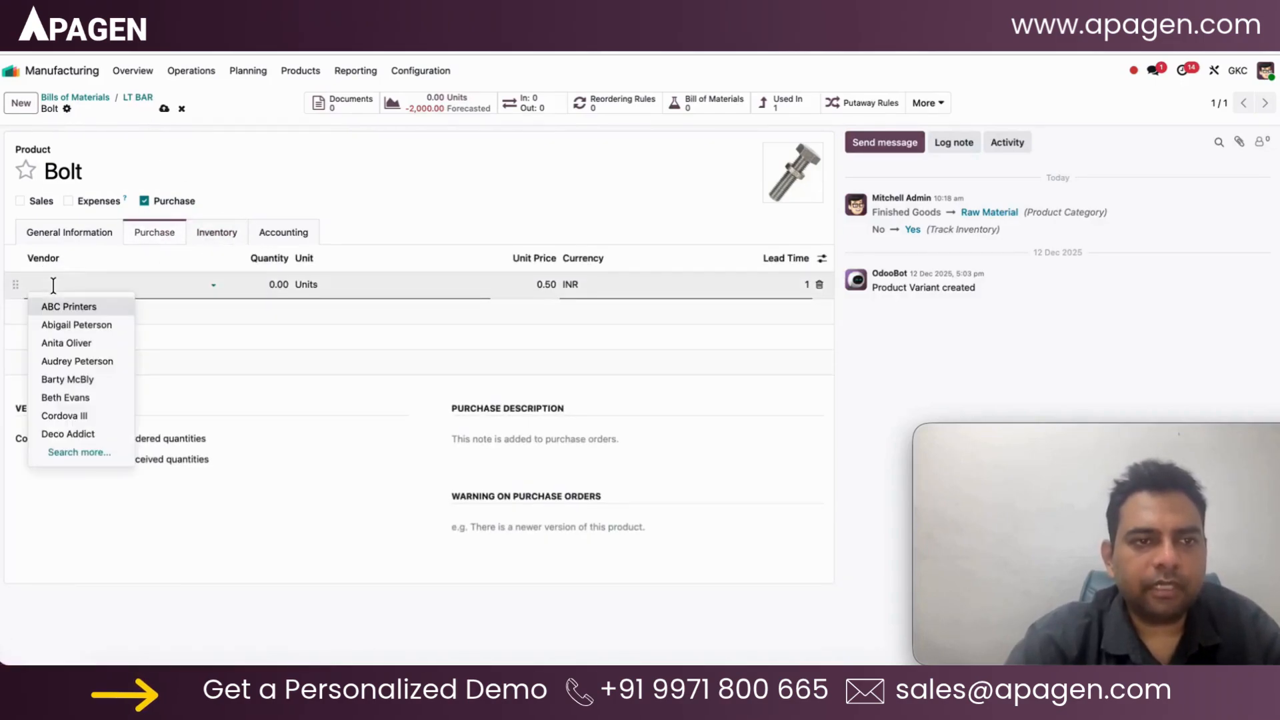
left_click(67, 380)
left_click(262, 285)
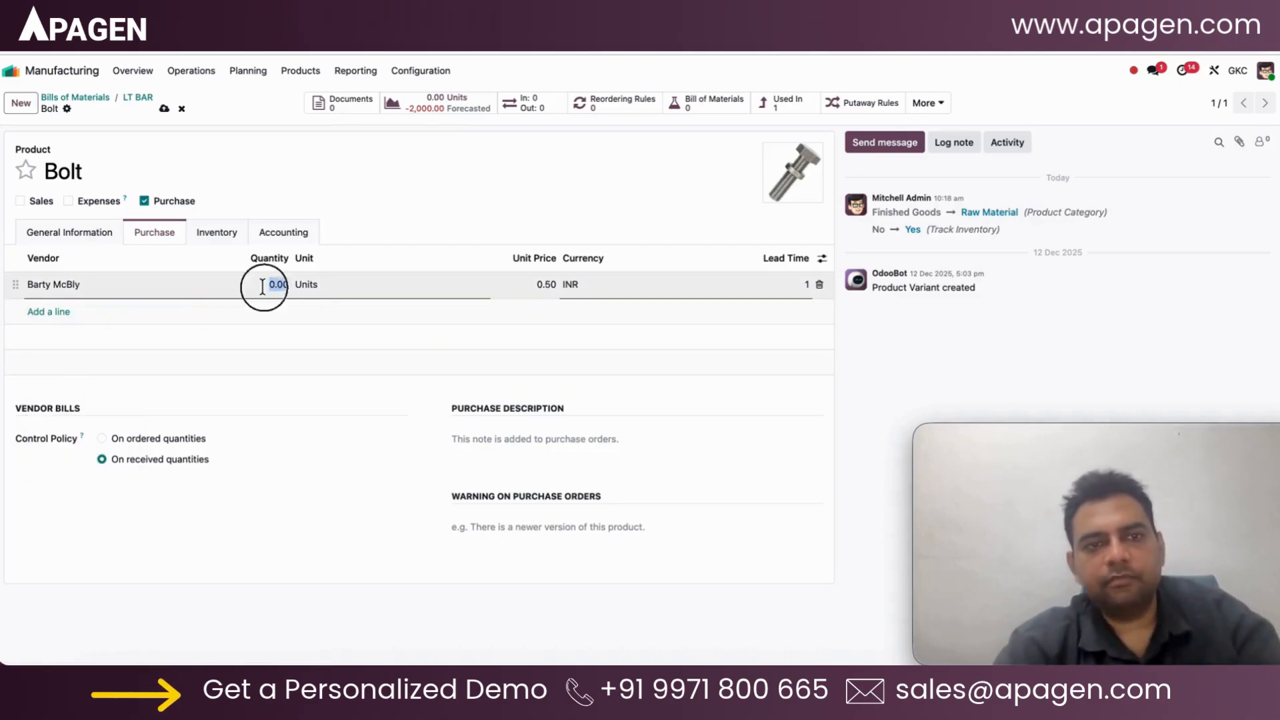
type("1")
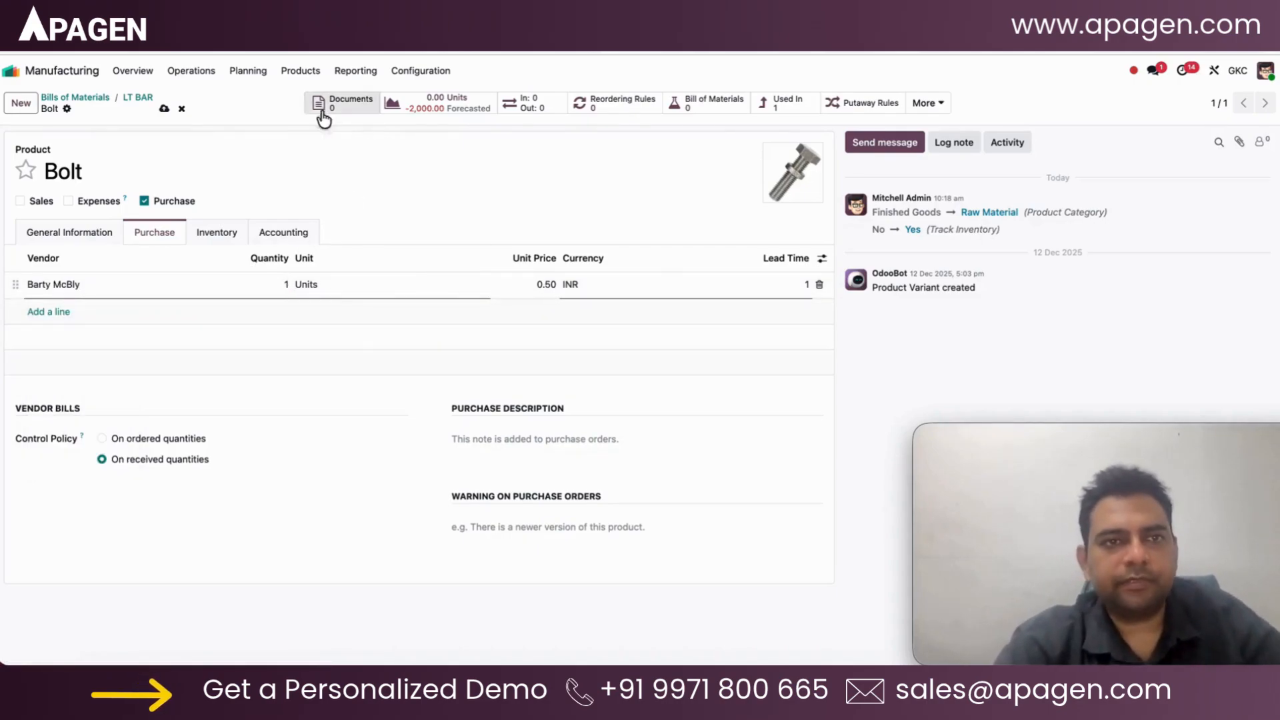
Save the Bolt product, and enable the Replenish on Order (MTO) route on the Wiring Cable component and save it.
left_click(164, 109)
left_click(144, 100)
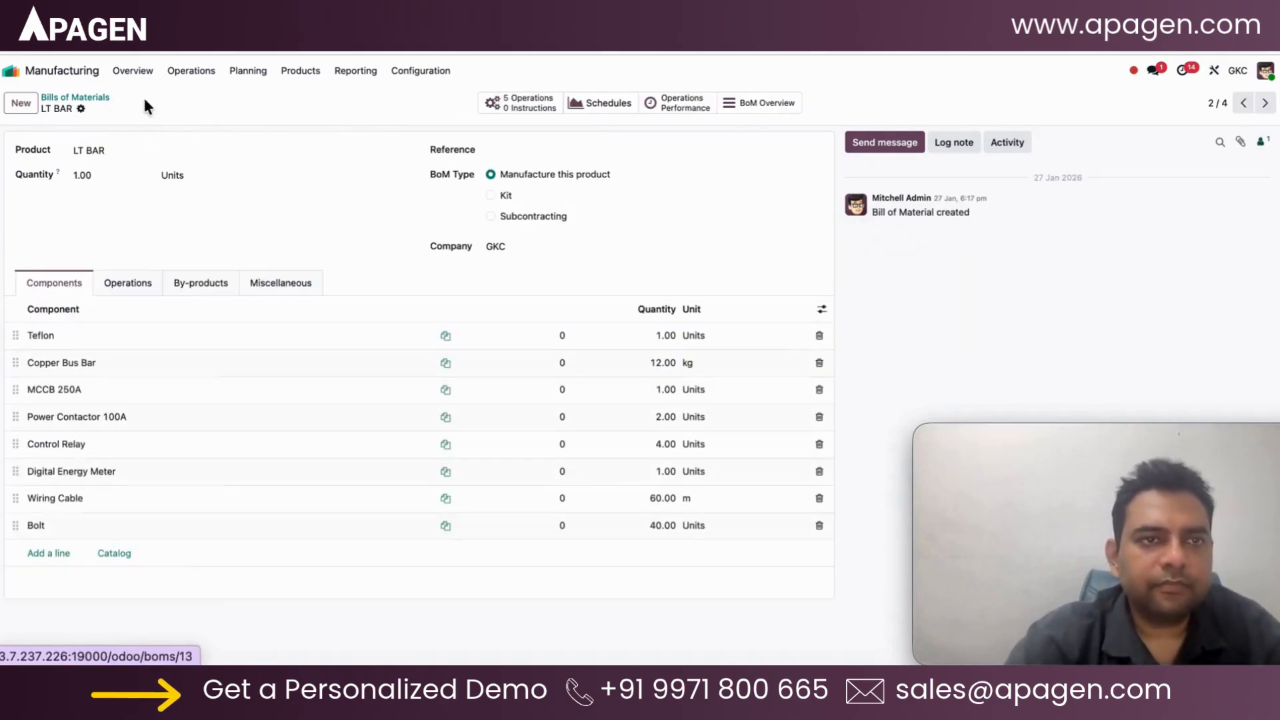
left_click(226, 494)
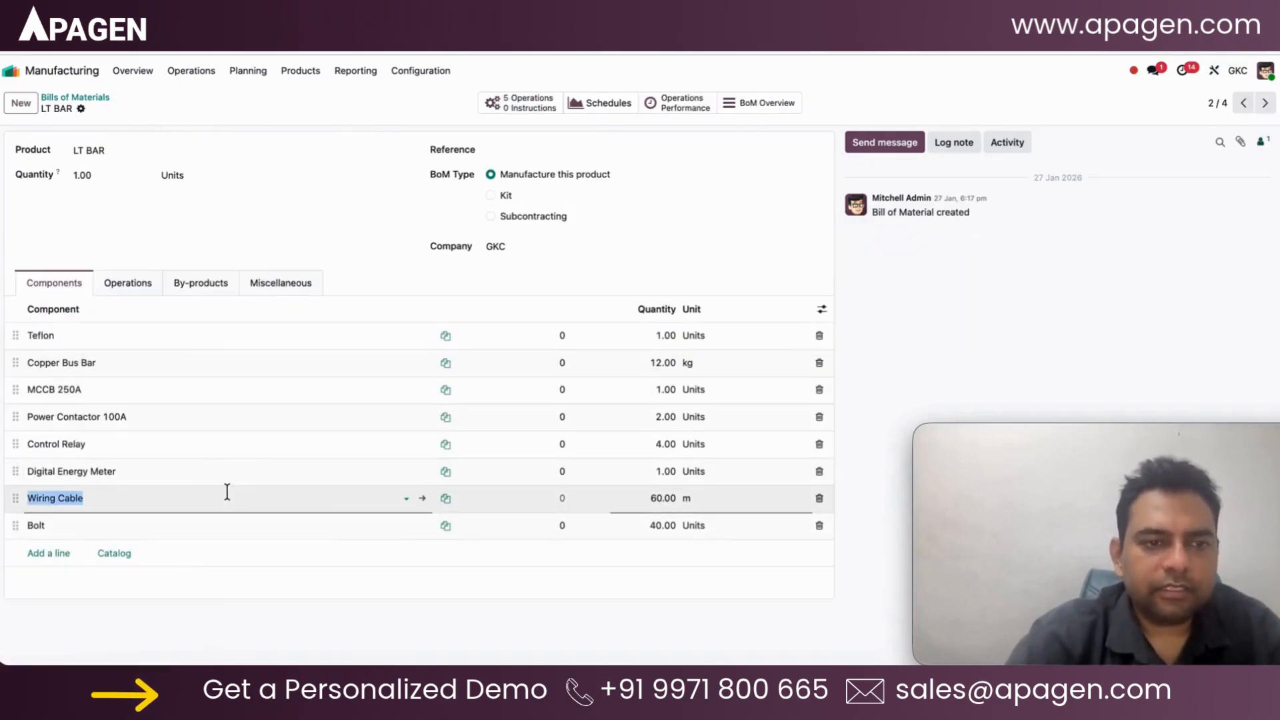
left_click(423, 499)
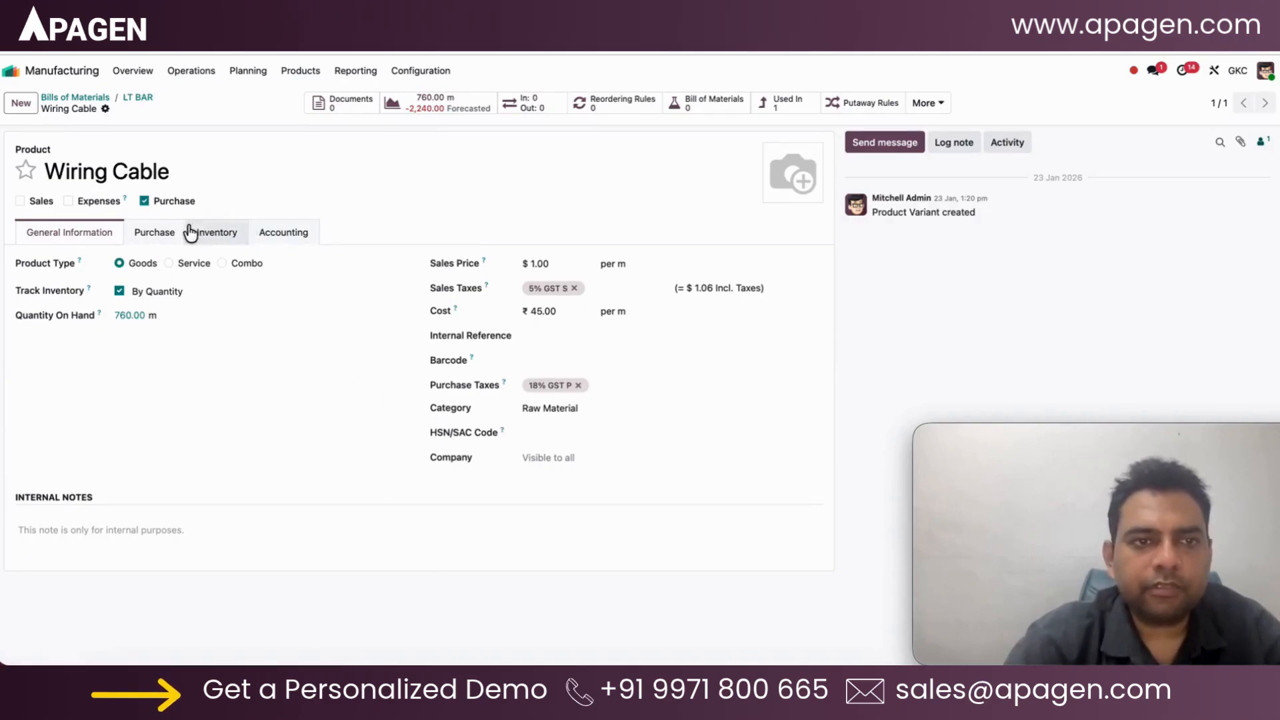
left_click(166, 237)
left_click(217, 233)
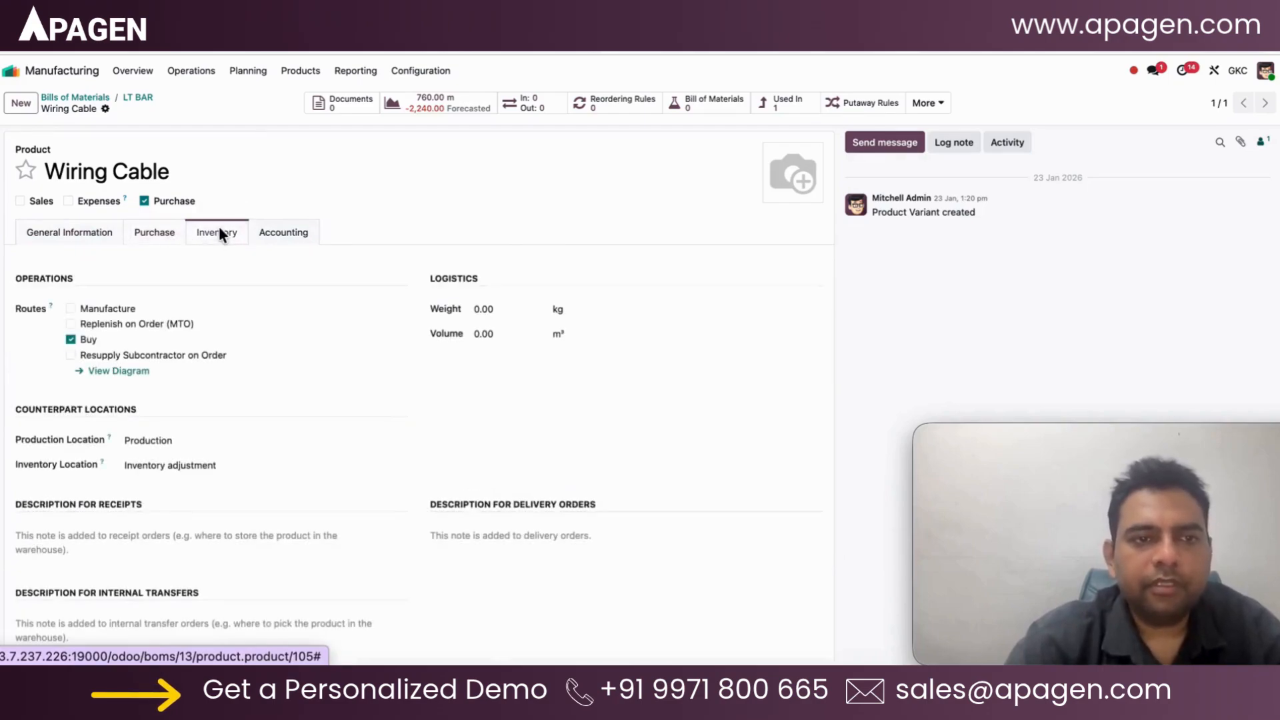
left_click(144, 325)
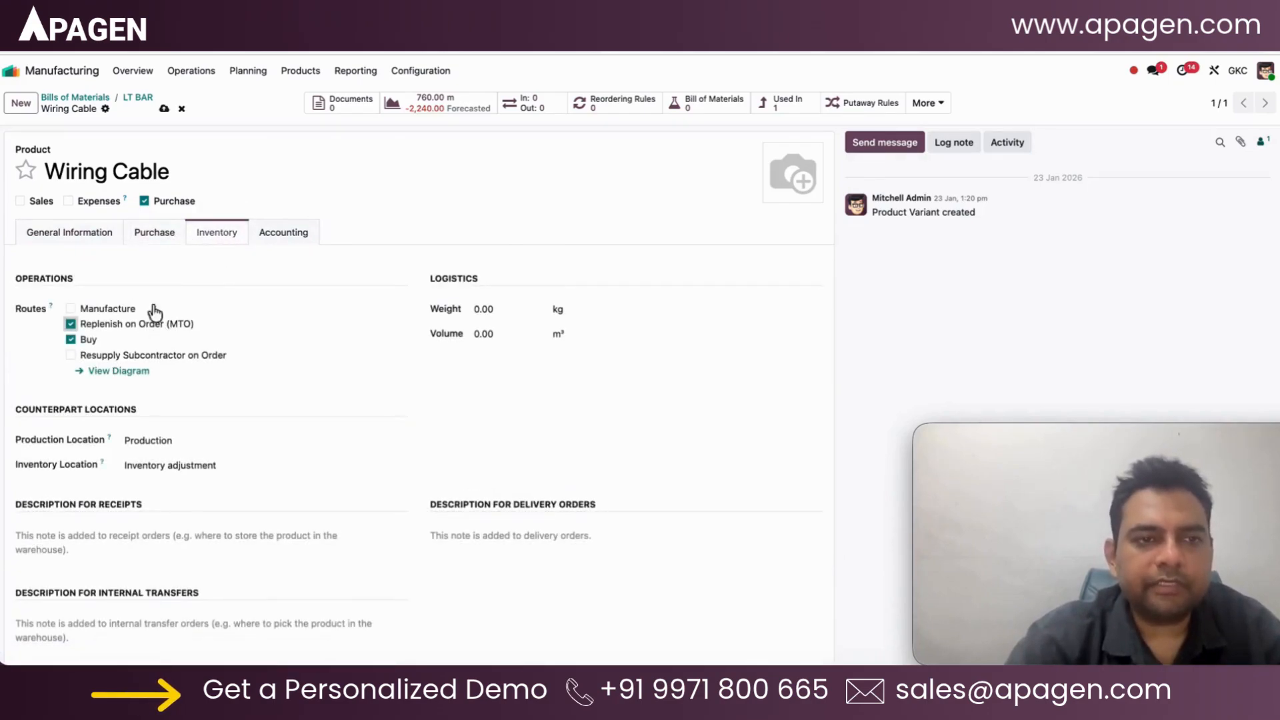
left_click(164, 109)
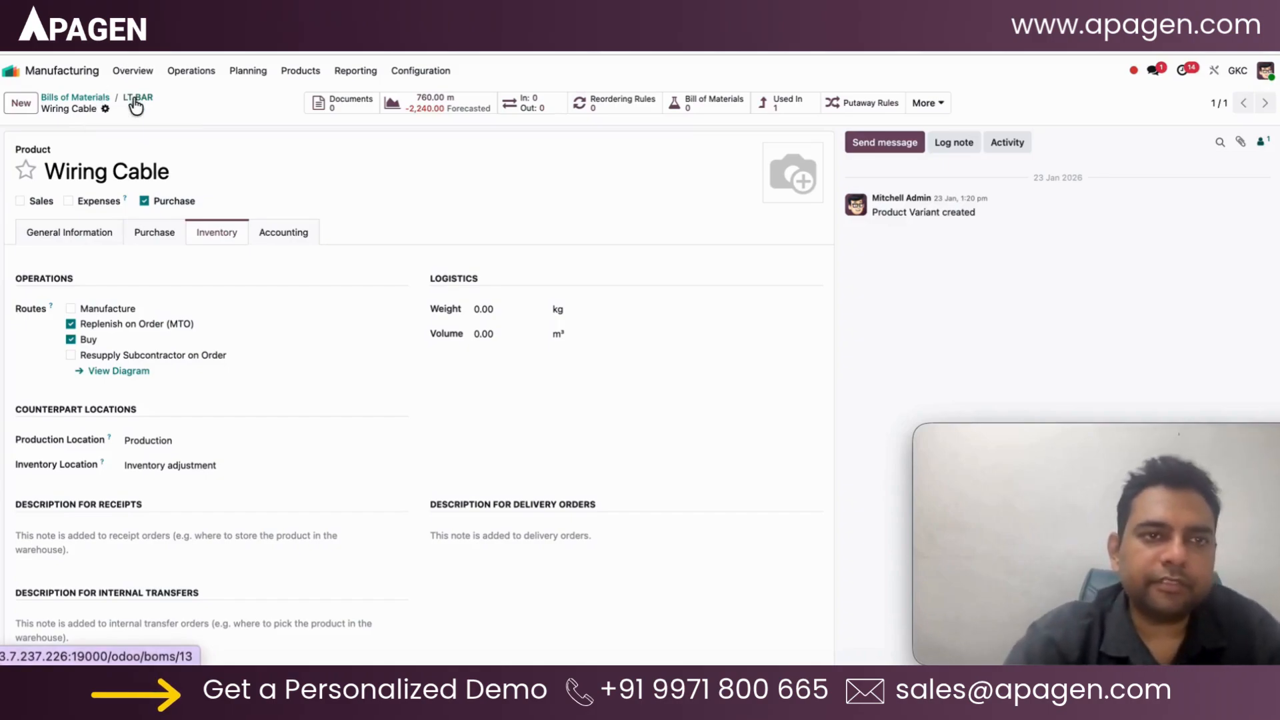
Review the purchase and route settings of the LT BAR components Power Contactor 100A and MCCB 250A.
left_click(136, 105)
left_click(385, 442)
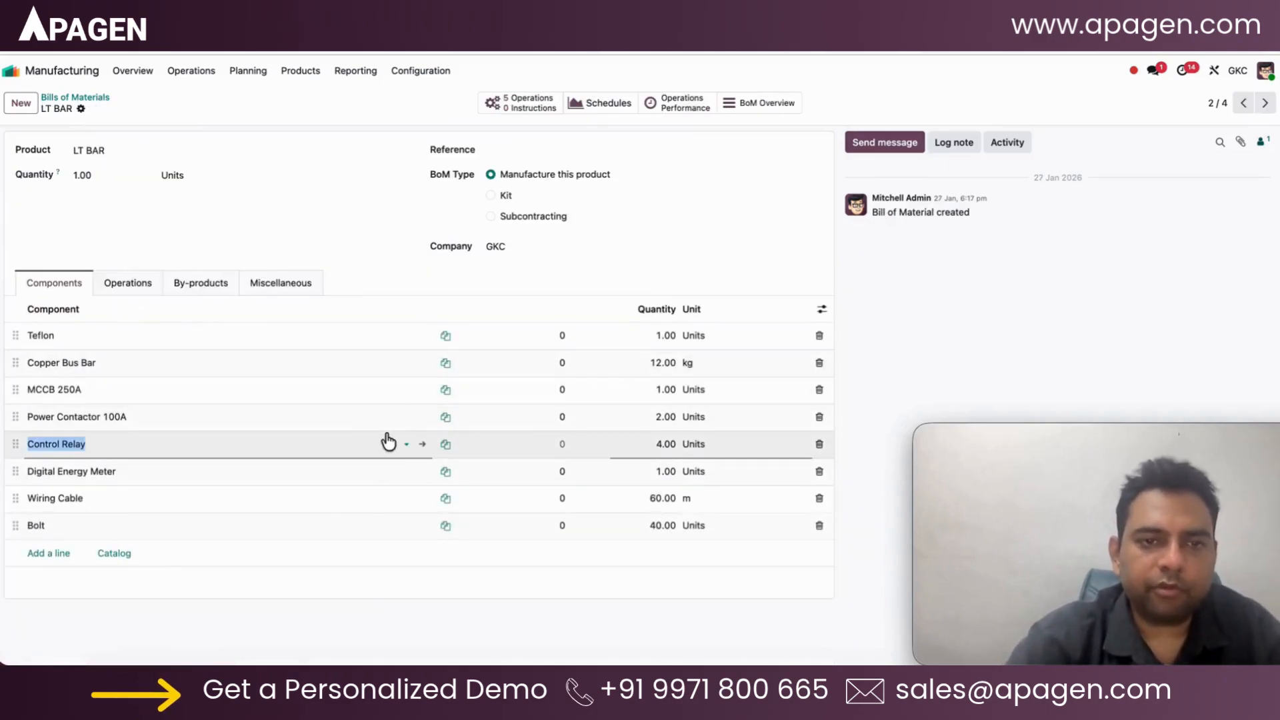
left_click(394, 418)
left_click(422, 419)
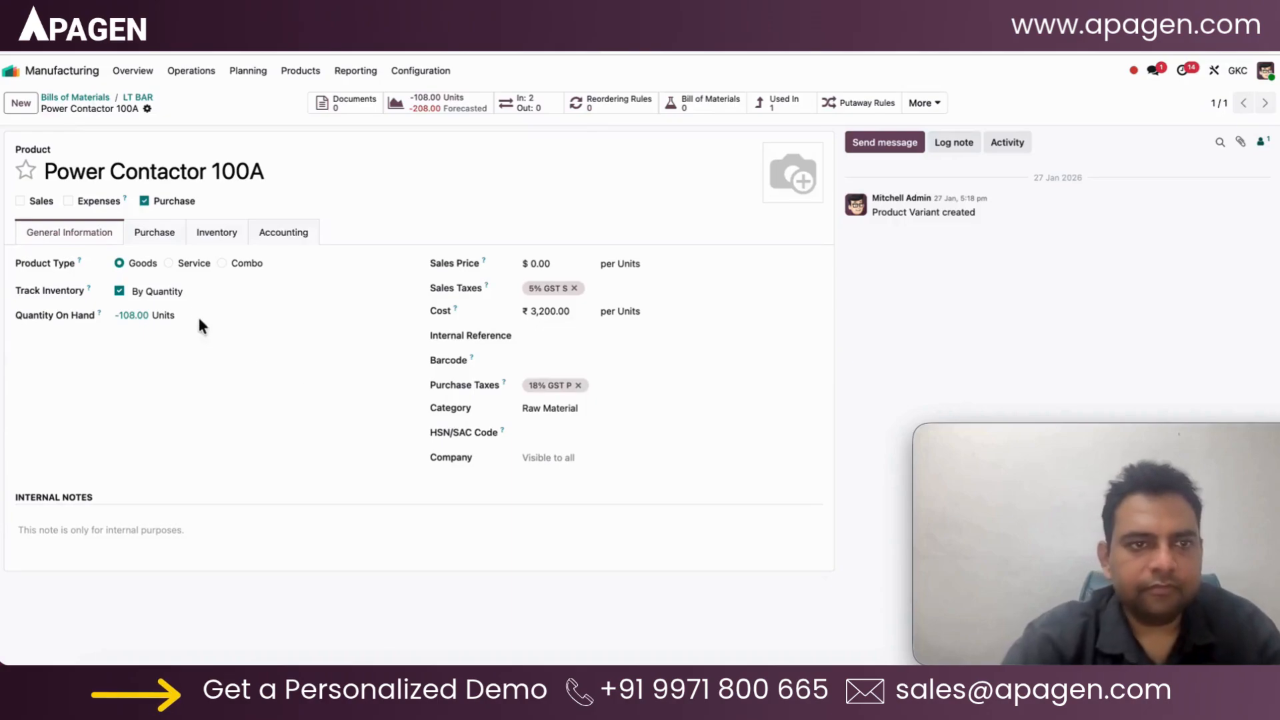
left_click(164, 241)
left_click(212, 235)
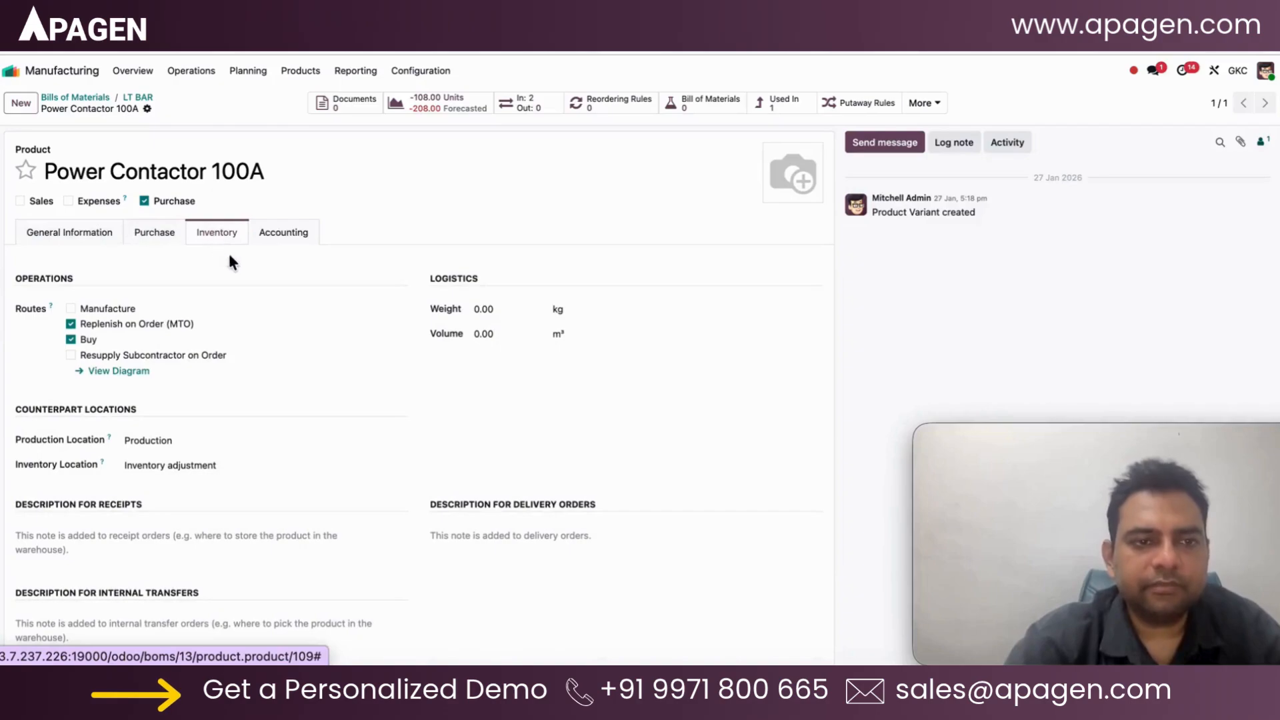
left_click(127, 98)
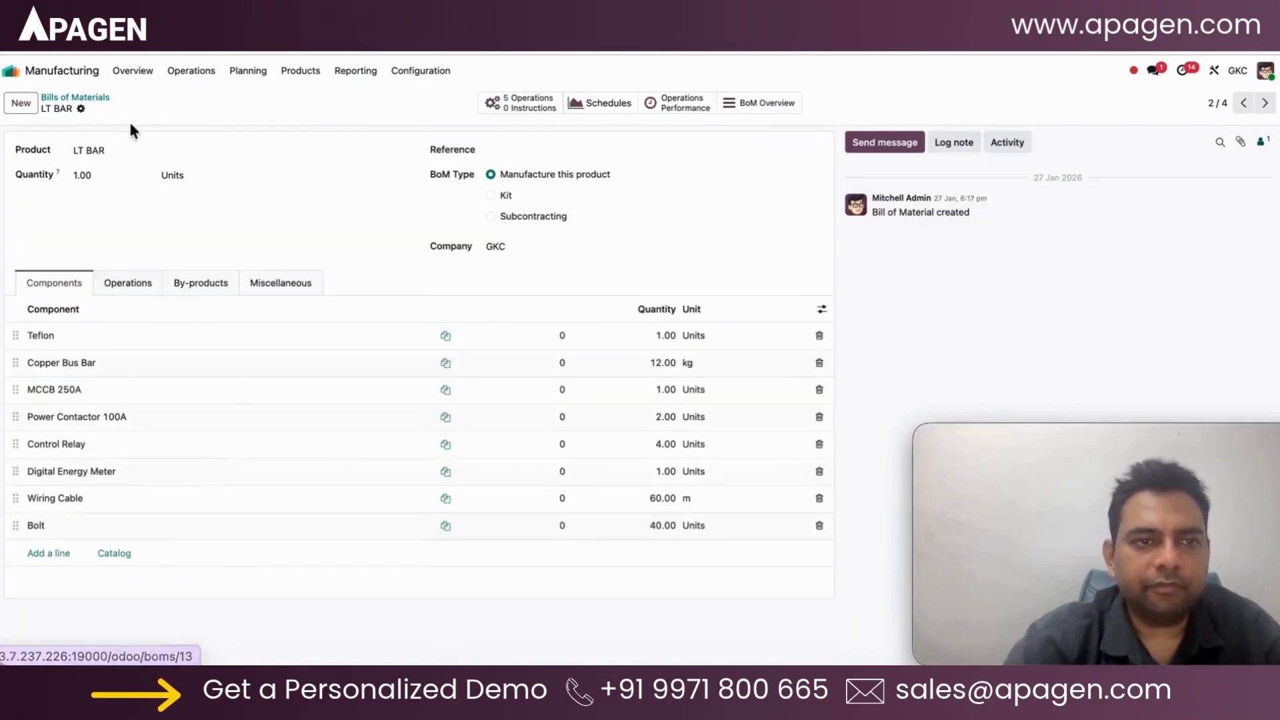
left_click(363, 392)
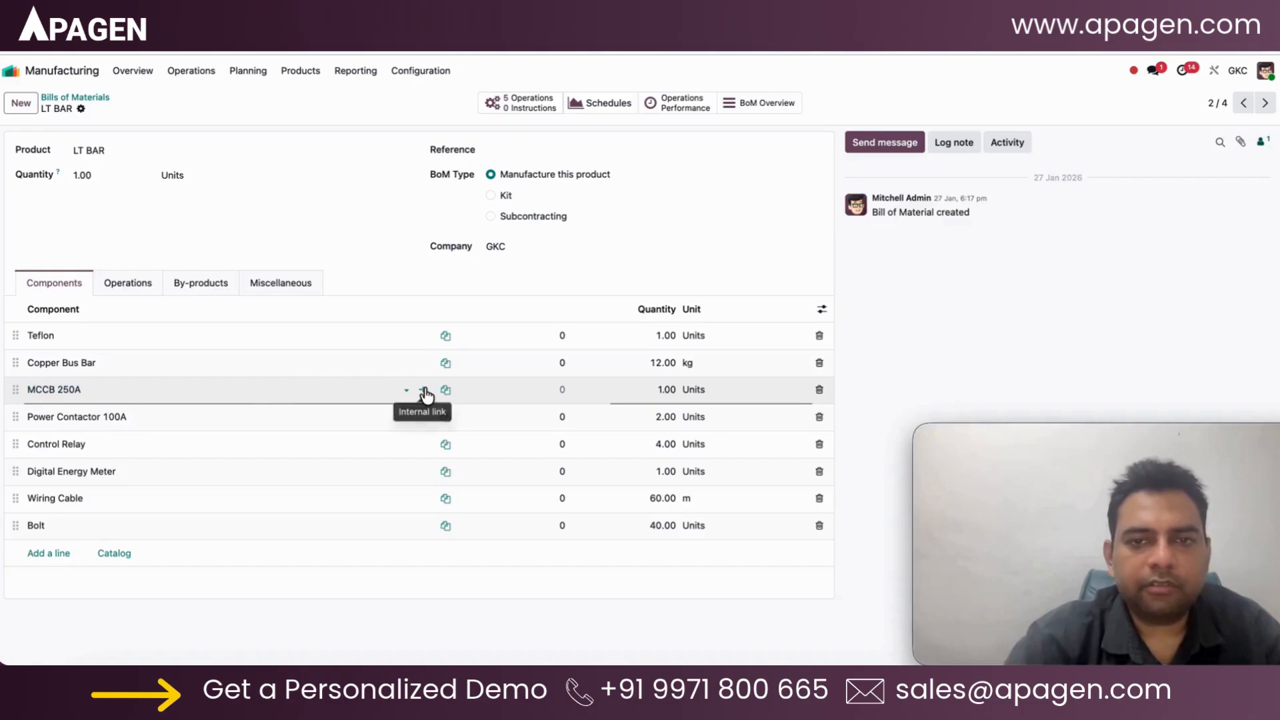
left_click(424, 391)
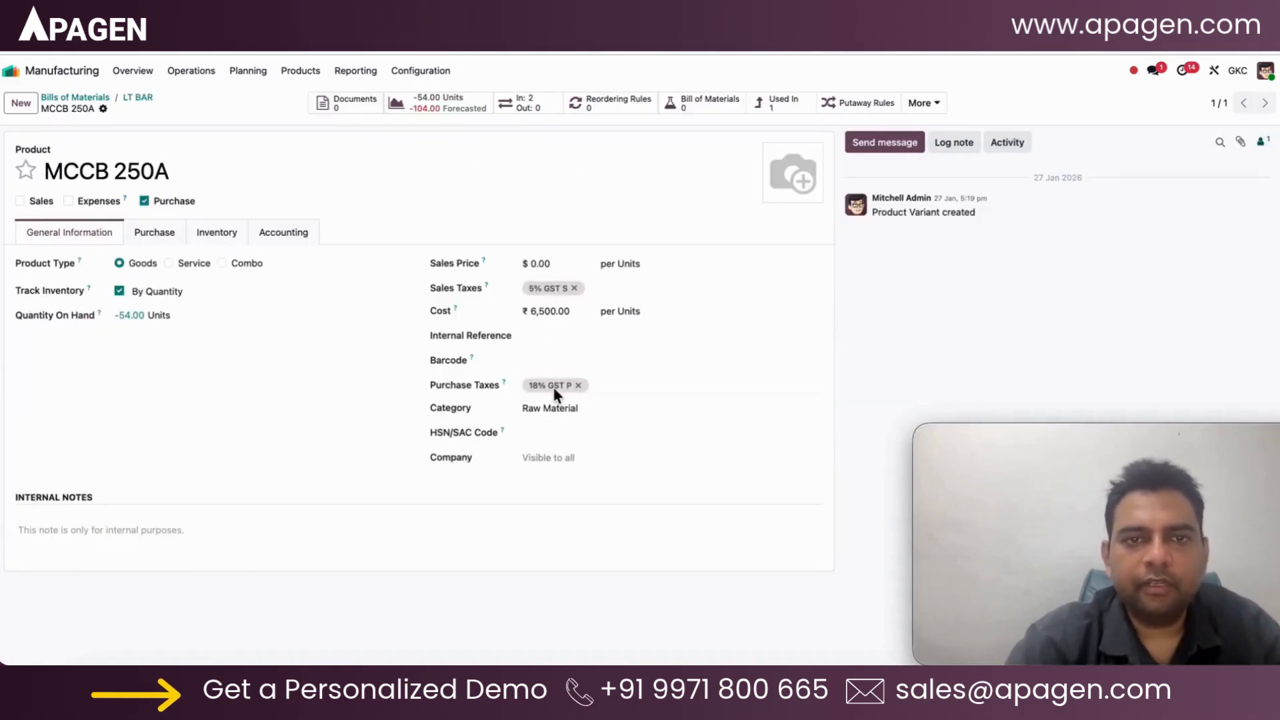
left_click(156, 233)
left_click(234, 232)
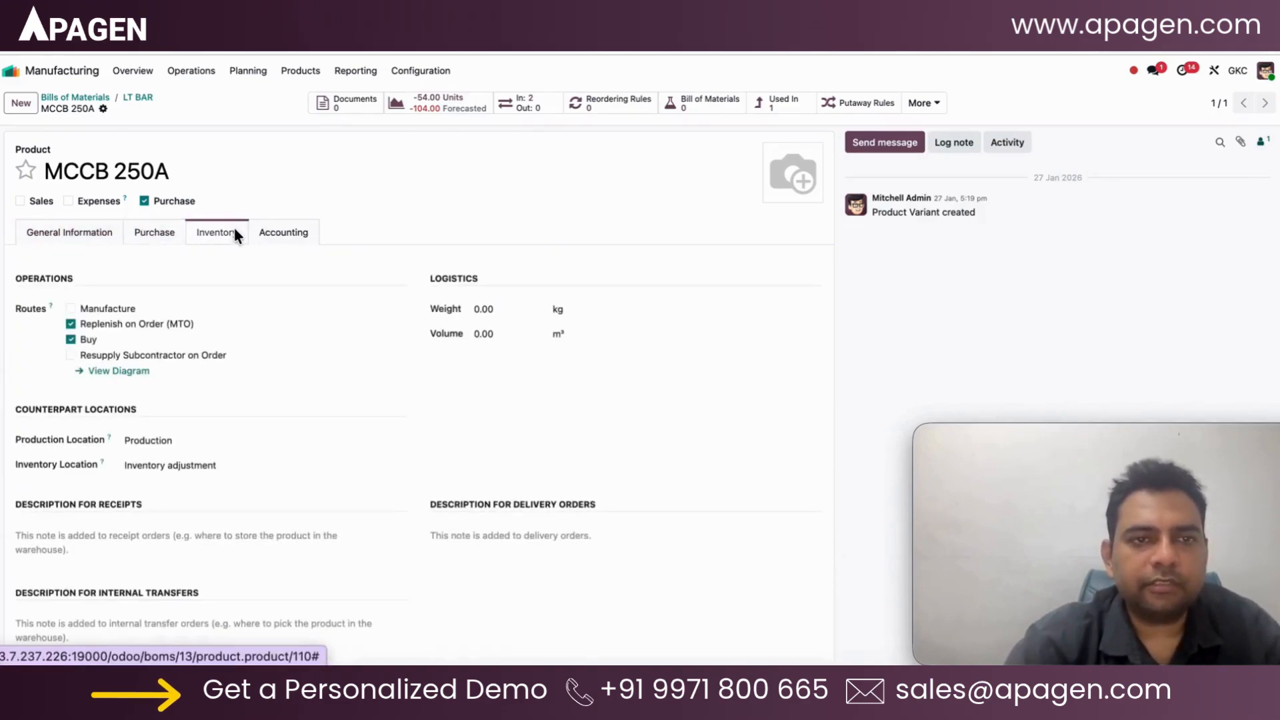
left_click(133, 98)
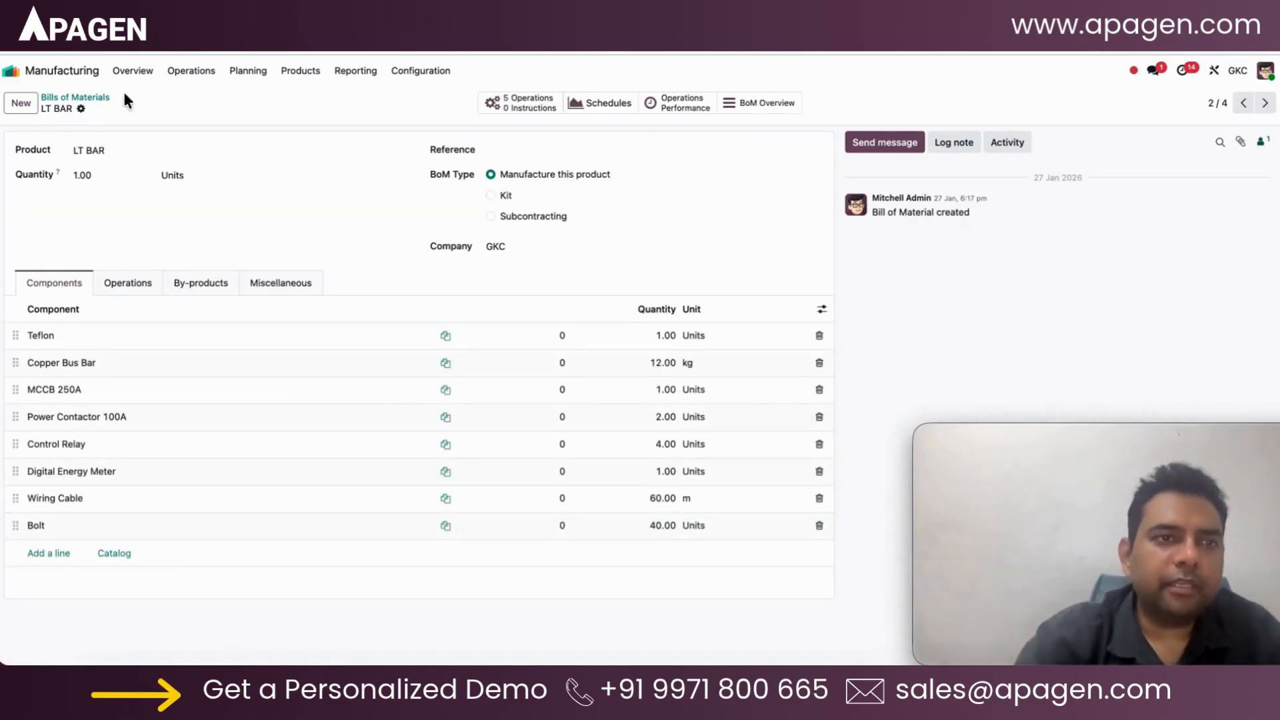
left_click(174, 72)
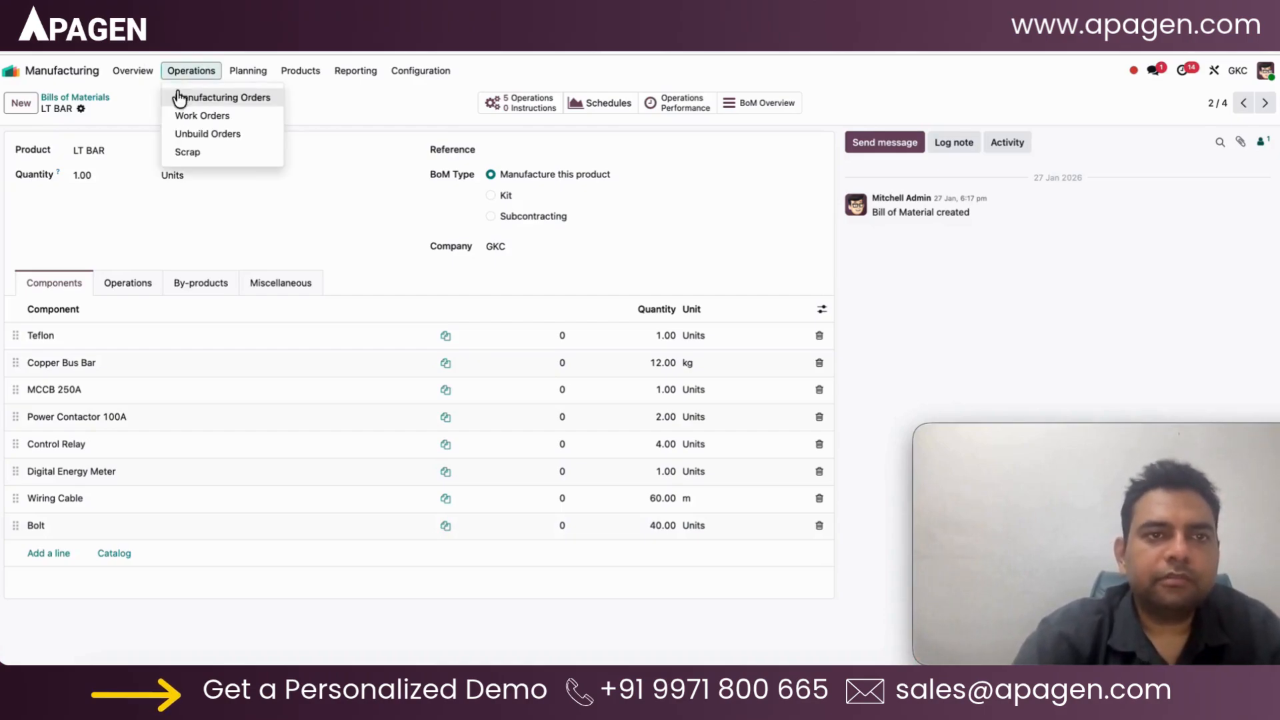
left_click(177, 97)
left_click(301, 70)
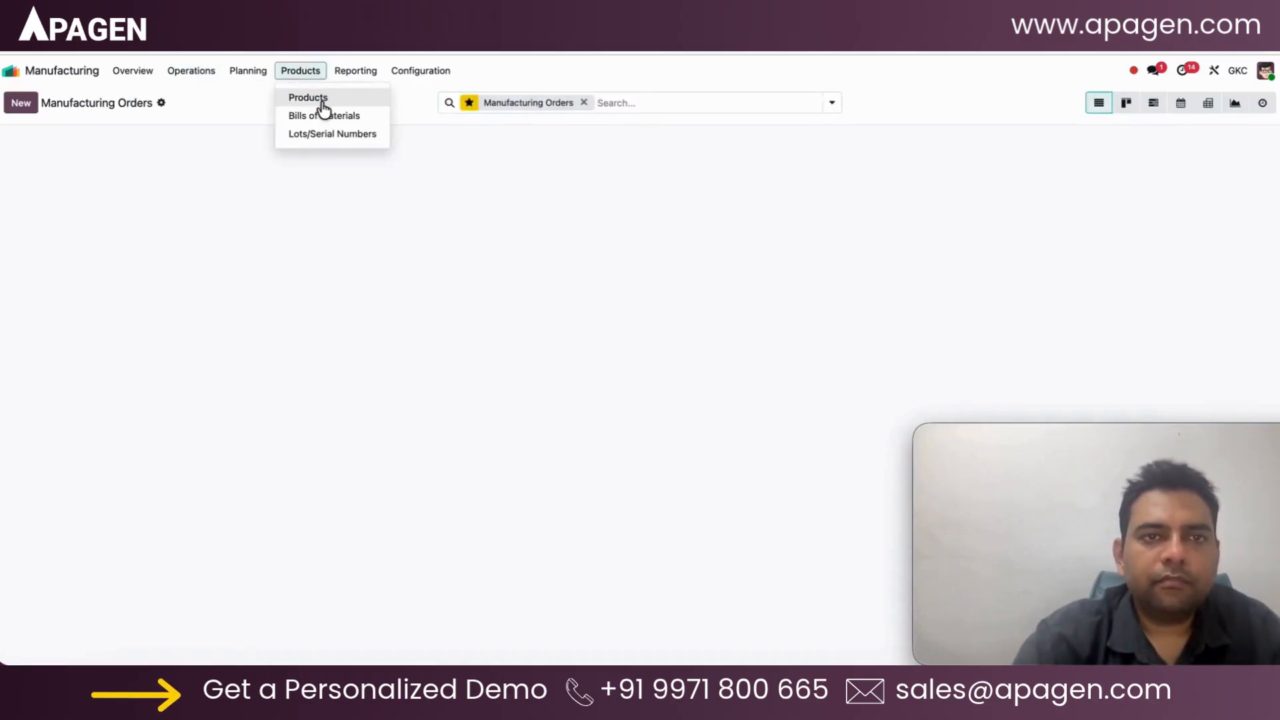
left_click(321, 114)
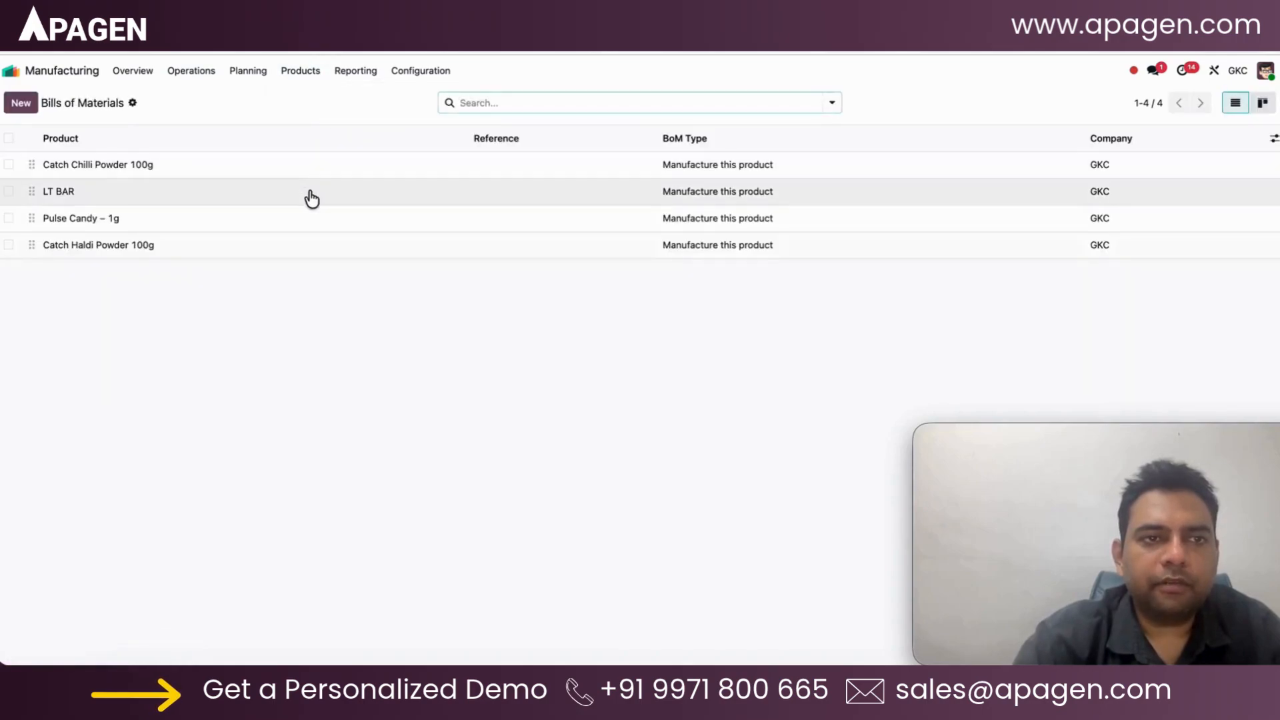
left_click(308, 199)
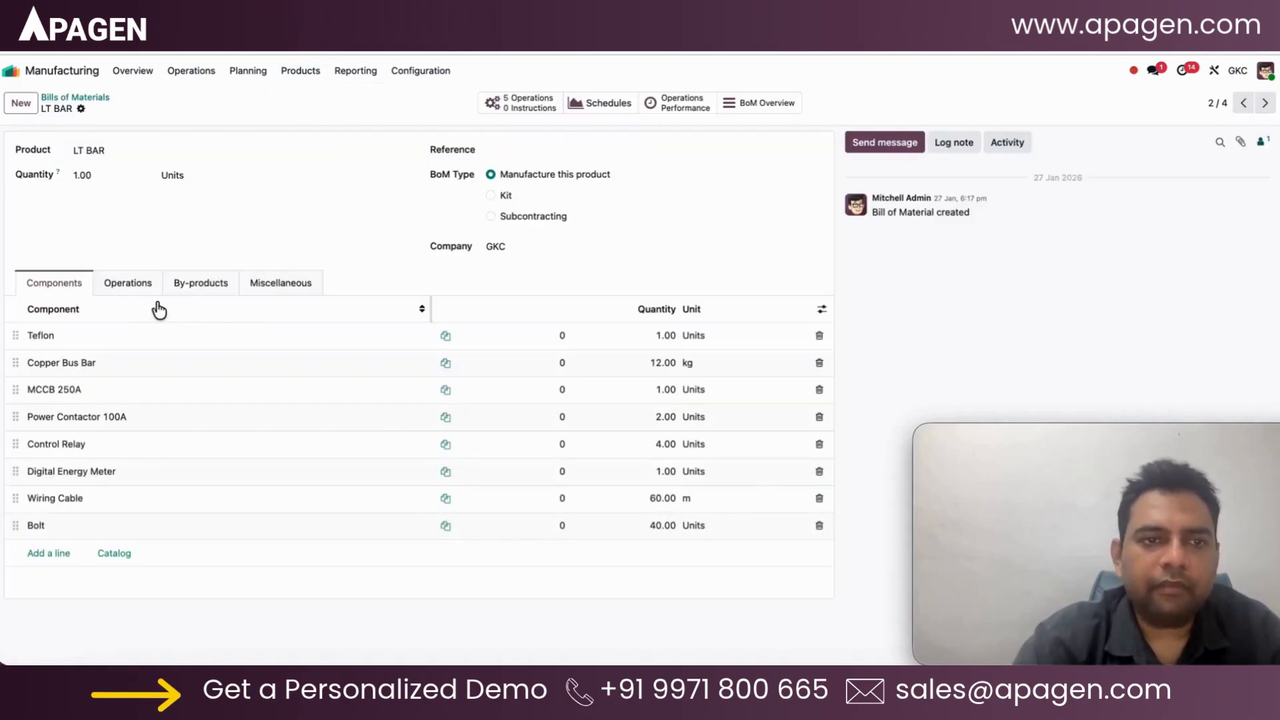
Set the work center of the Card Fitting operation in the LT BAR bill of materials to Grinding Machine.
left_click(129, 286)
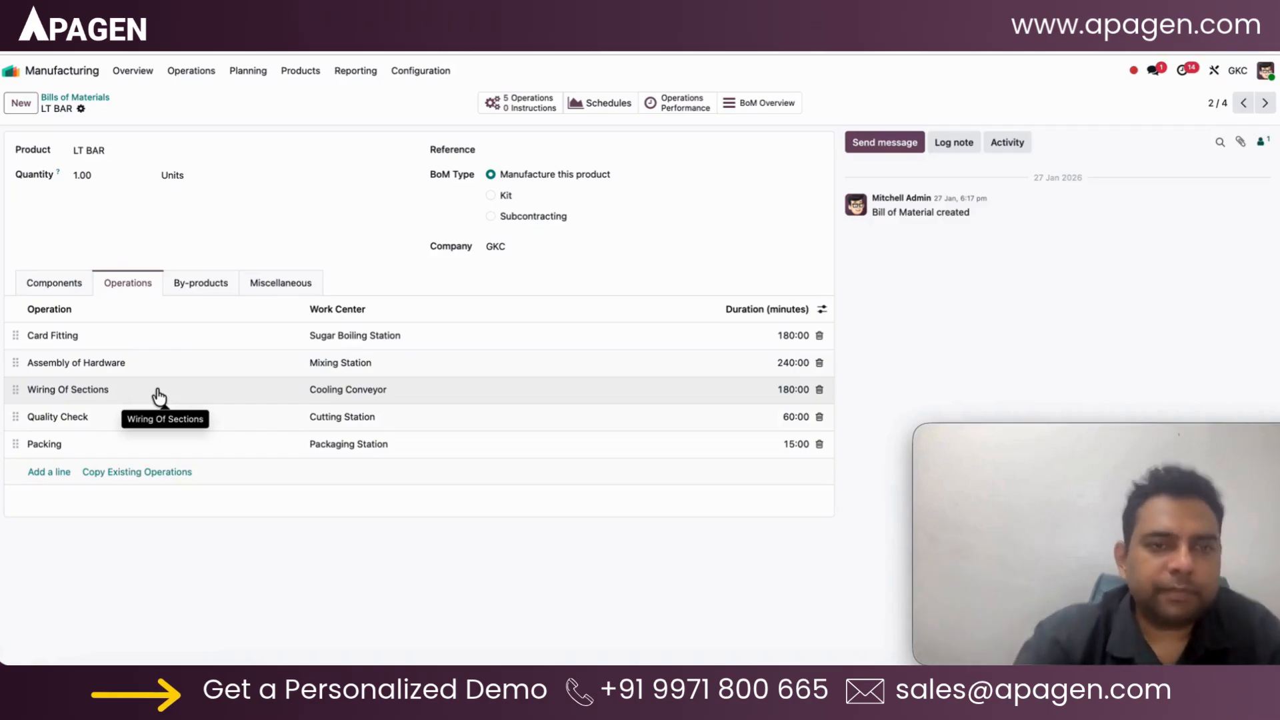
left_click(360, 334)
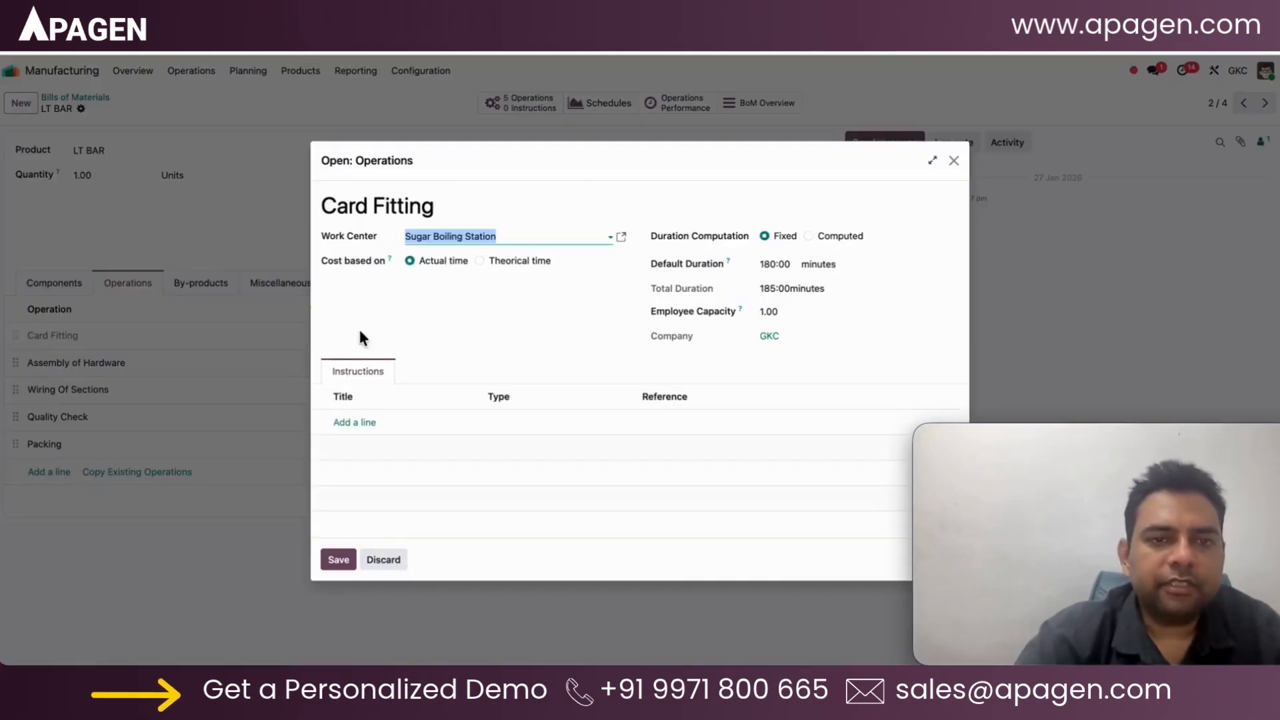
left_click(496, 235)
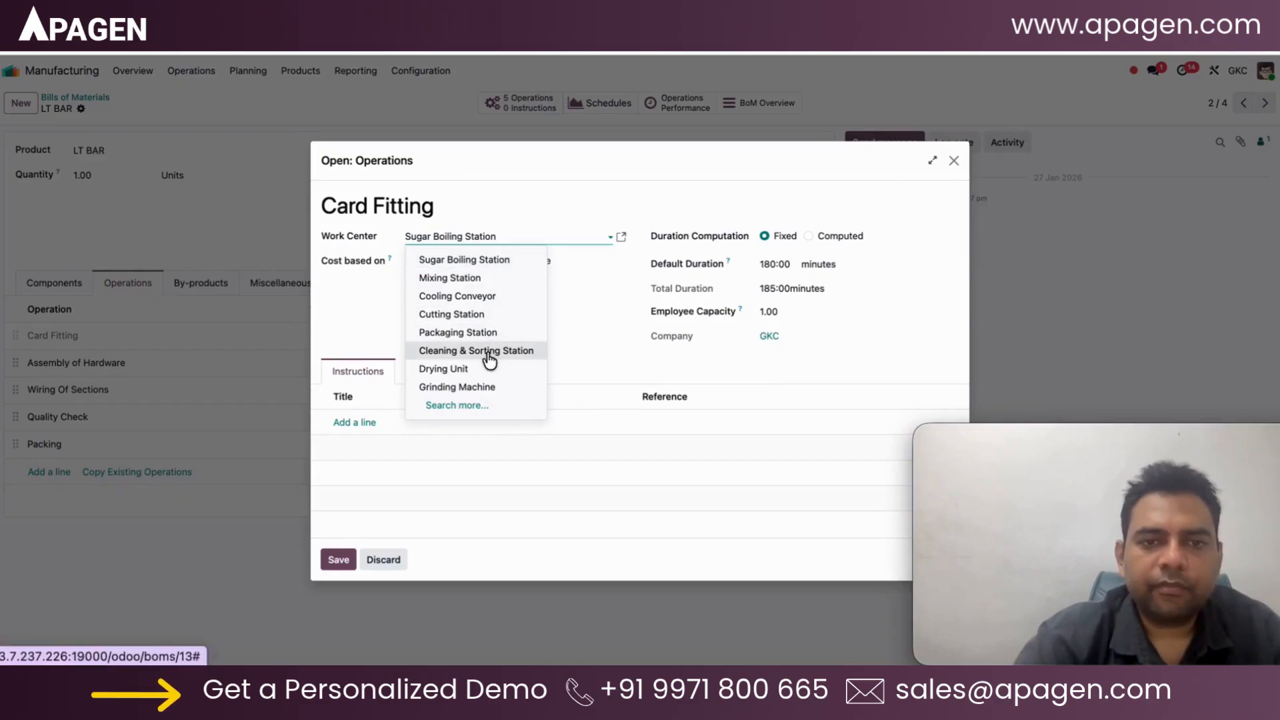
left_click(484, 385)
left_click(342, 568)
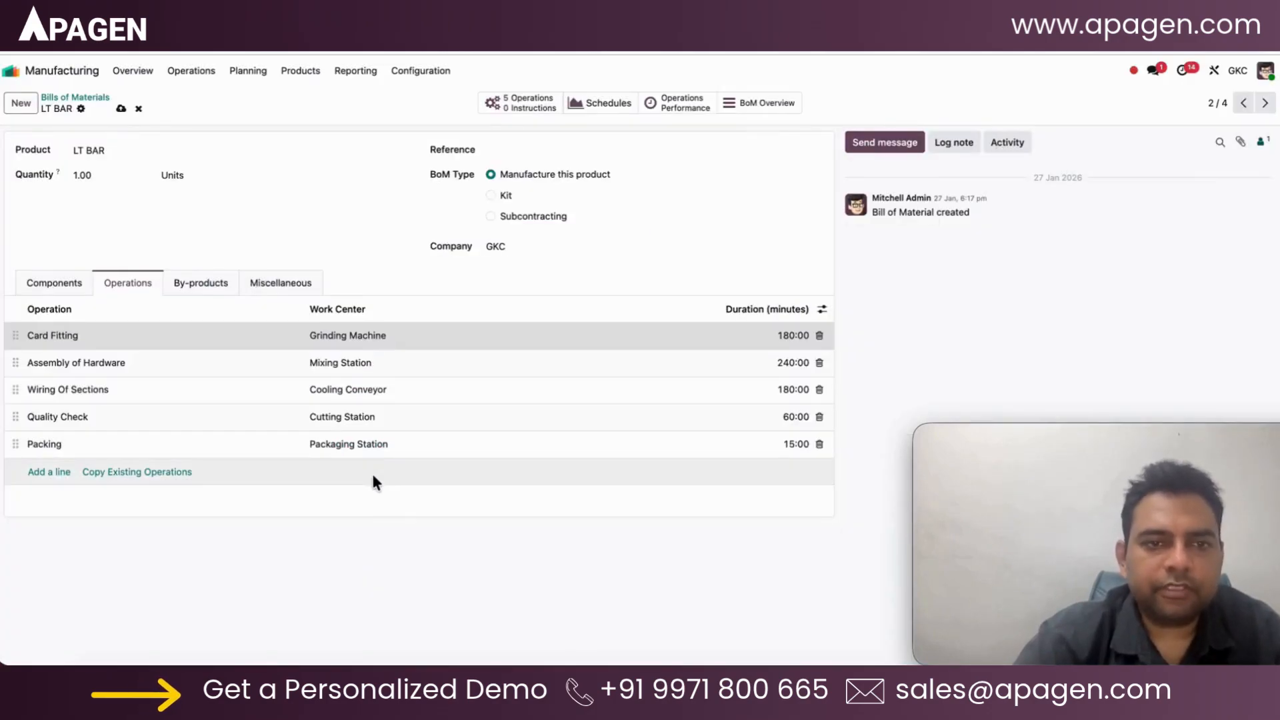
Review the Grinding Machine work center's production and costing settings from the Card Fitting operation, and save the bill of materials.
left_click(381, 344)
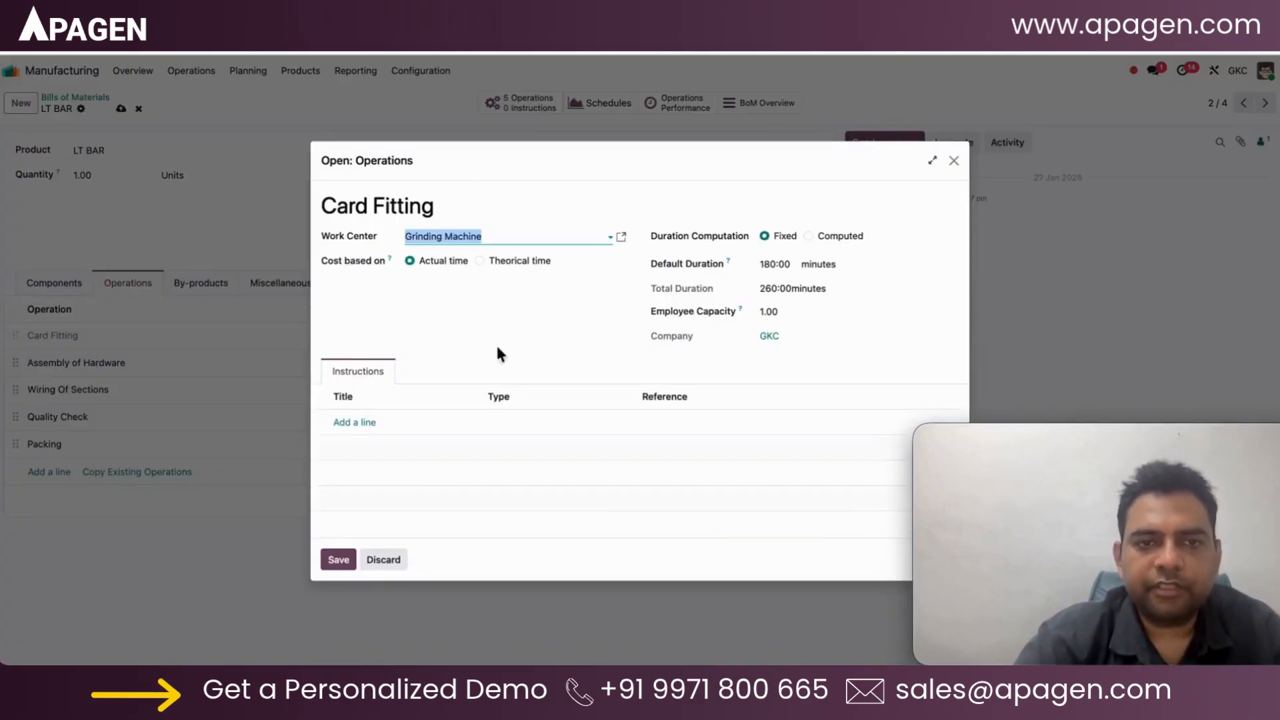
left_click(621, 240)
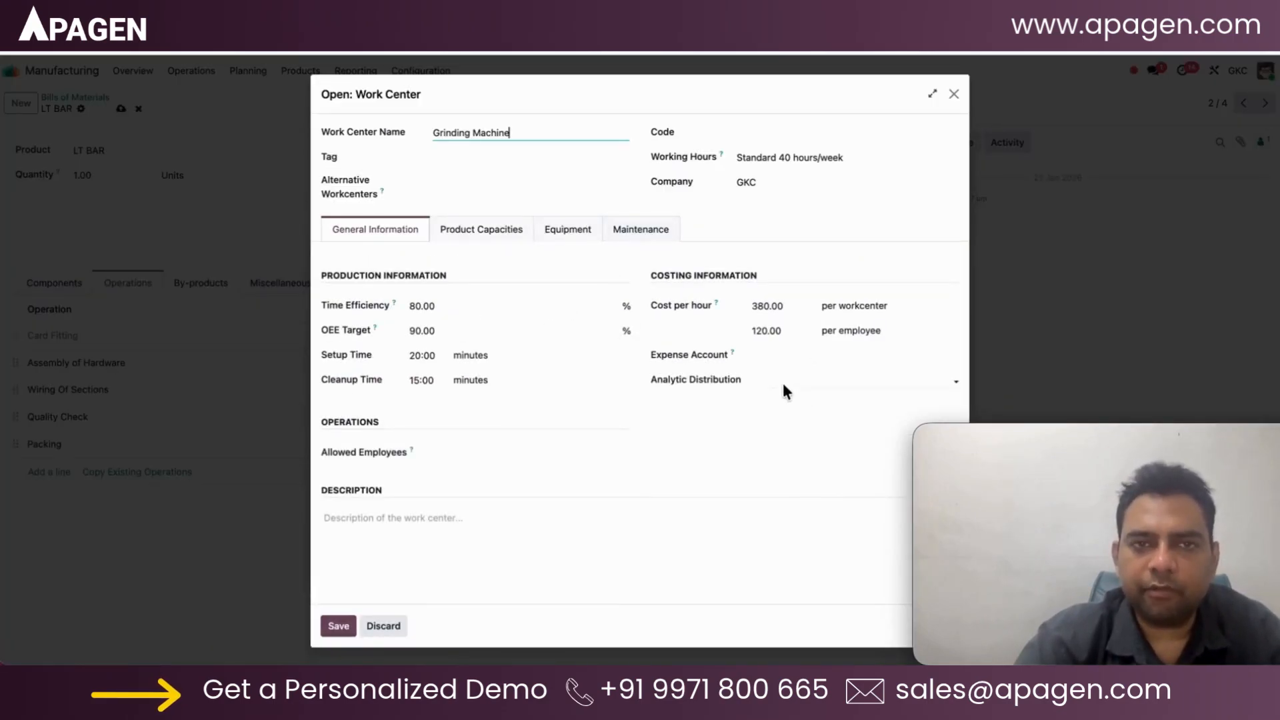
left_click(337, 625)
left_click(341, 558)
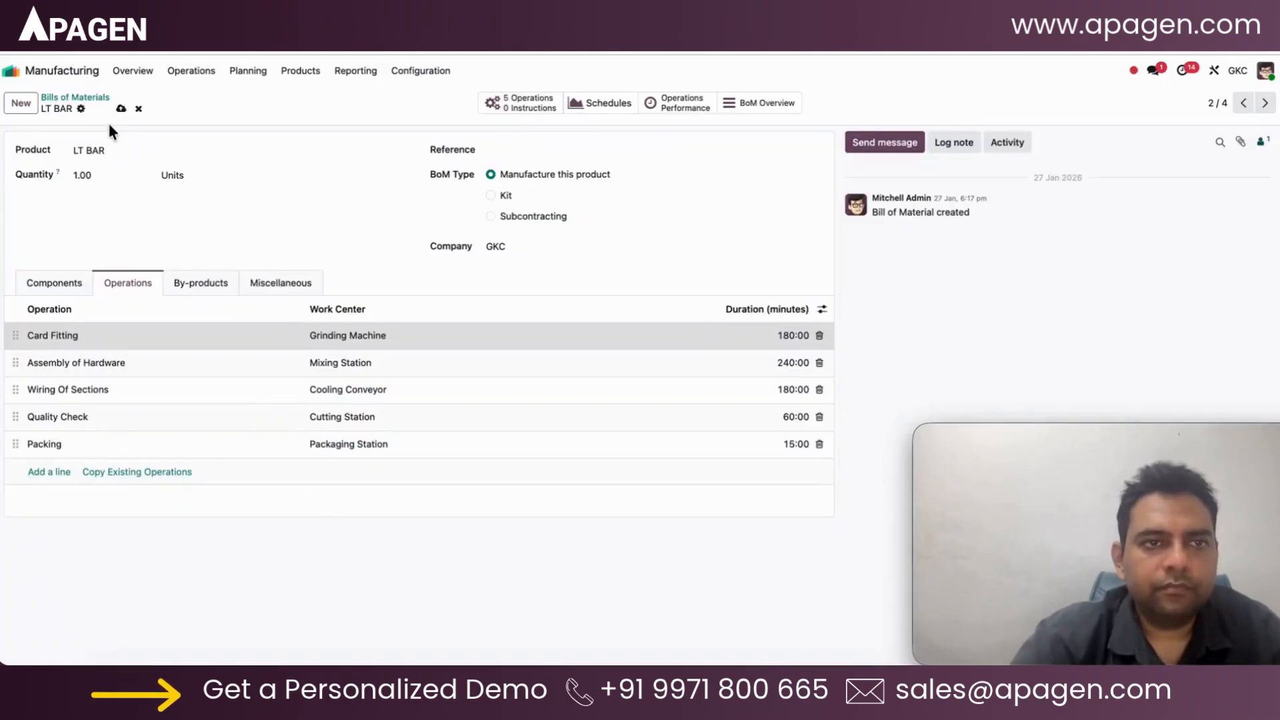
left_click(121, 109)
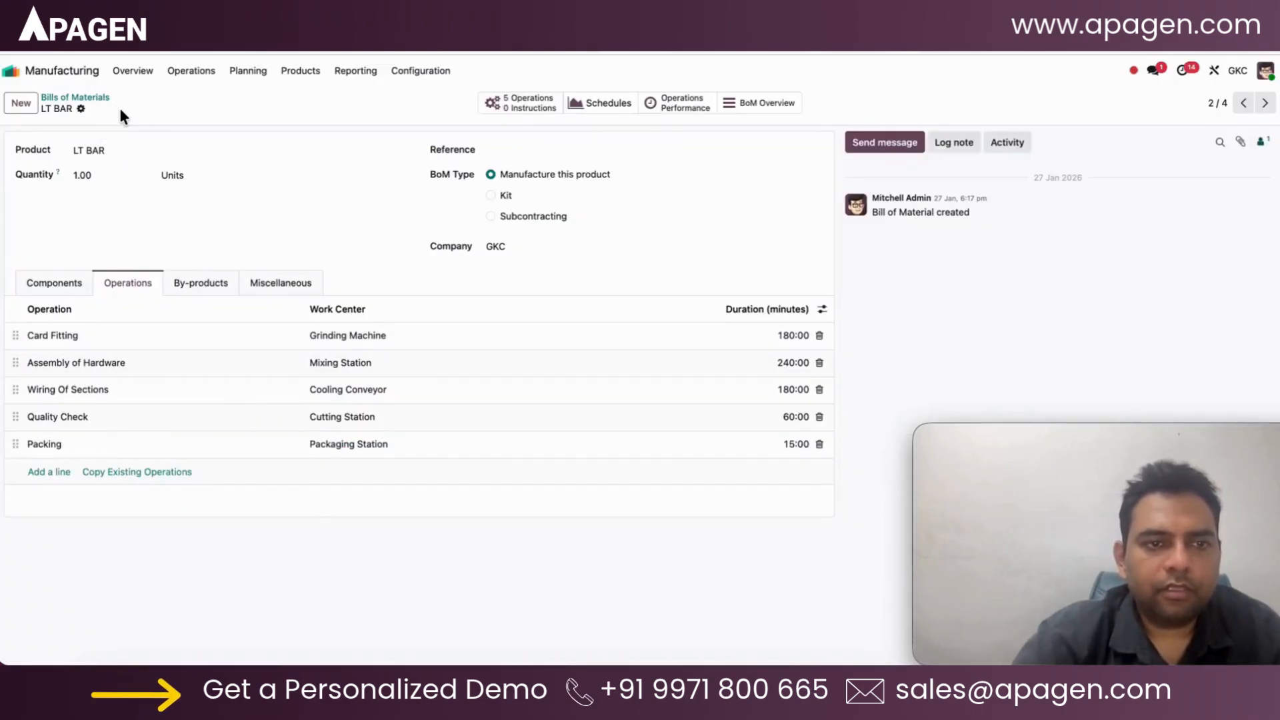
Create a new manufacturing order for the LT BAR product.
left_click(192, 75)
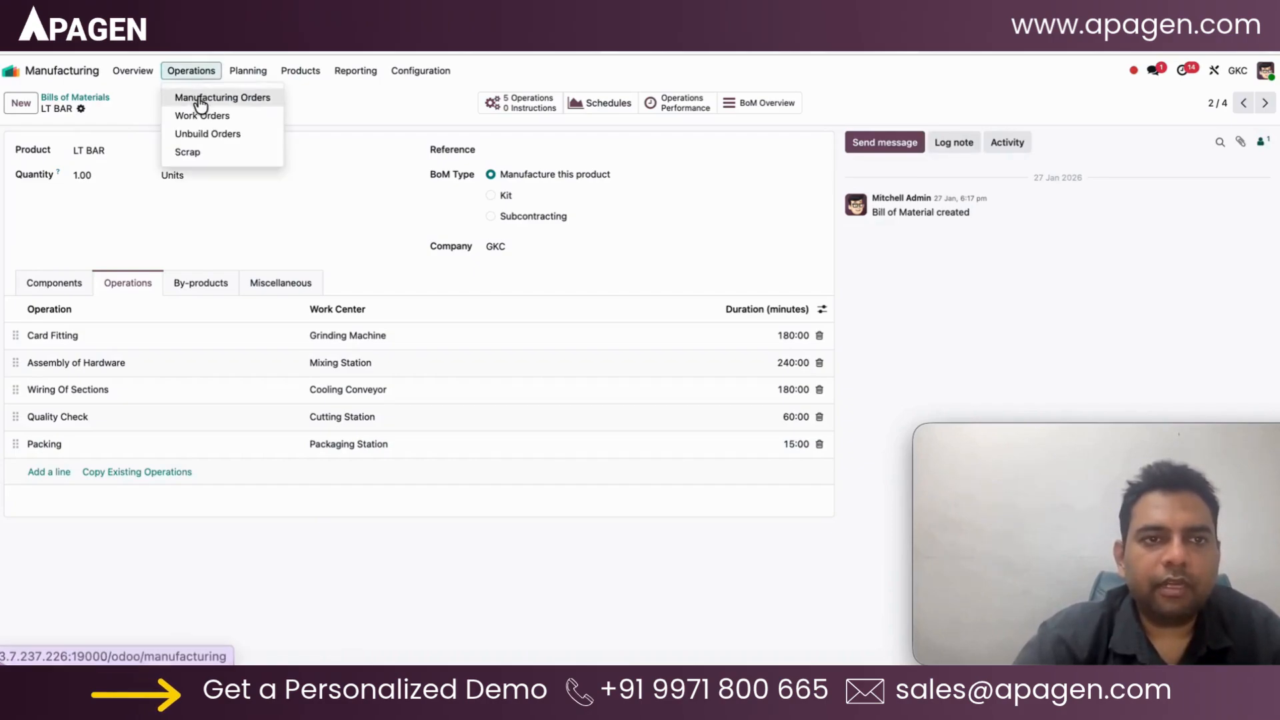
left_click(197, 98)
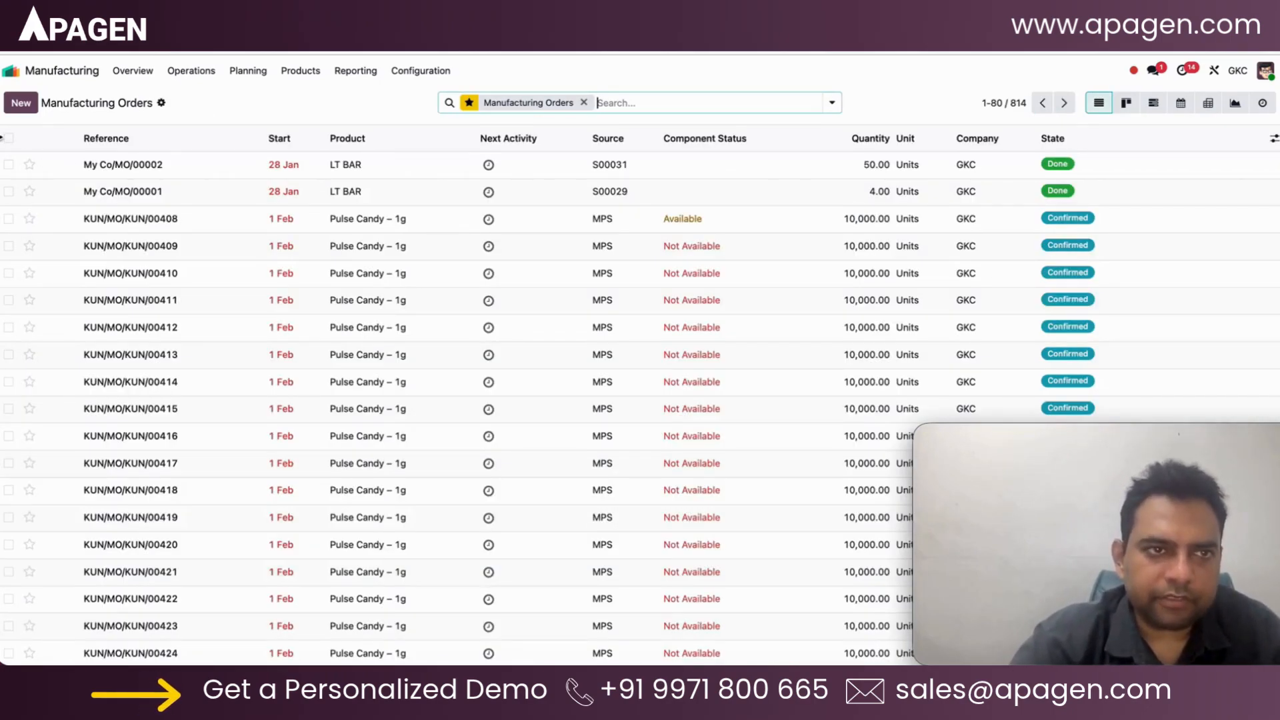
left_click(11, 104)
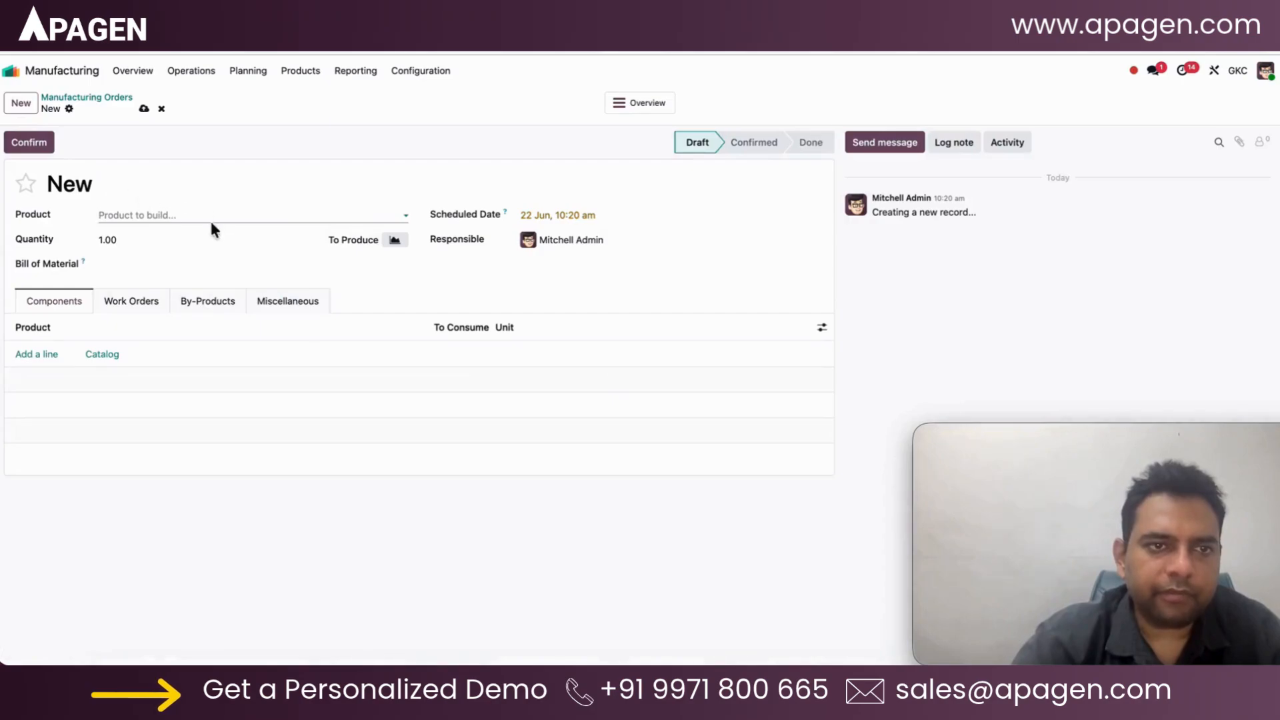
left_click(210, 216)
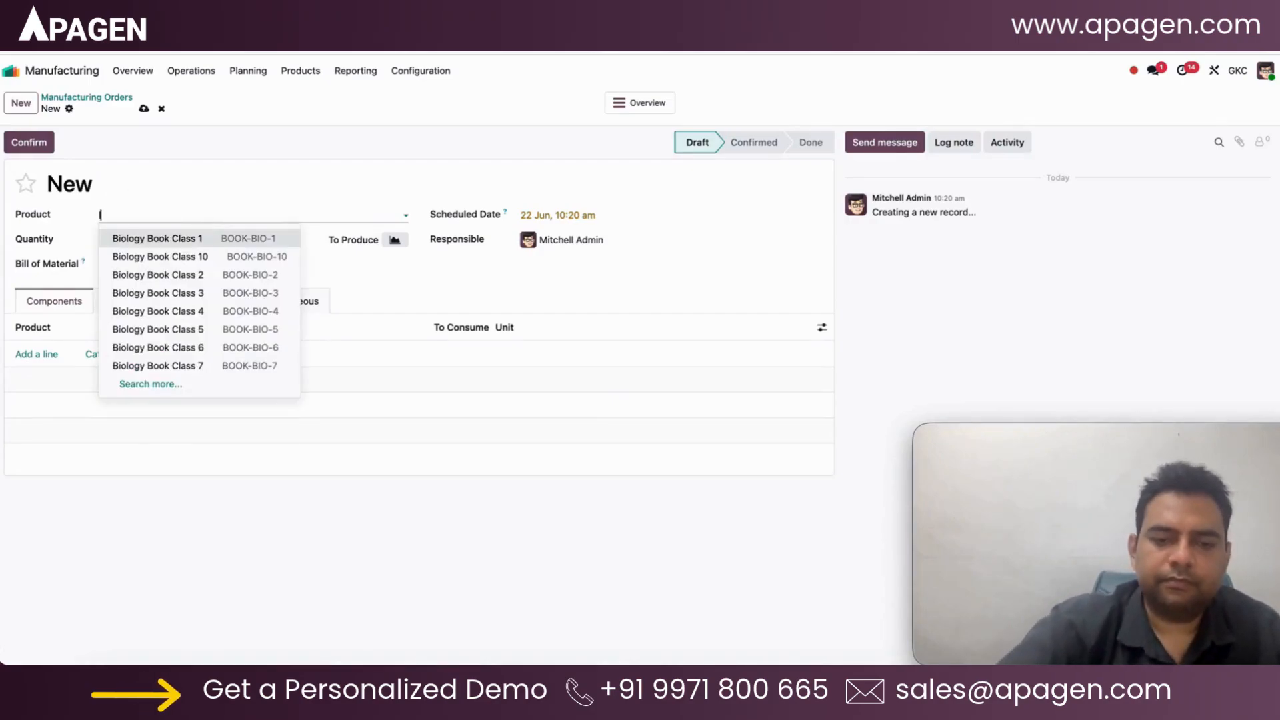
type("lt")
key("Return")
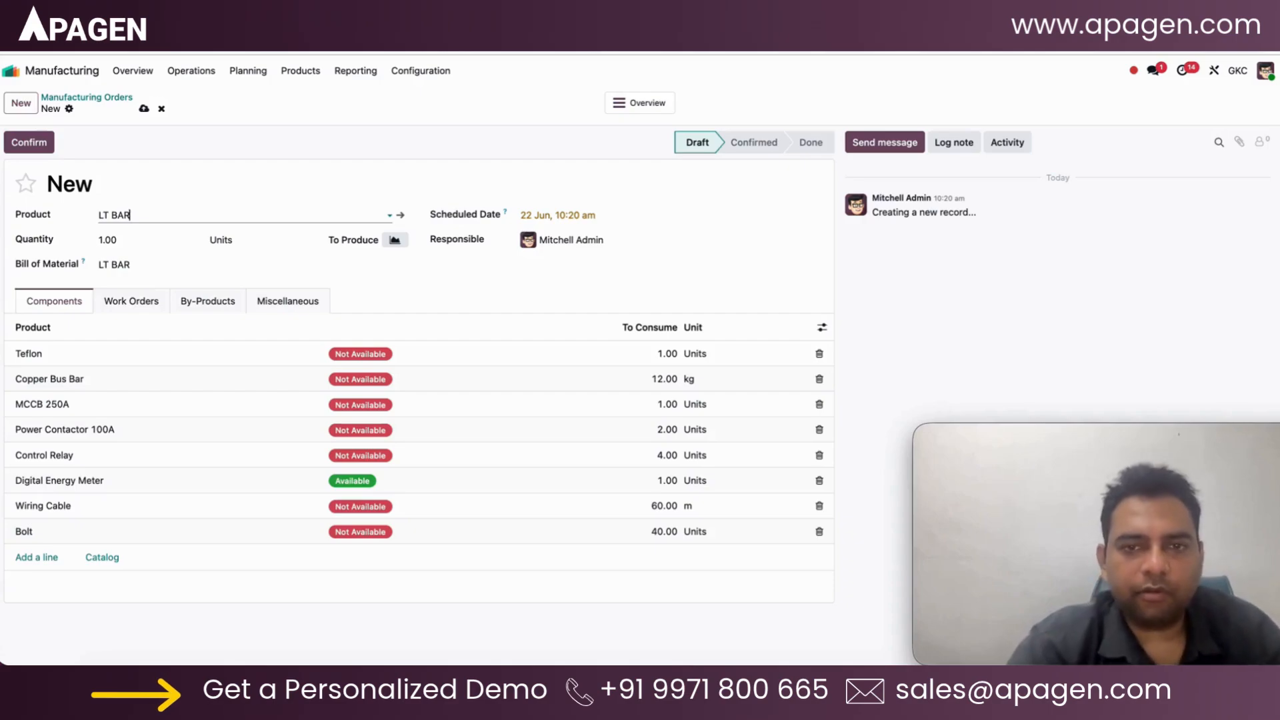
Set the LT BAR manufacturing order's quantity to 100 units and save the order.
left_click(134, 241)
type("100")
left_click(300, 188)
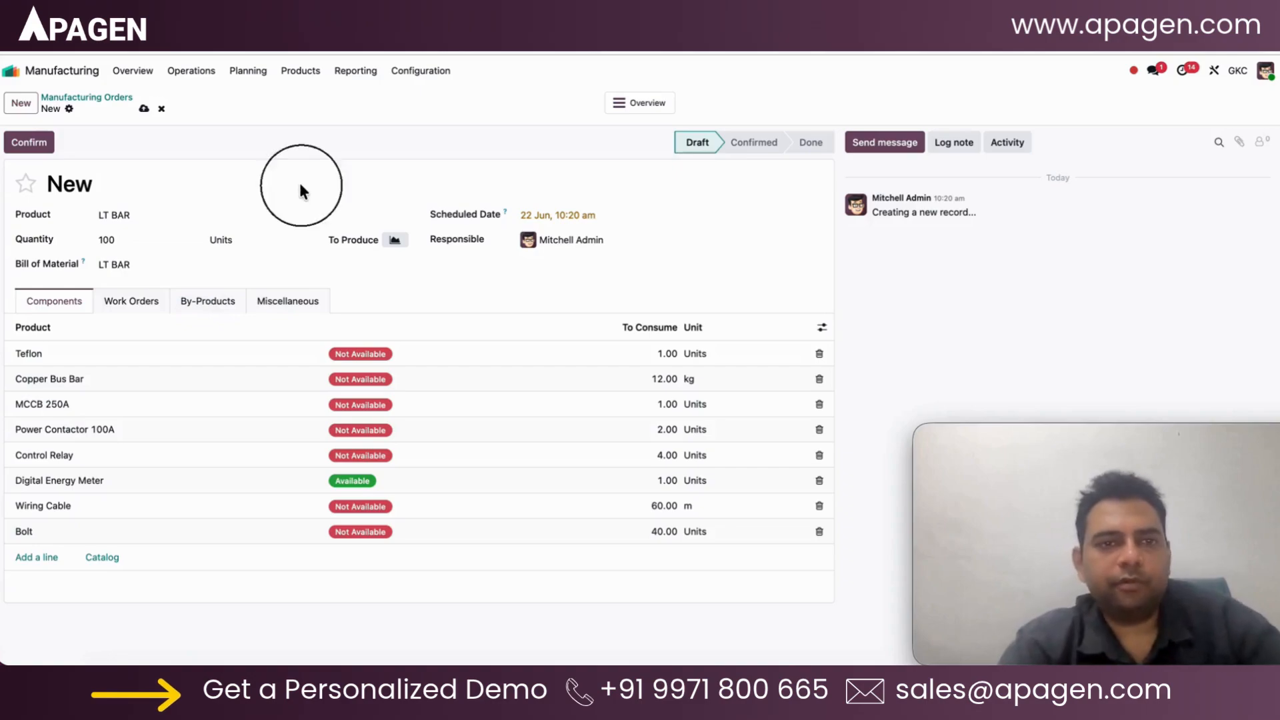
left_click(143, 108)
Review the new manufacturing order's work orders, by-products and miscellaneous details.
left_click(142, 295)
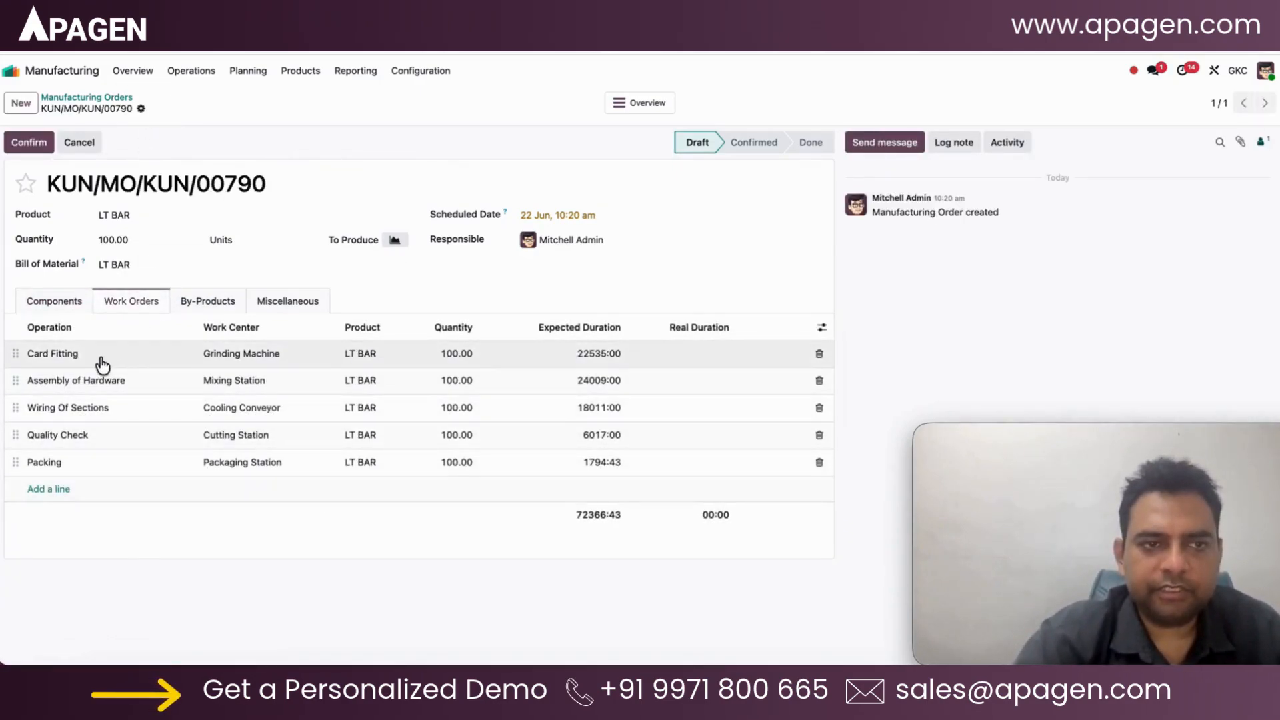
left_click(194, 297)
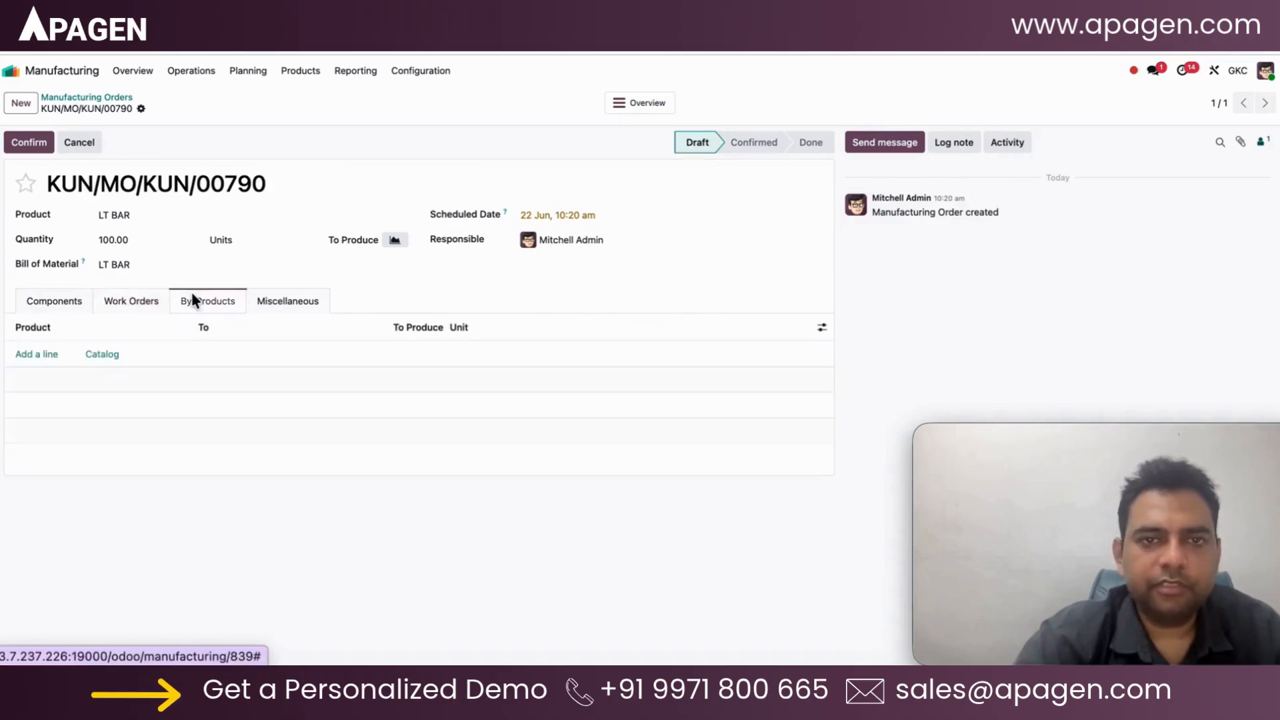
left_click(297, 302)
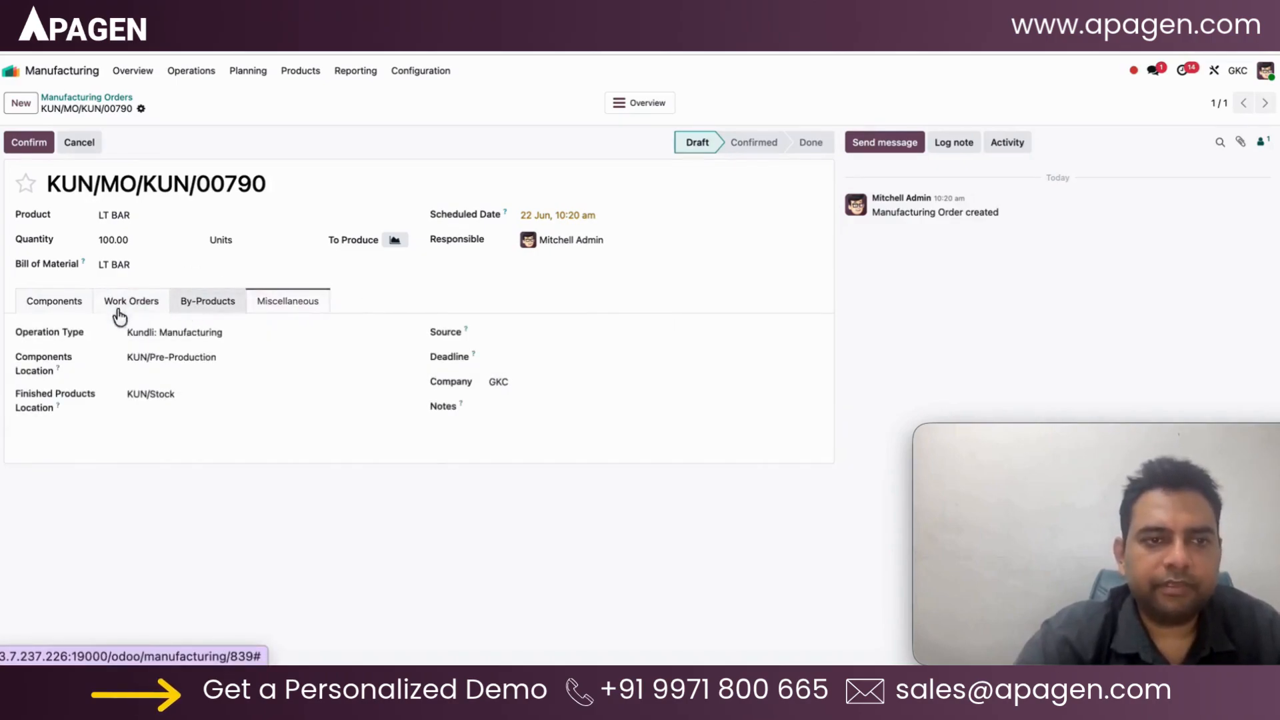
Review the components of the LT BAR manufacturing order for 100 units and confirm the order.
left_click(51, 312)
left_click(44, 146)
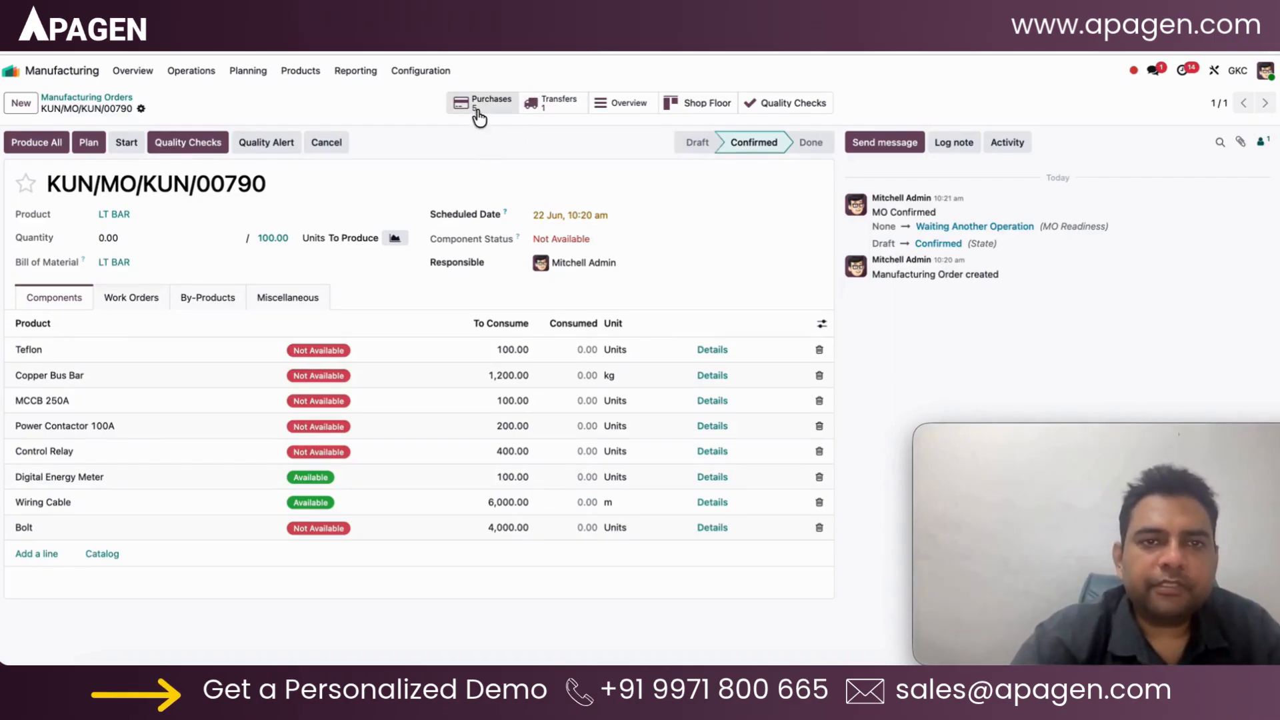
right_click(281, 54)
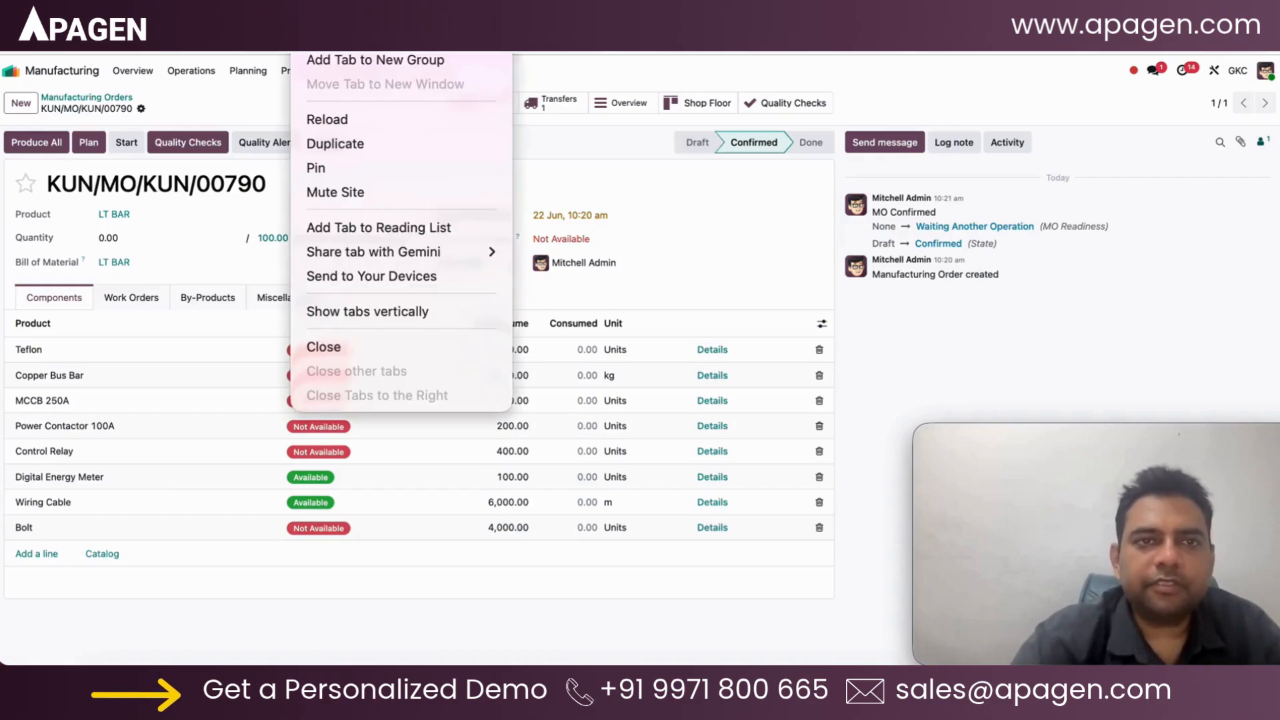
left_click(343, 133)
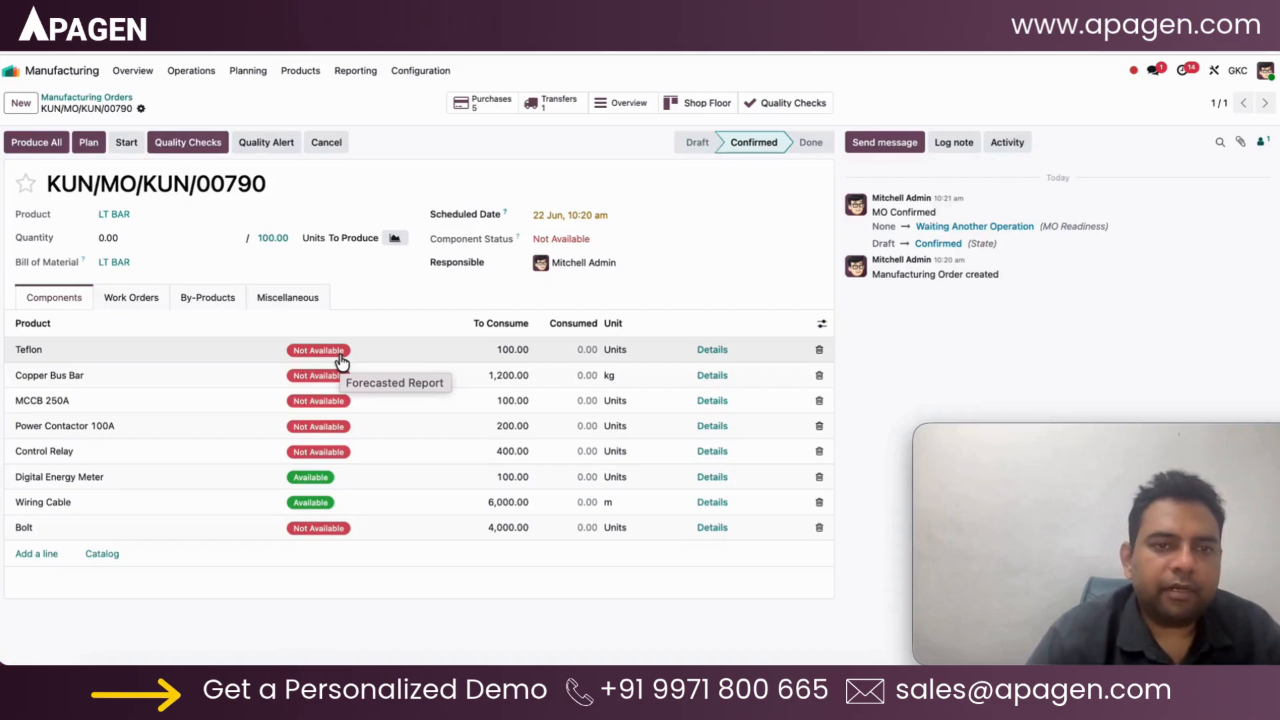
From the manufacturing order's generated purchases, enable Ask confirmation on the Teflon and Copper Bus Bar request for quotation and confirm it.
left_click(498, 102)
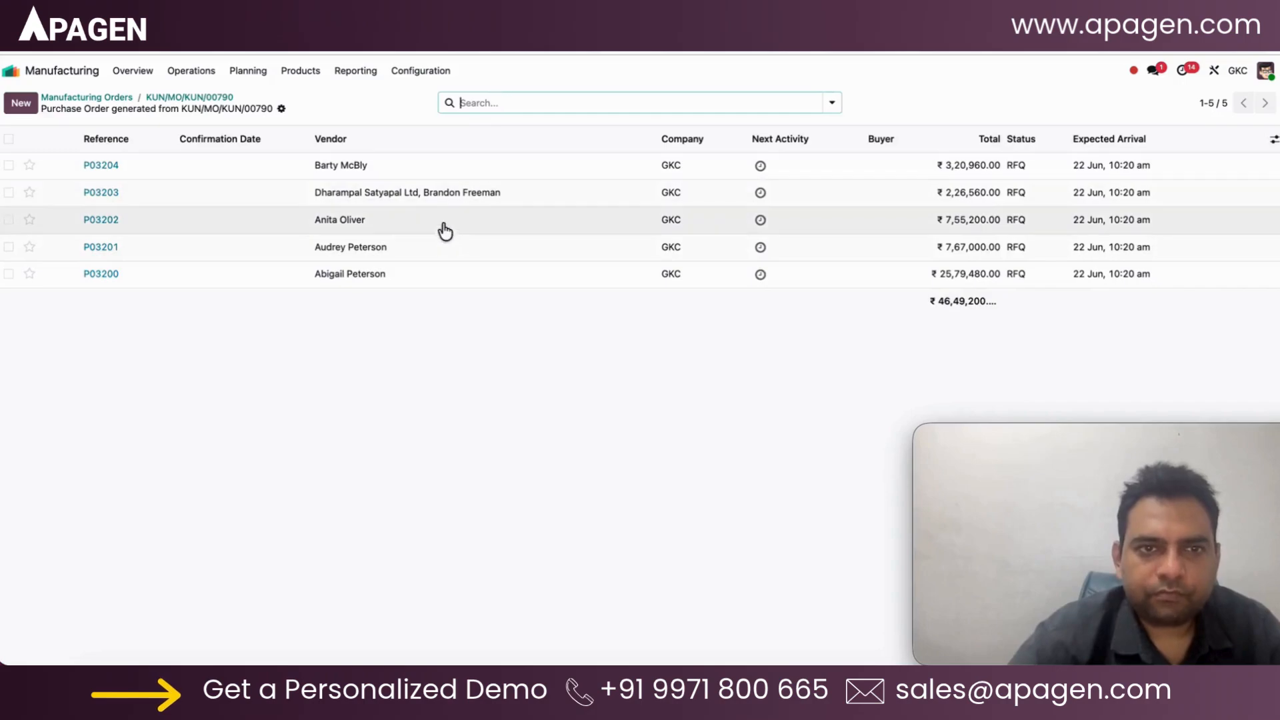
left_click(123, 141)
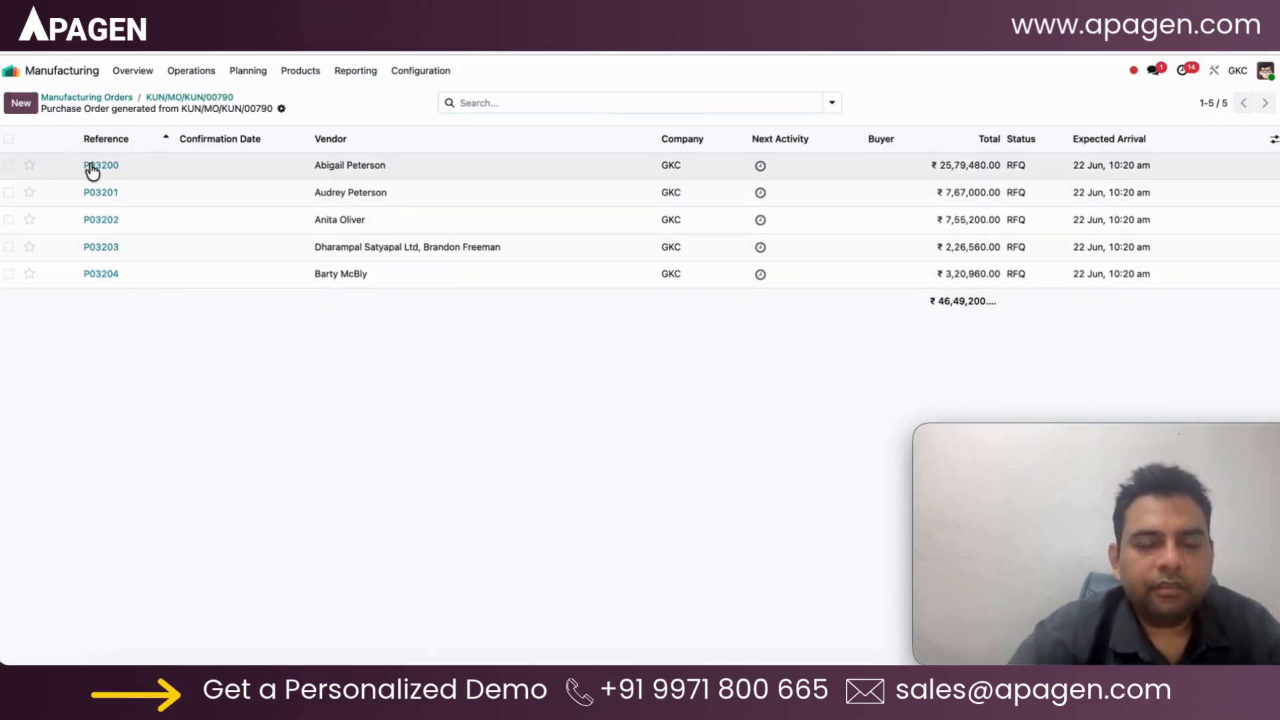
left_click(90, 165)
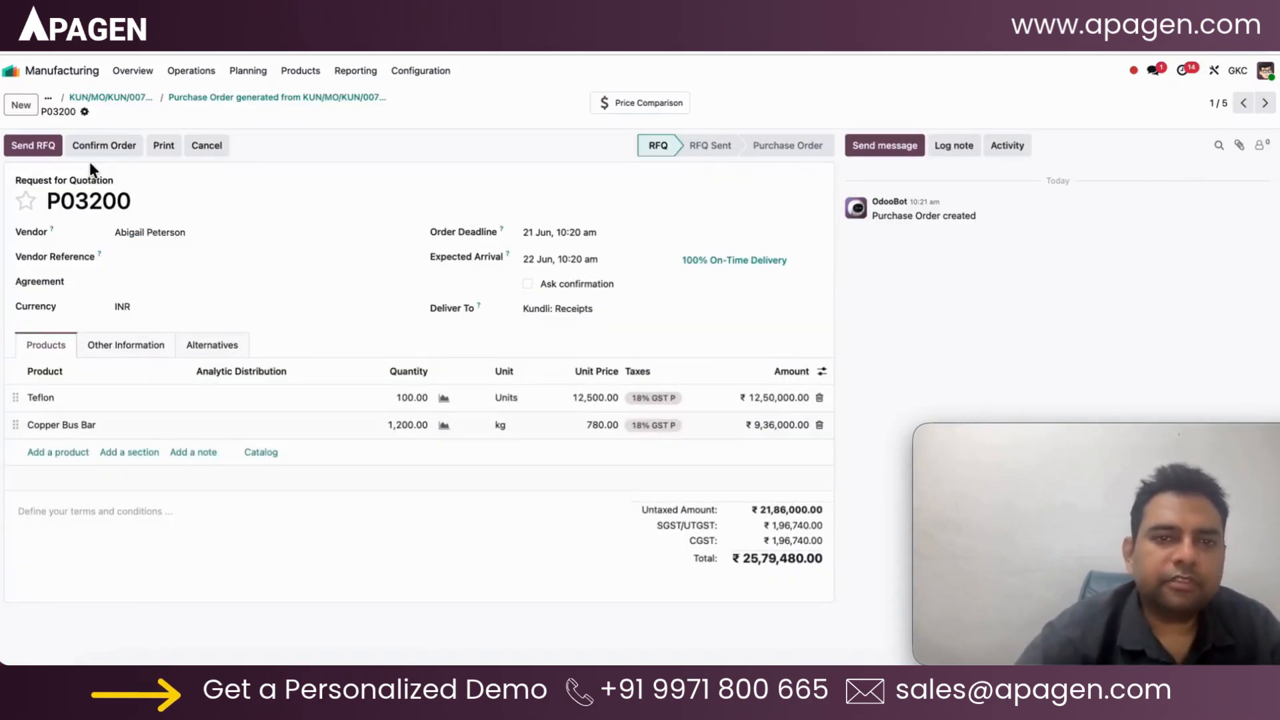
left_click(528, 284)
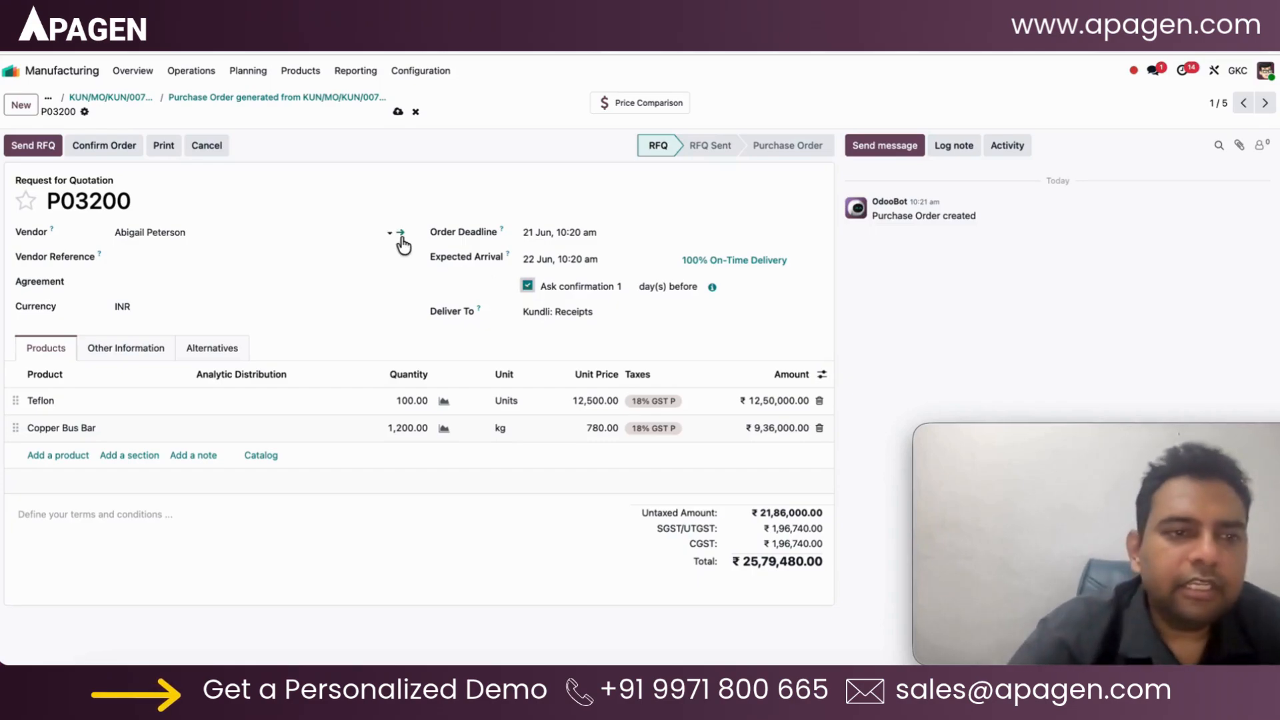
left_click(124, 142)
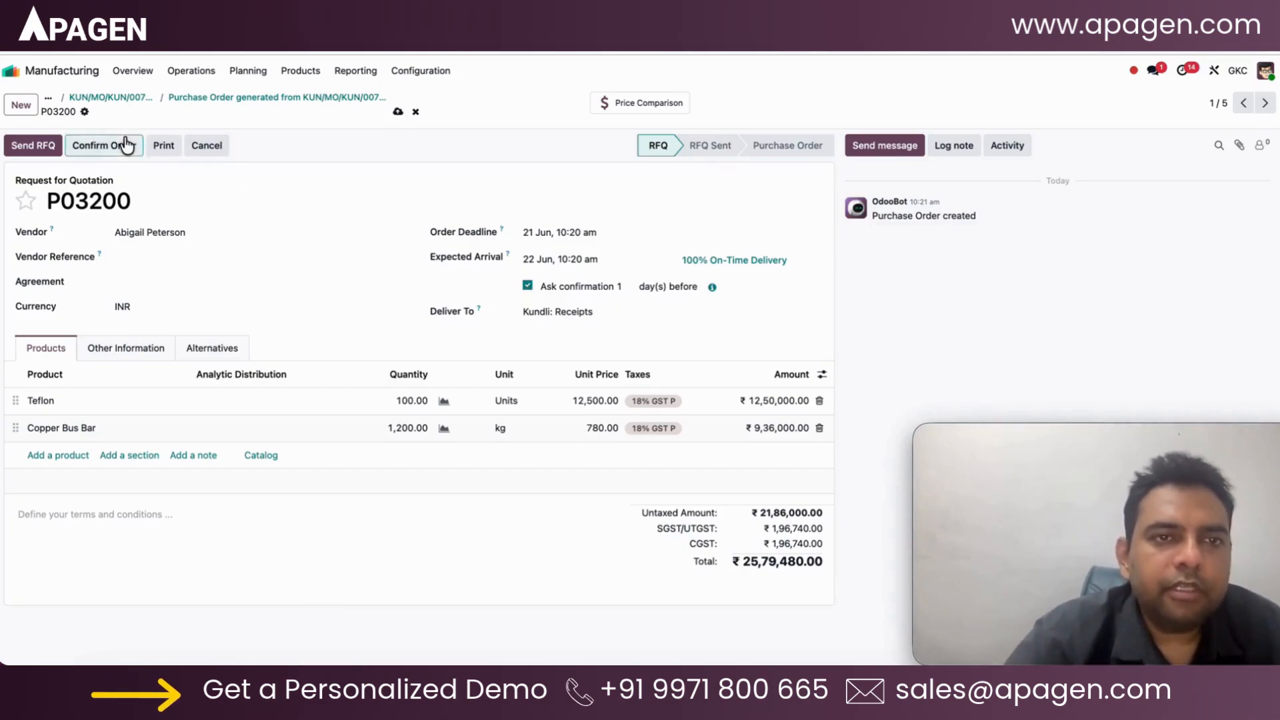
left_click(309, 99)
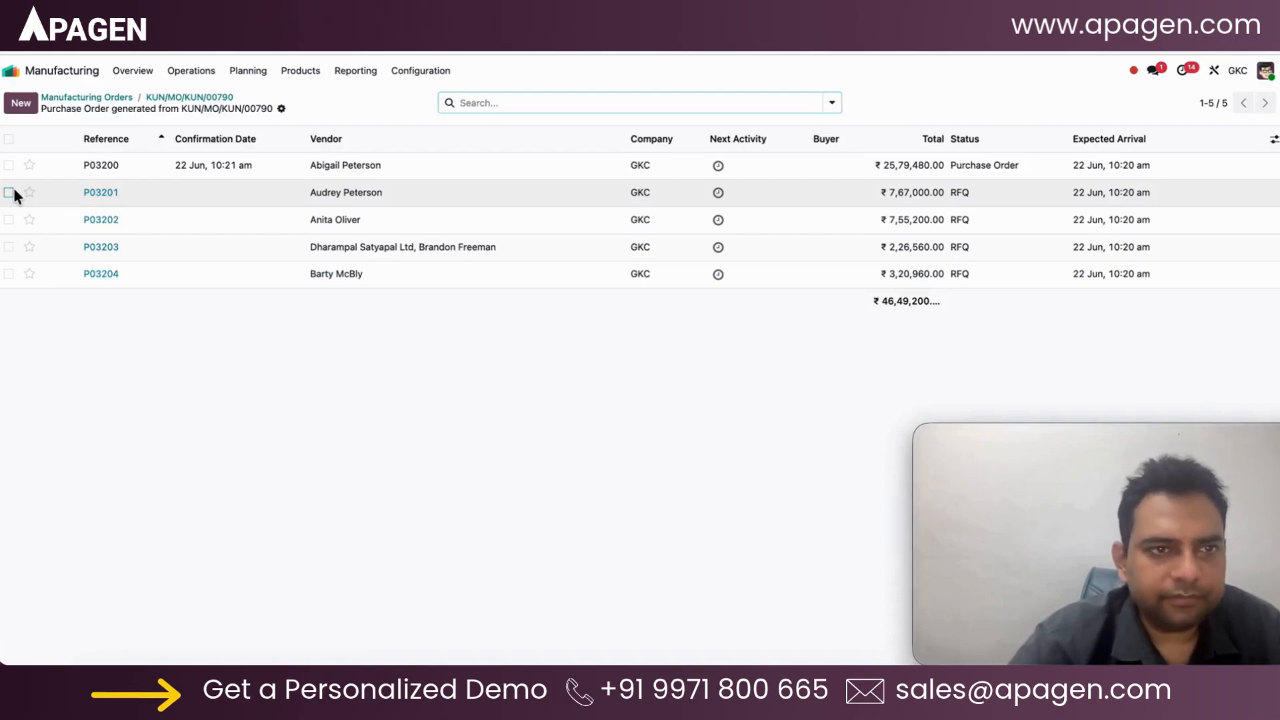
Confirm the MCCB 250A request for quotation and the one directly below it in the generated purchases list.
left_click(394, 194)
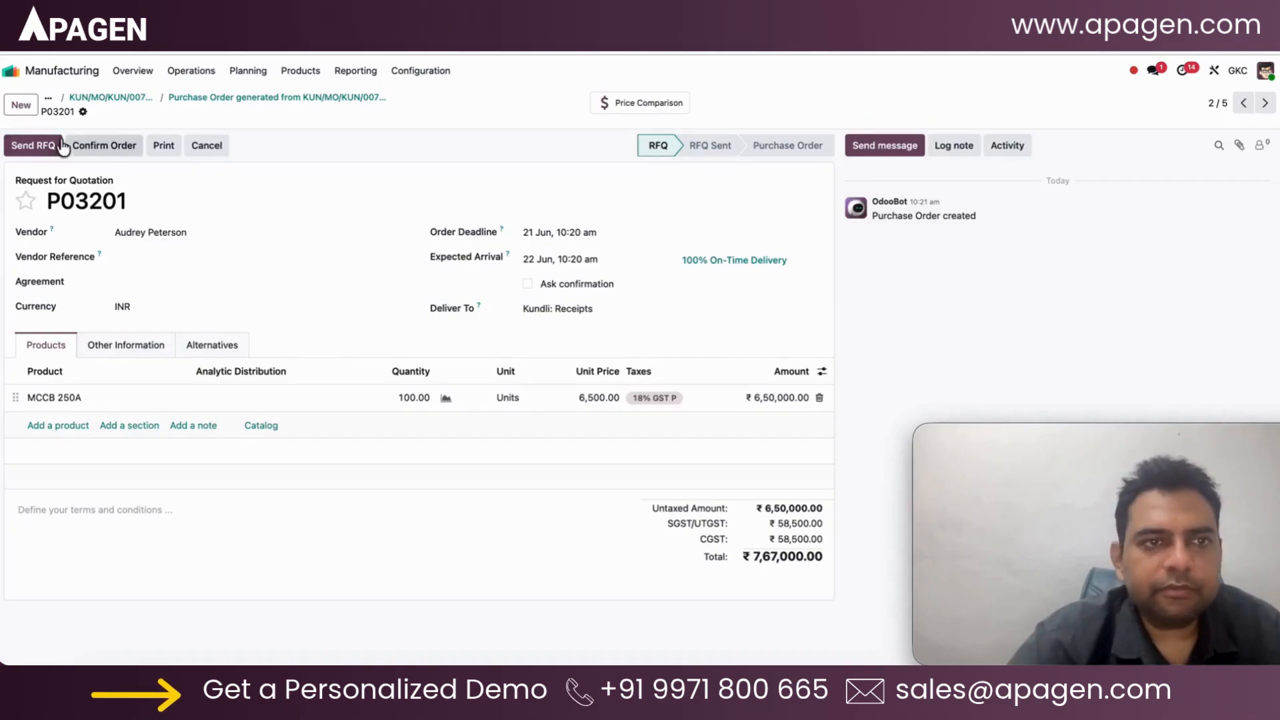
left_click(97, 147)
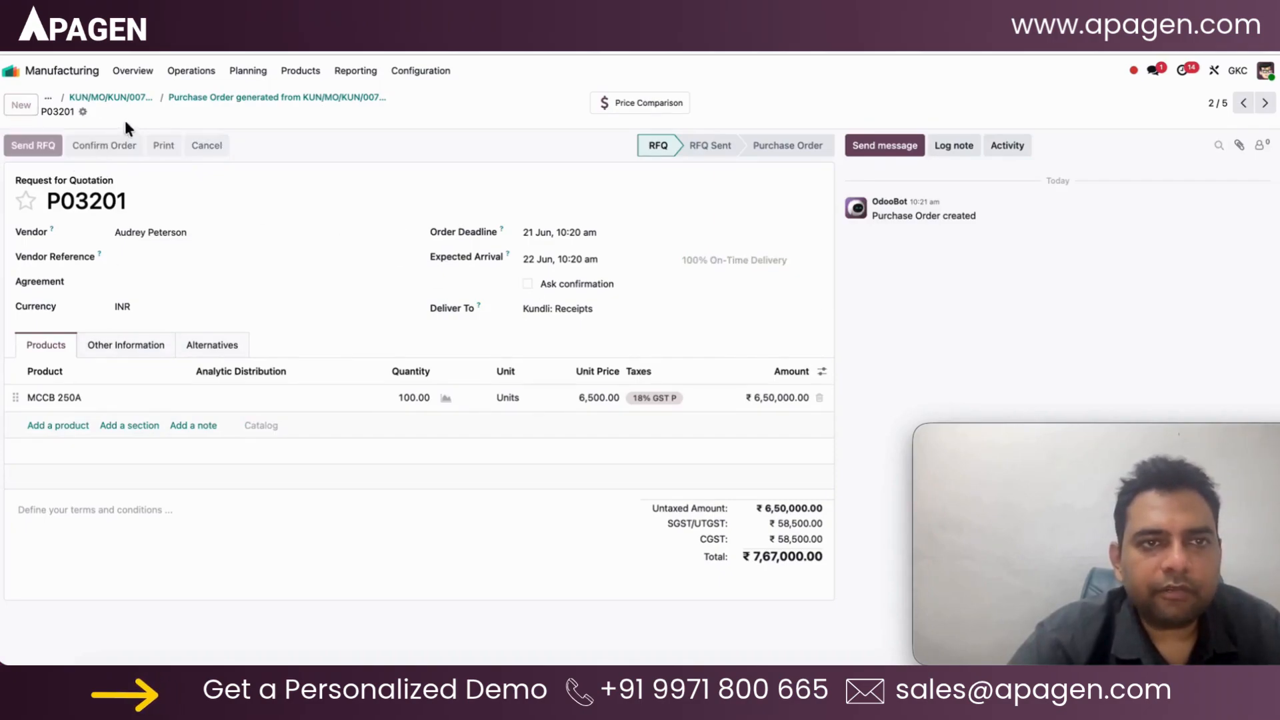
left_click(187, 98)
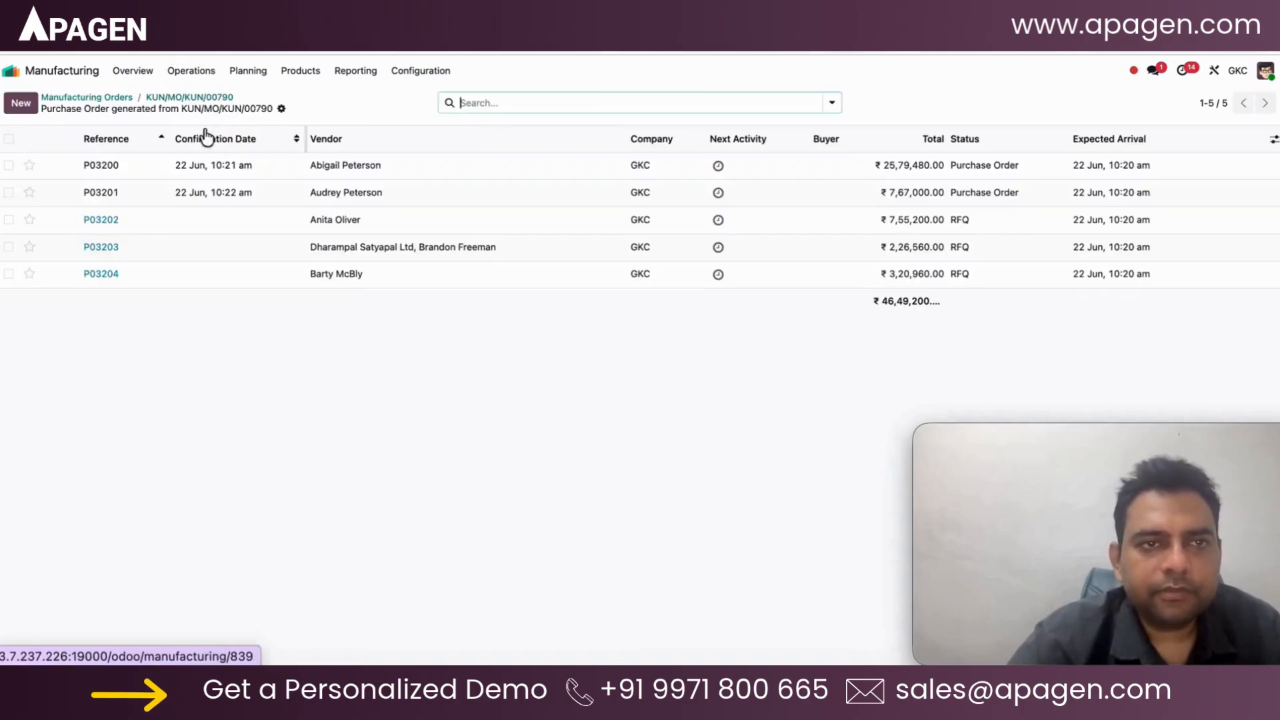
left_click(259, 225)
left_click(105, 145)
left_click(274, 100)
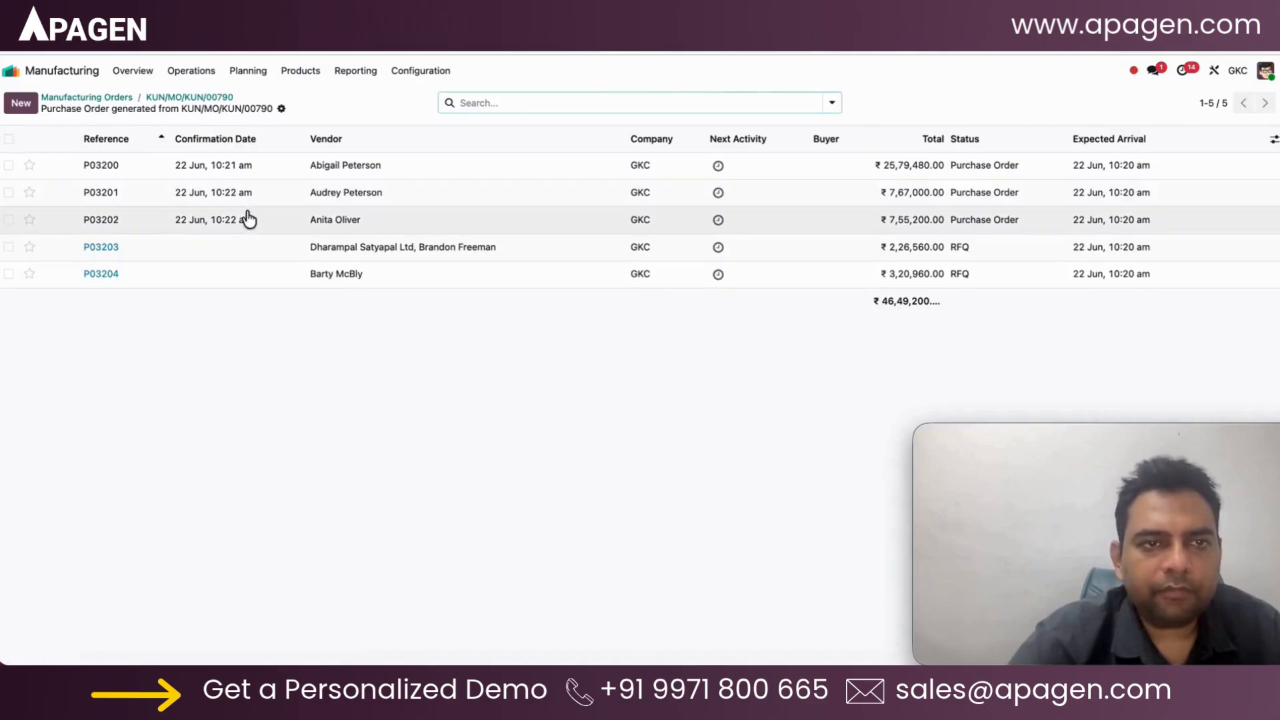
Confirm the remaining requests for quotation, for Control Relay and for Wiring Cable with Bolt.
left_click(244, 249)
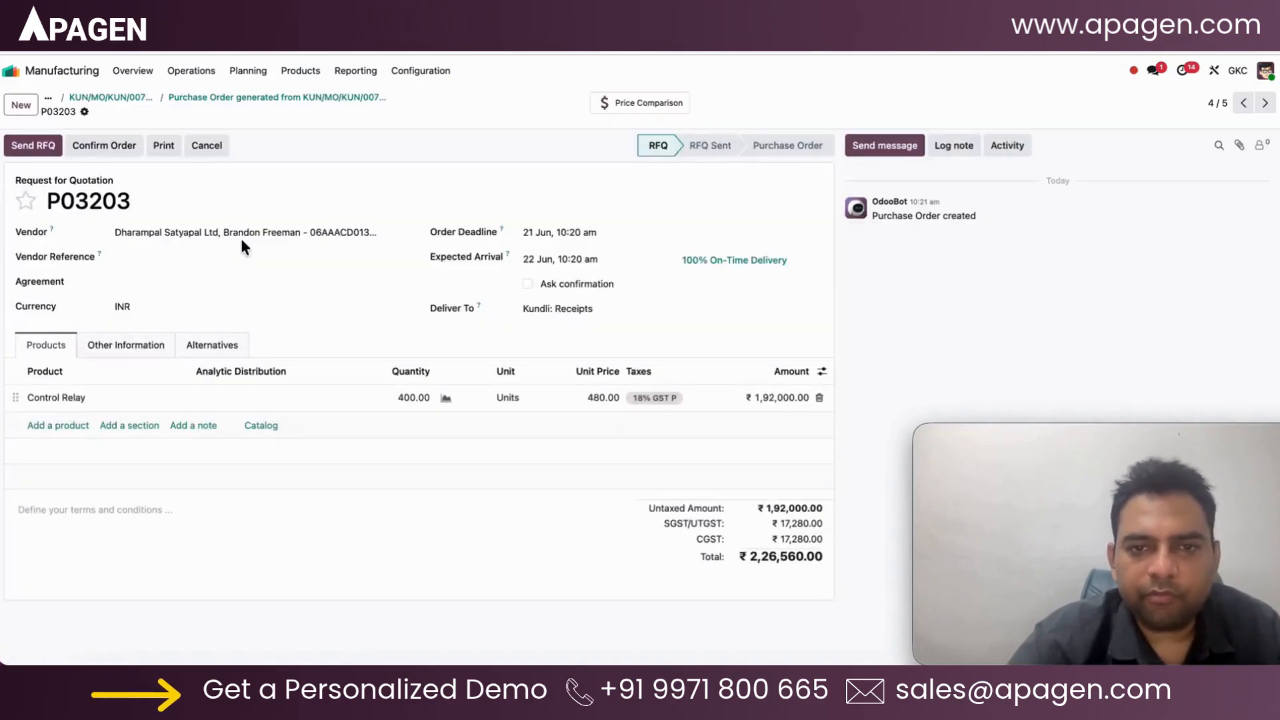
left_click(114, 147)
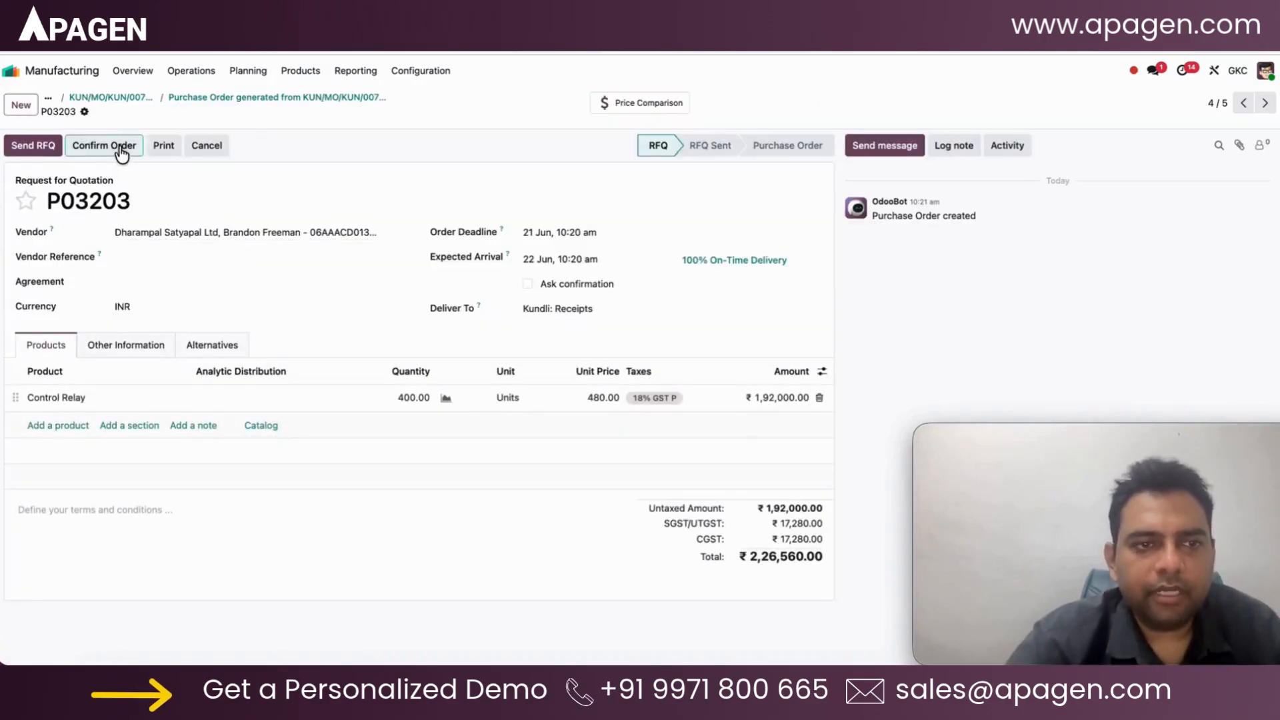
left_click(317, 99)
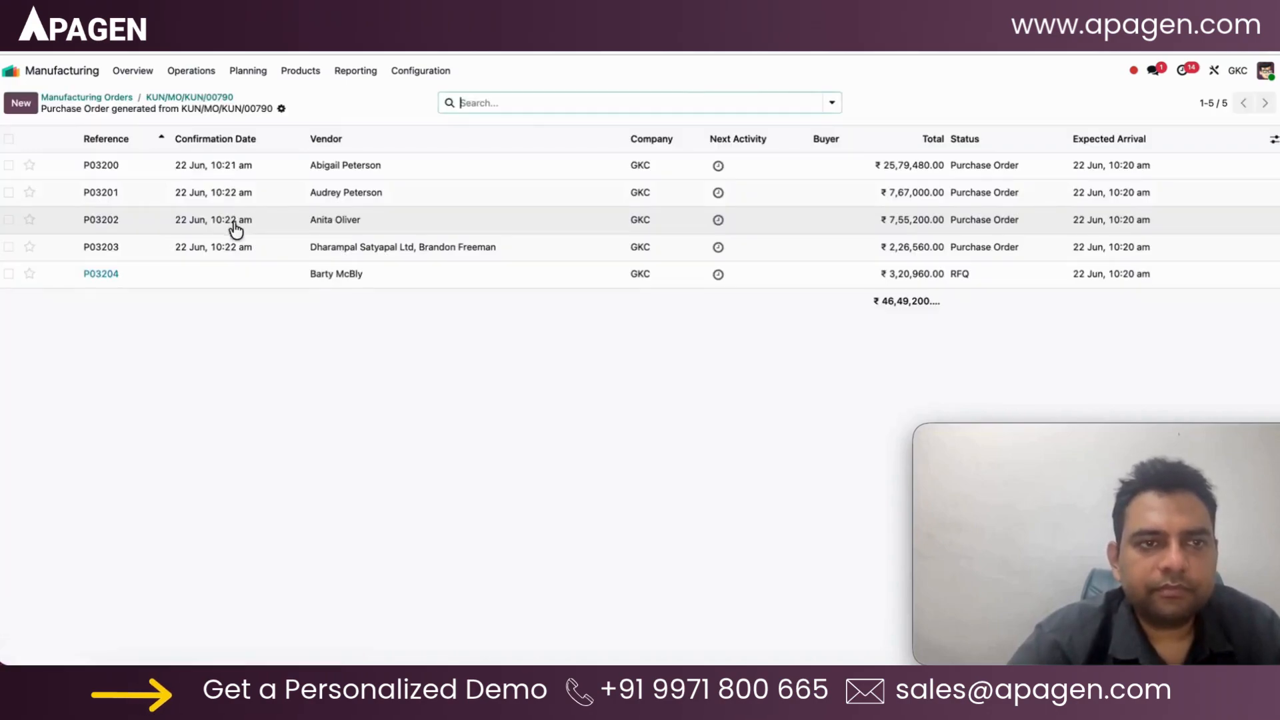
left_click(234, 274)
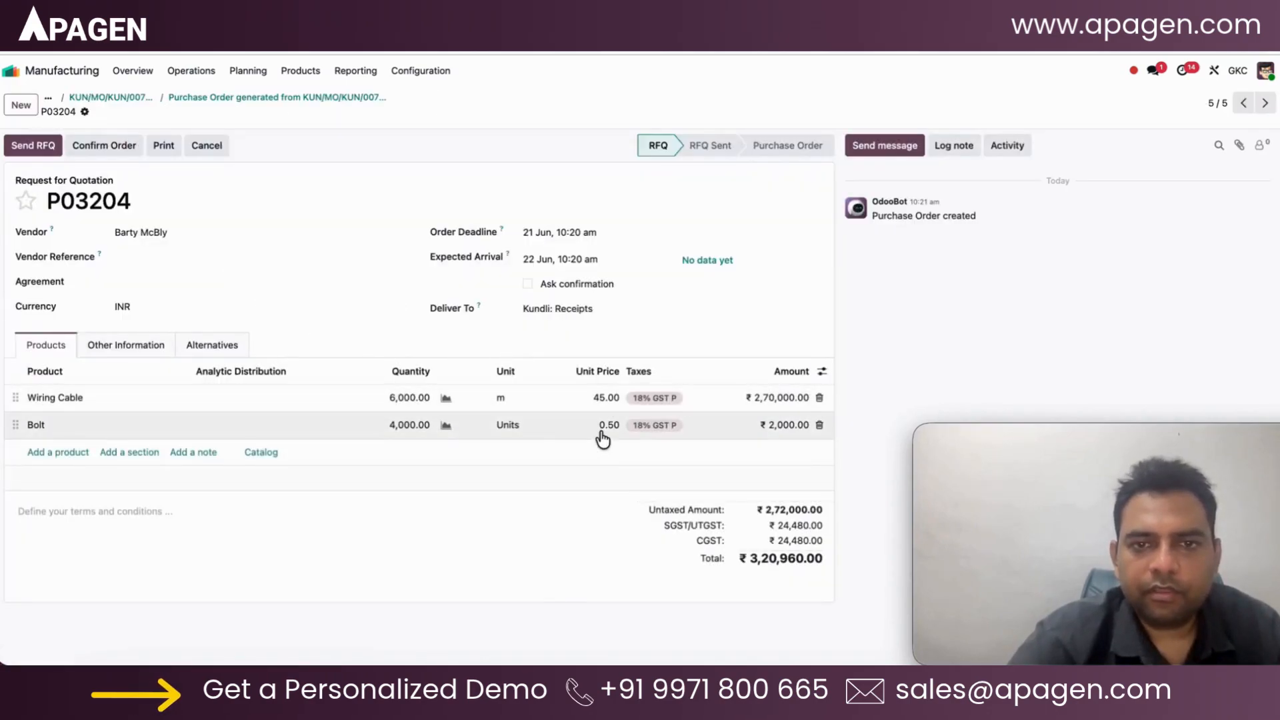
left_click(125, 145)
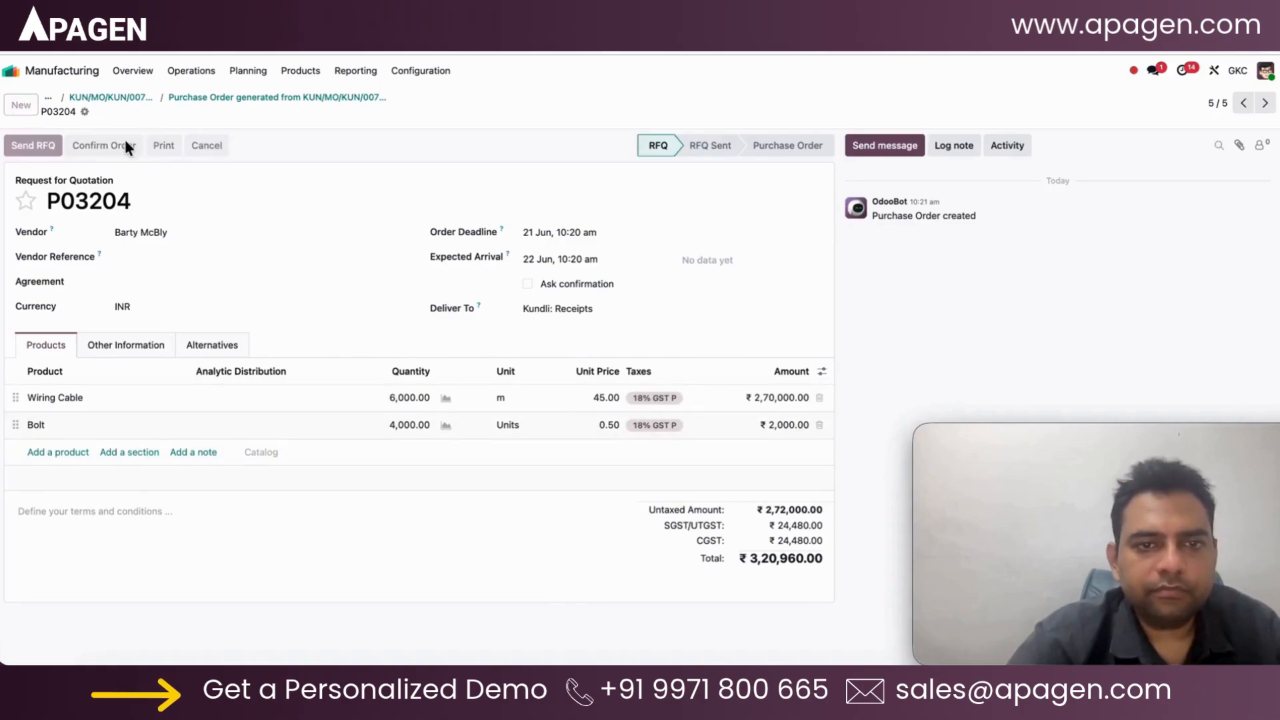
left_click(262, 101)
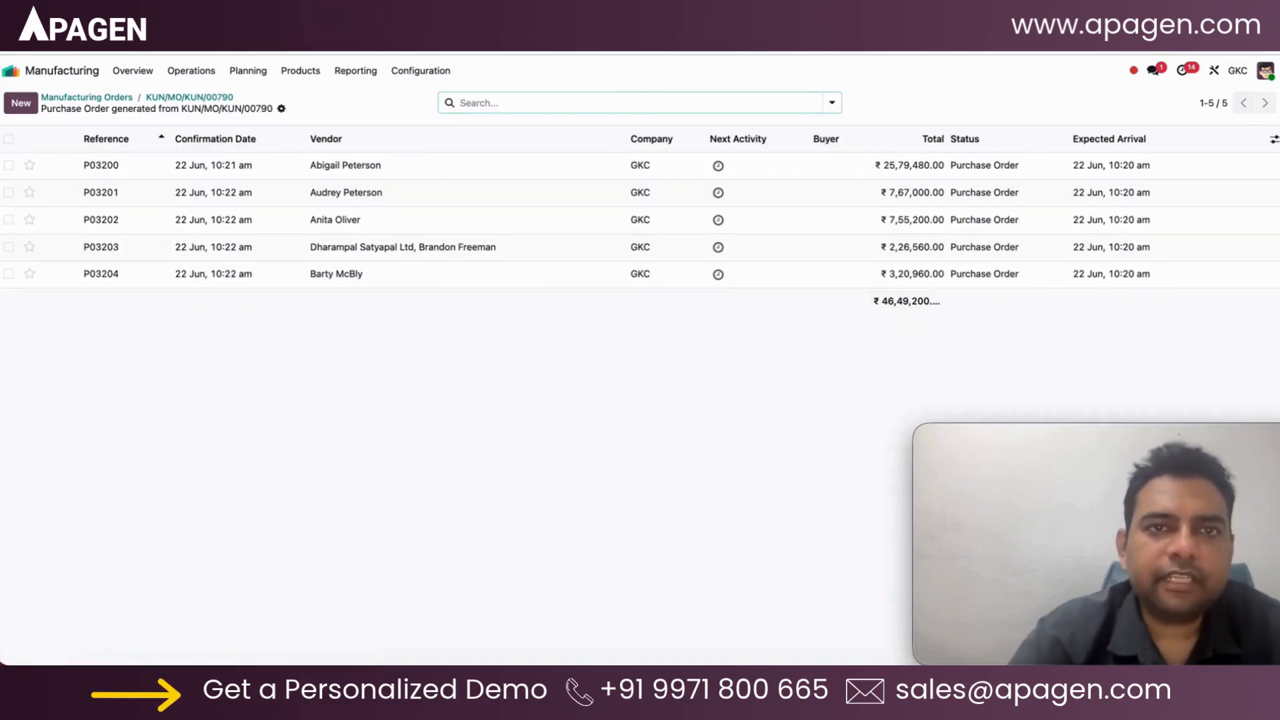
Switch to the Inventory app and list the Kundli receipts that are ready to receive.
left_click(190, 98)
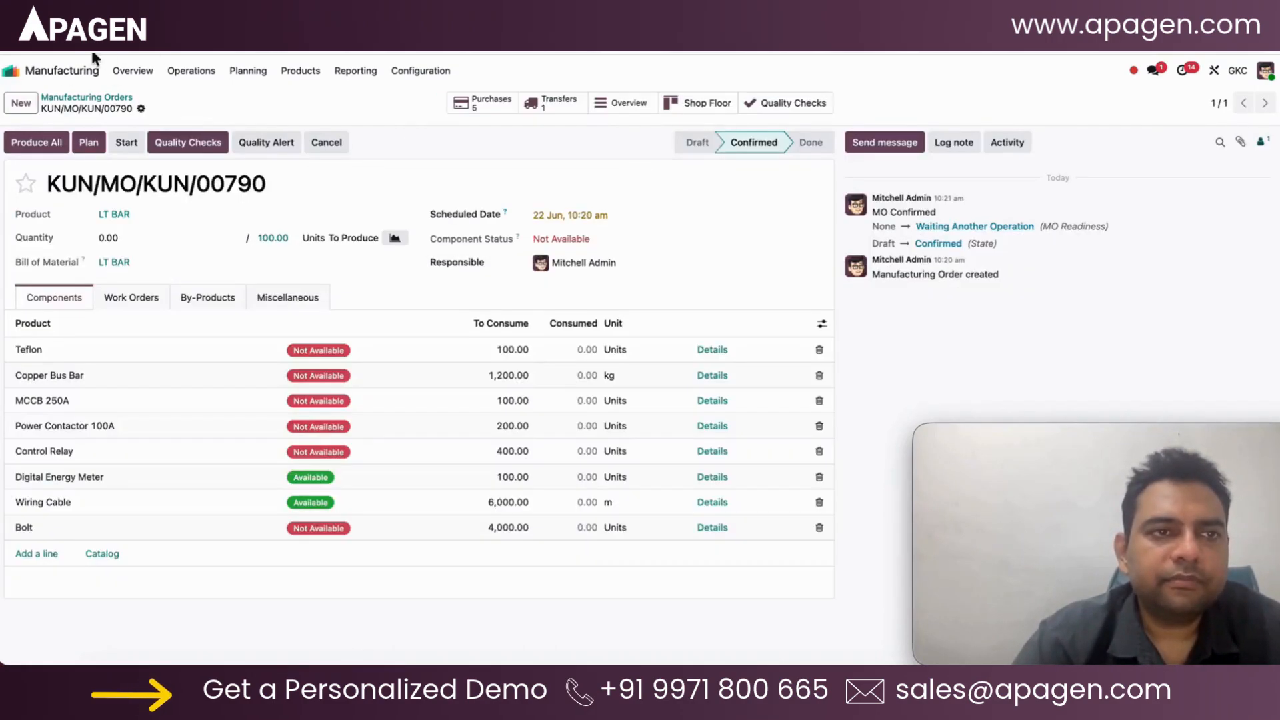
left_click(16, 81)
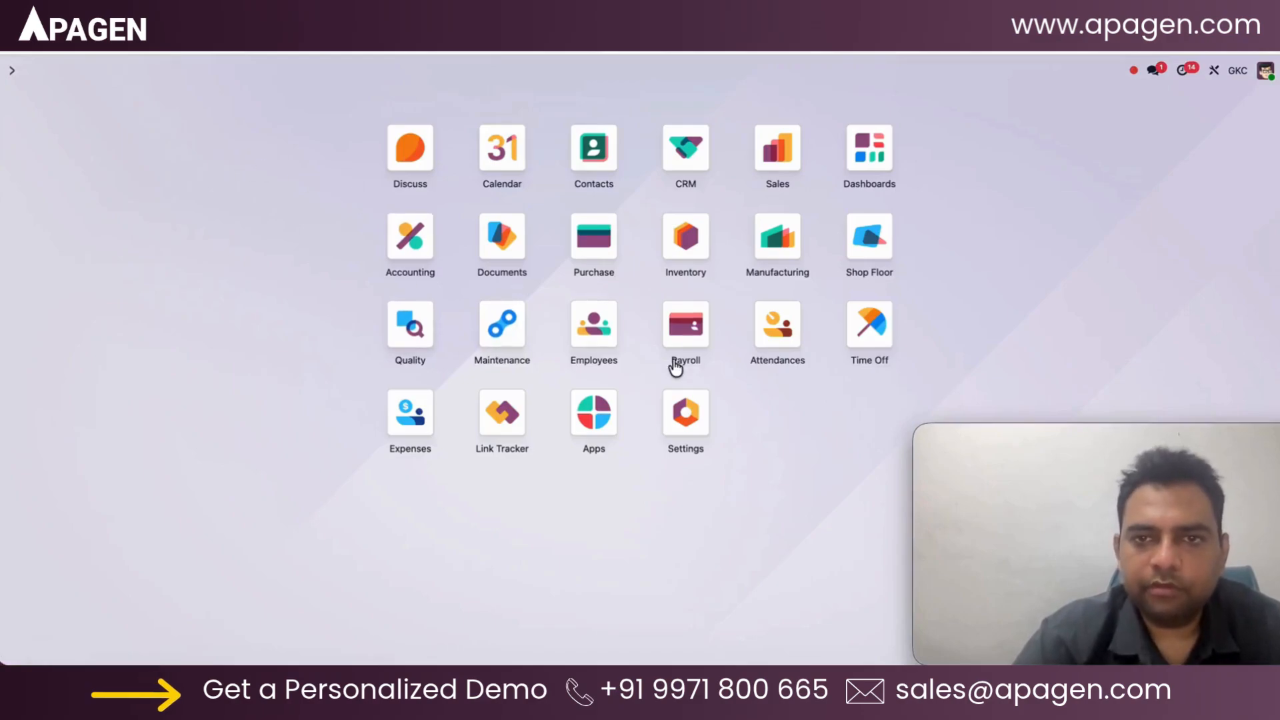
type("inv")
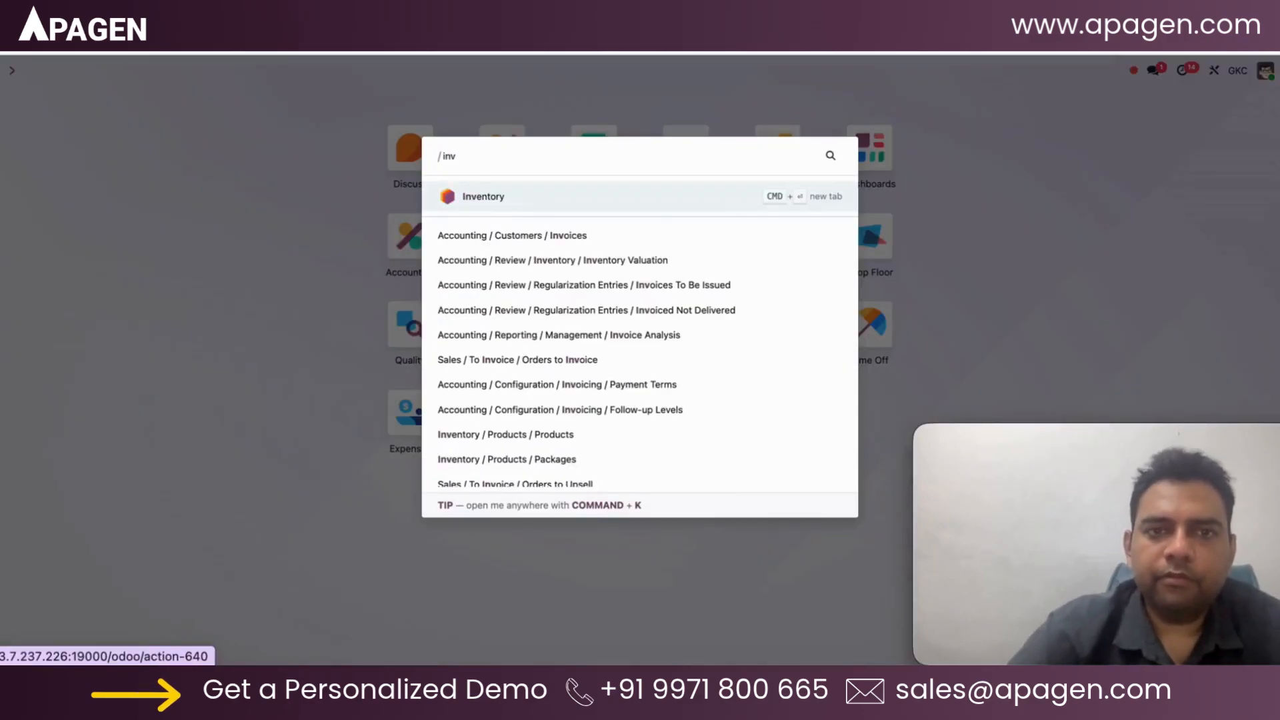
key("Return")
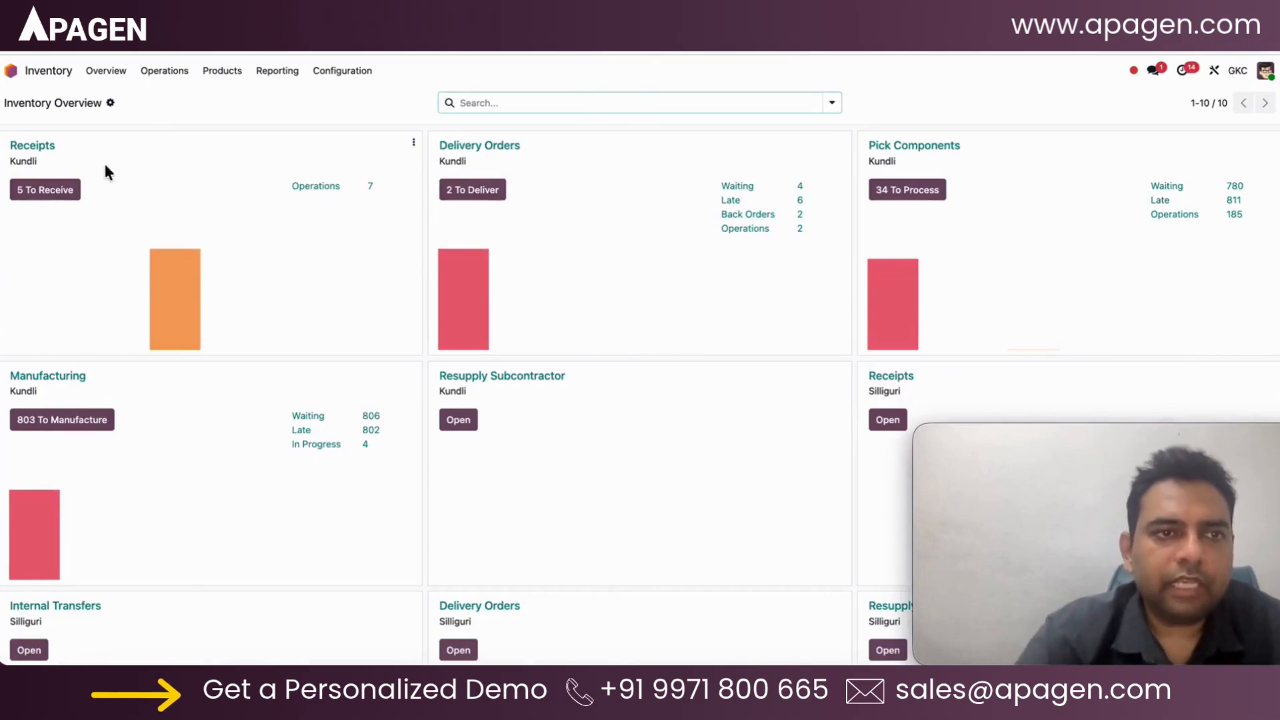
left_click(55, 195)
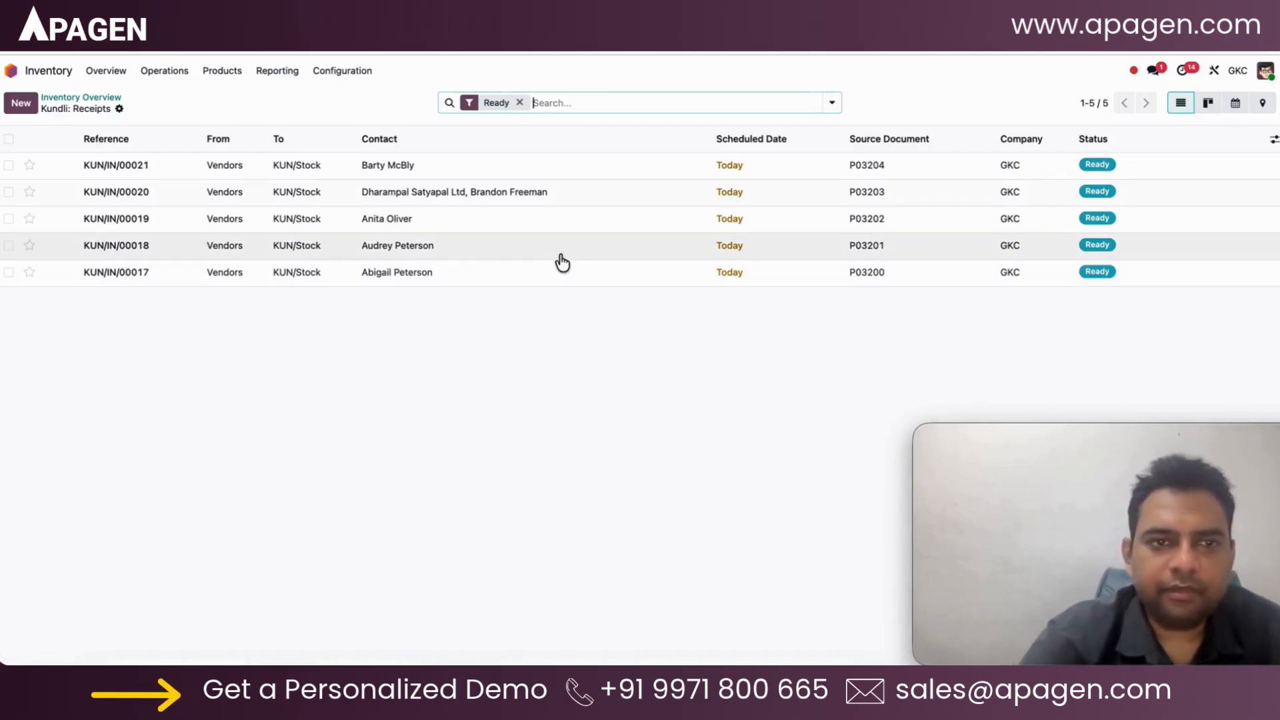
Check the Teflon and Copper Bus Bar receipt, and validate all five ready Kundli receipts together.
left_click(554, 267)
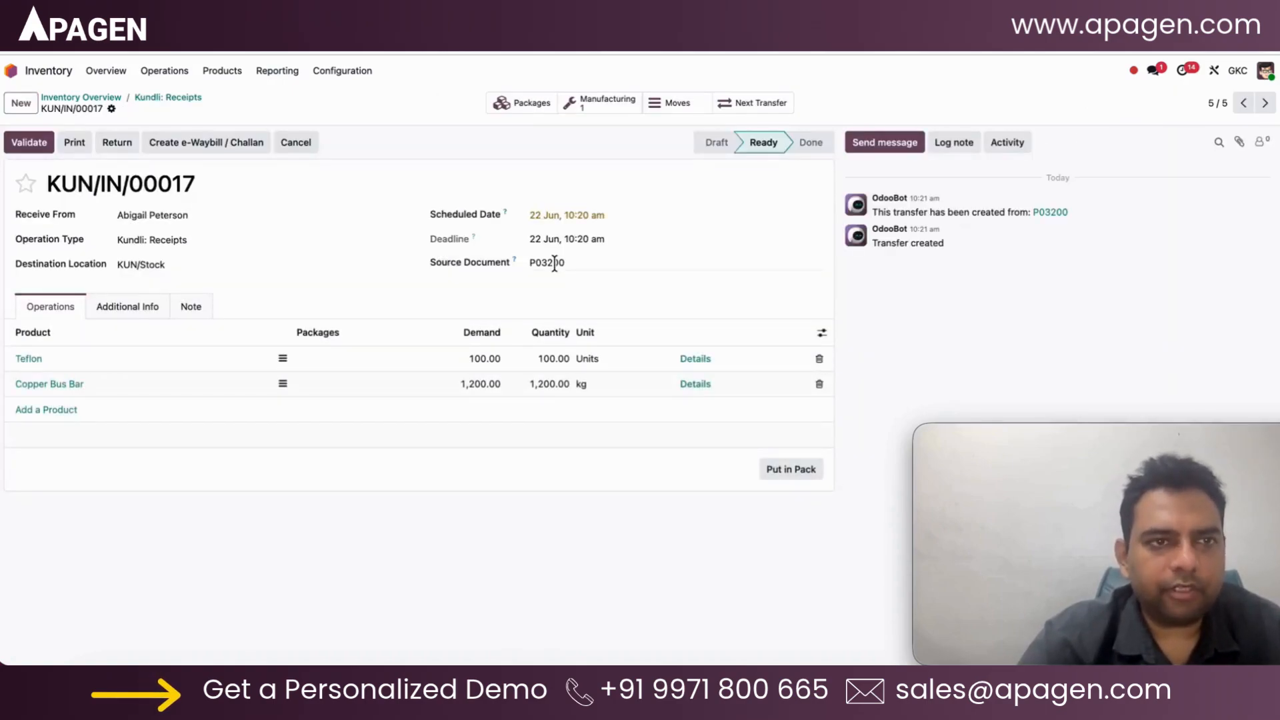
left_click(169, 105)
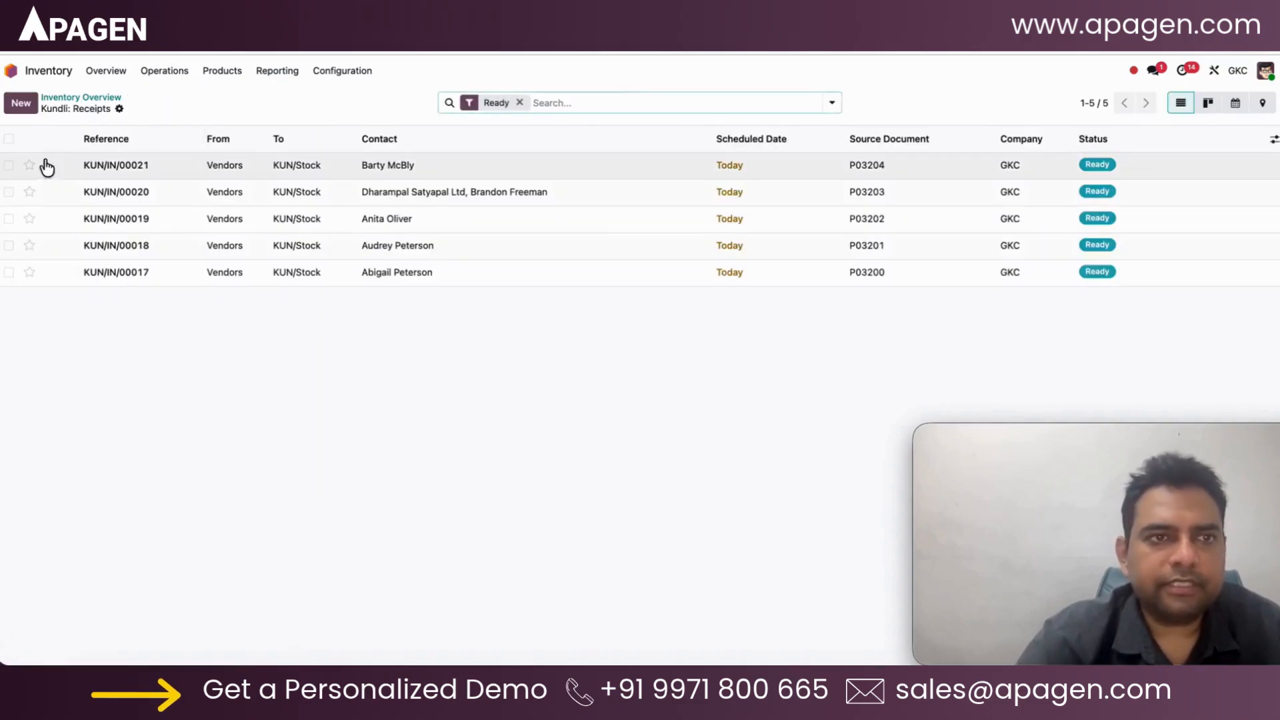
left_click(9, 139)
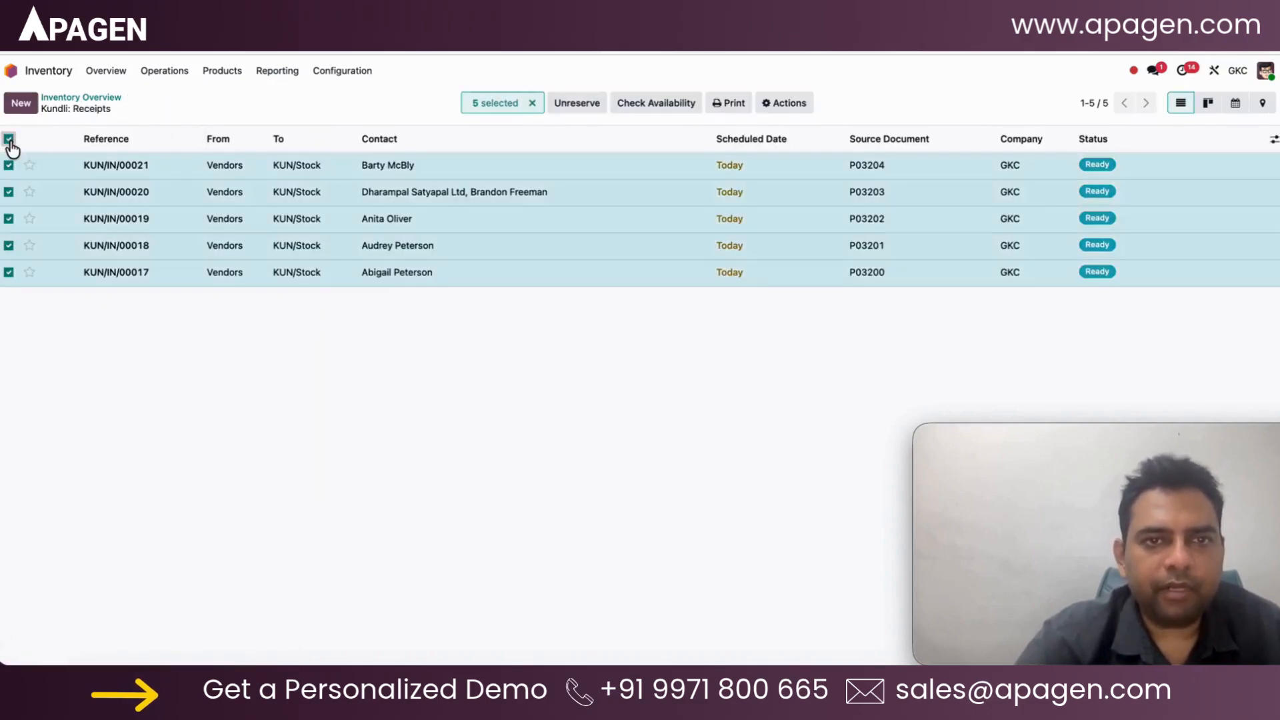
left_click(789, 105)
left_click(795, 236)
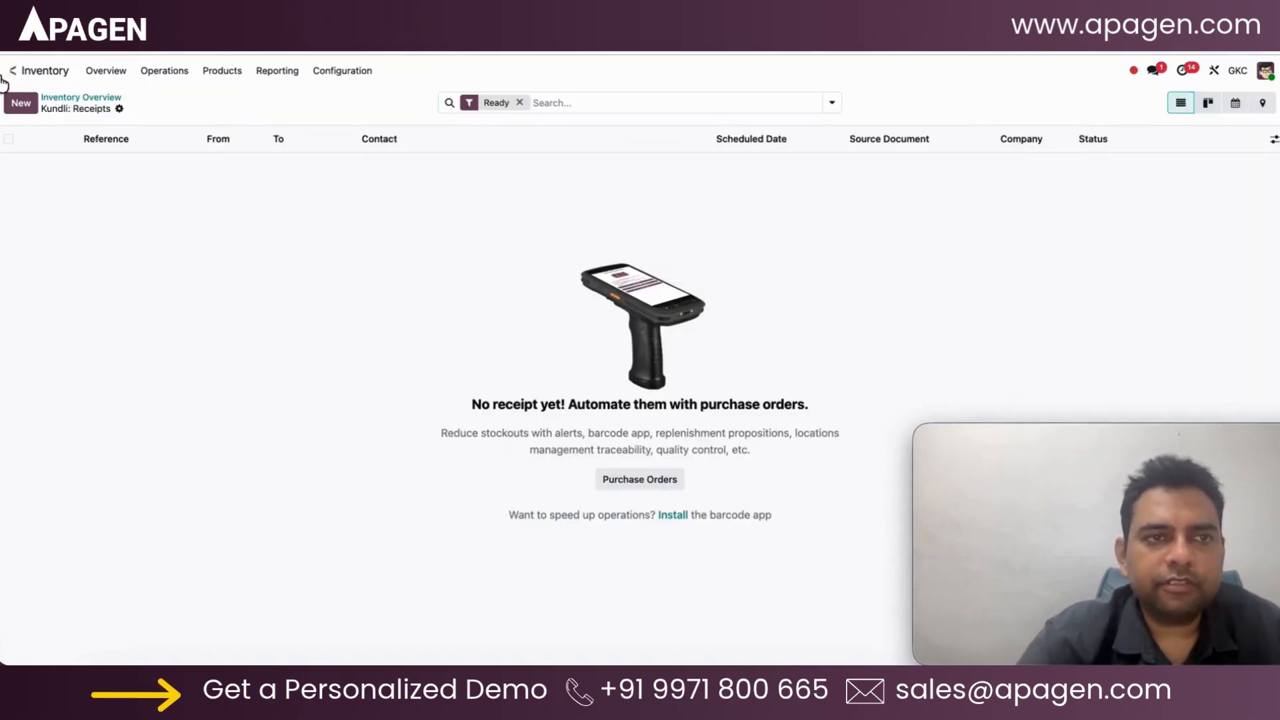
Switch to the Purchase app and open the confirmed purchase order for Teflon and Copper Bus Bar.
left_click(10, 70)
left_click(610, 237)
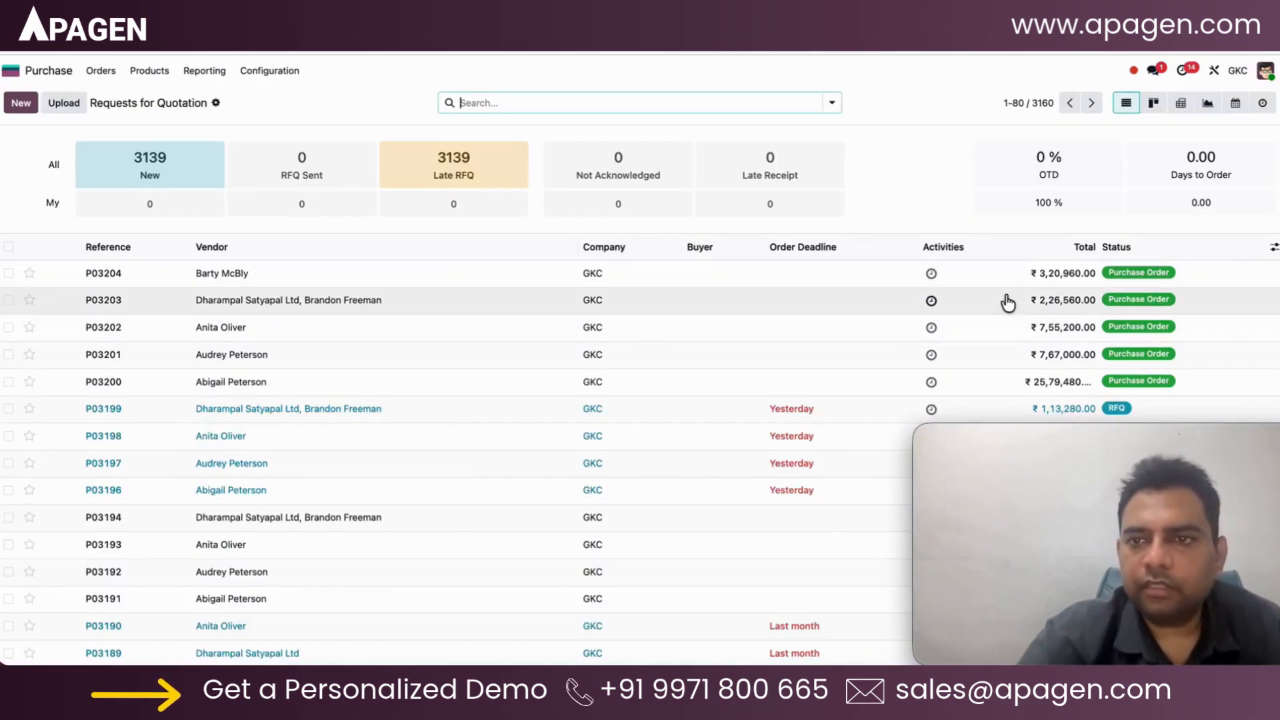
left_click(430, 382)
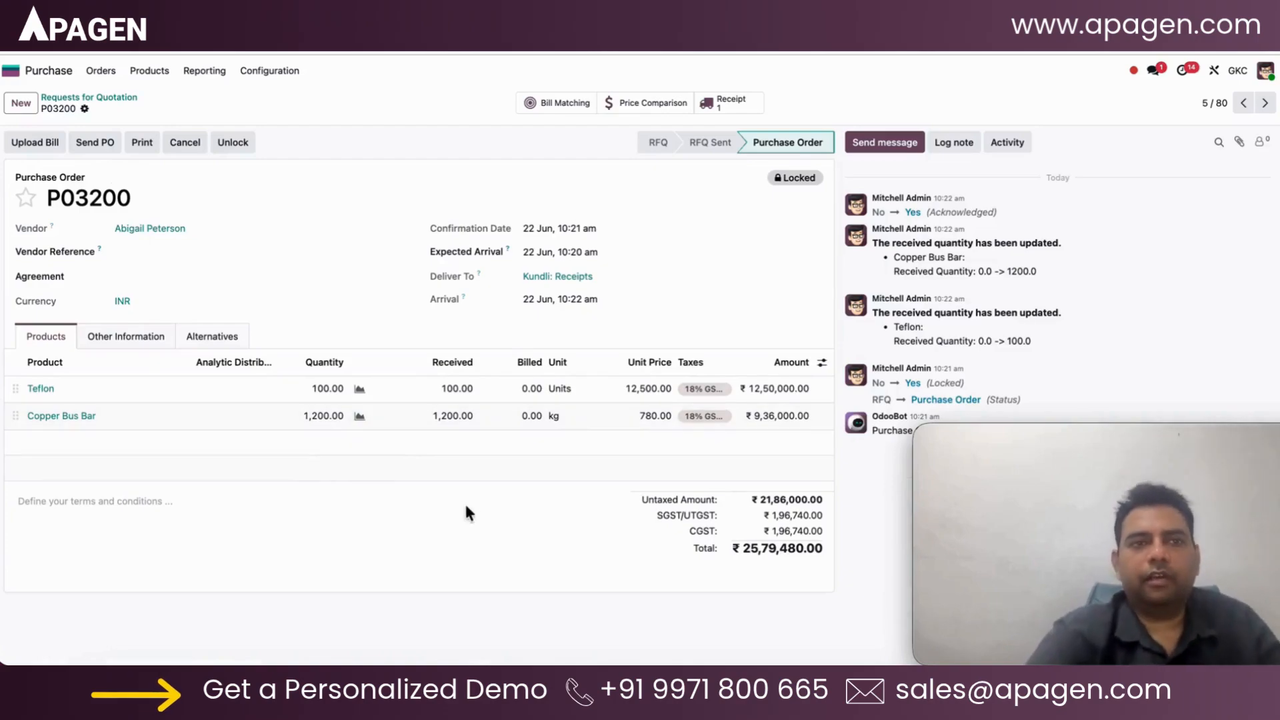
Upload a.pdf from the Documents folder as the vendor bill for the Teflon and Copper Bus Bar purchase order.
left_click(39, 142)
scroll(323, 348, "down", 10)
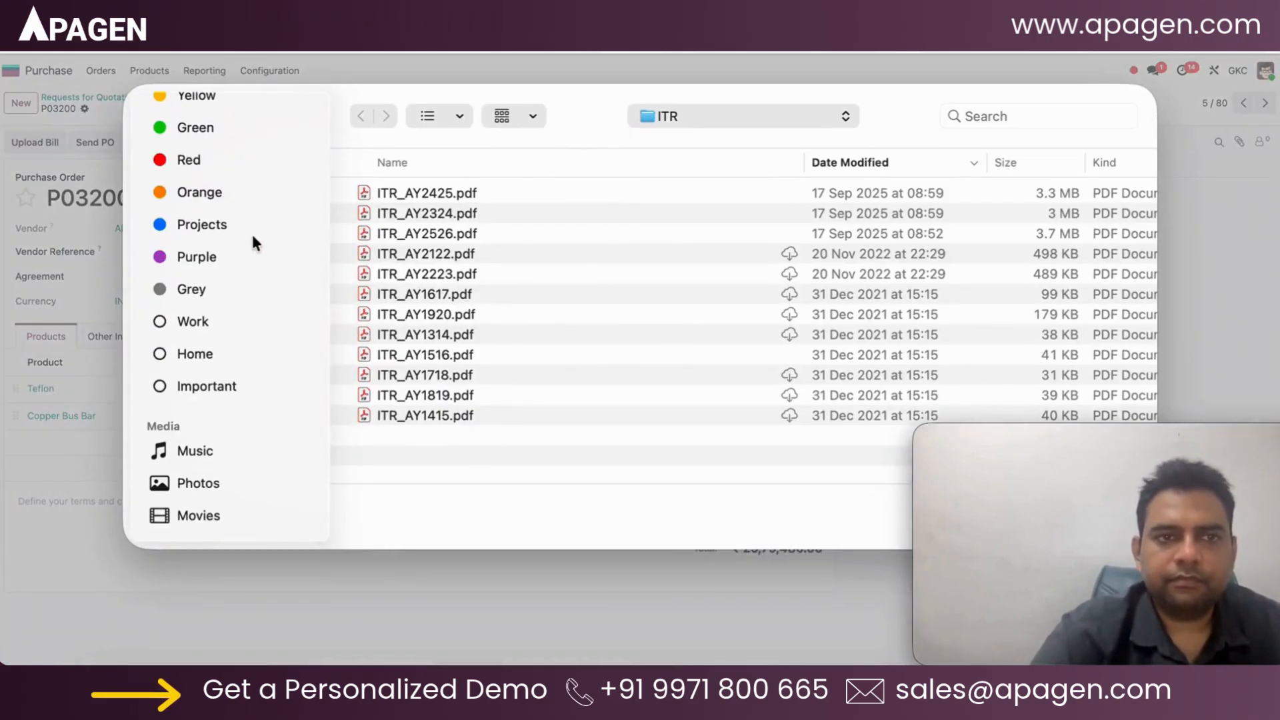
scroll(254, 243, "up", 10)
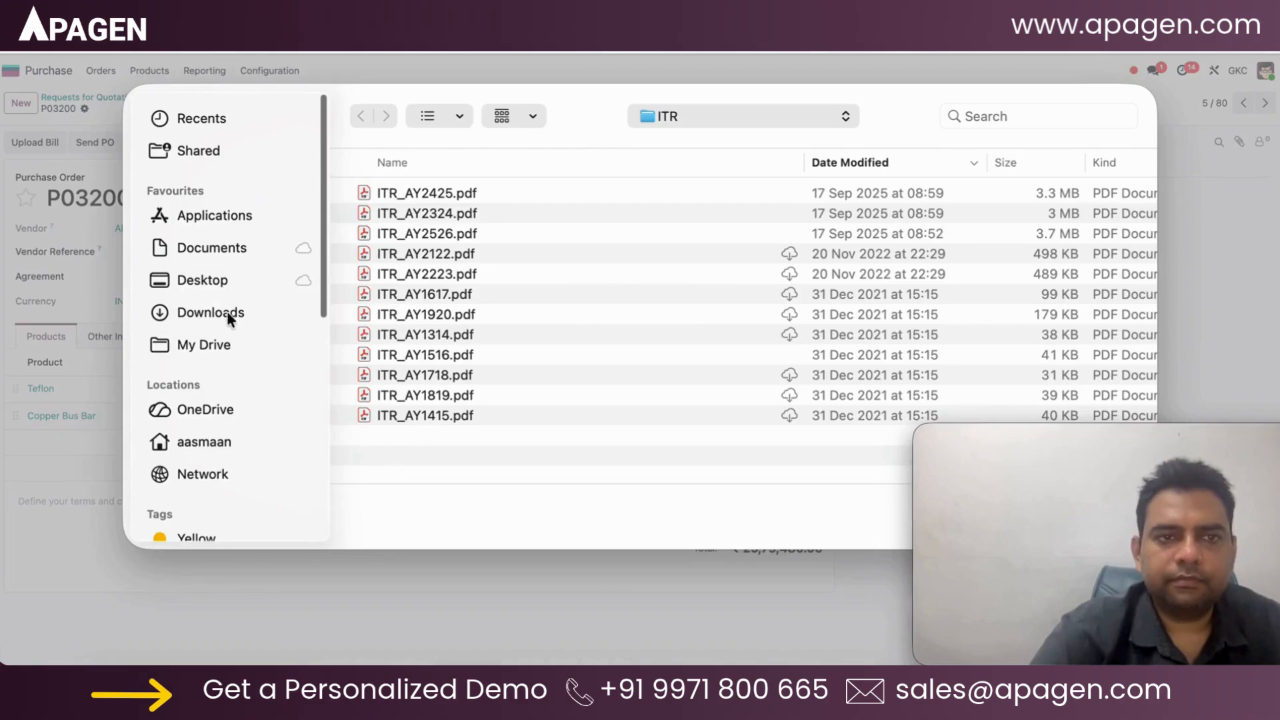
left_click(222, 249)
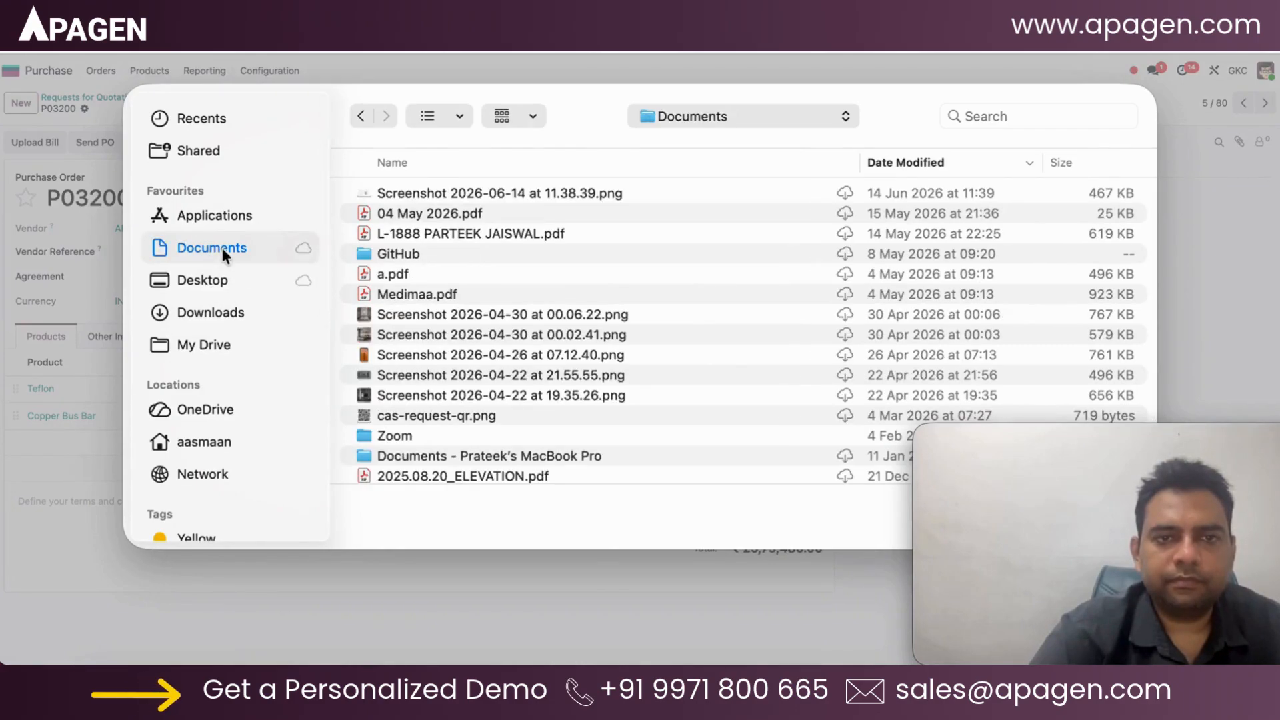
double_click(411, 271)
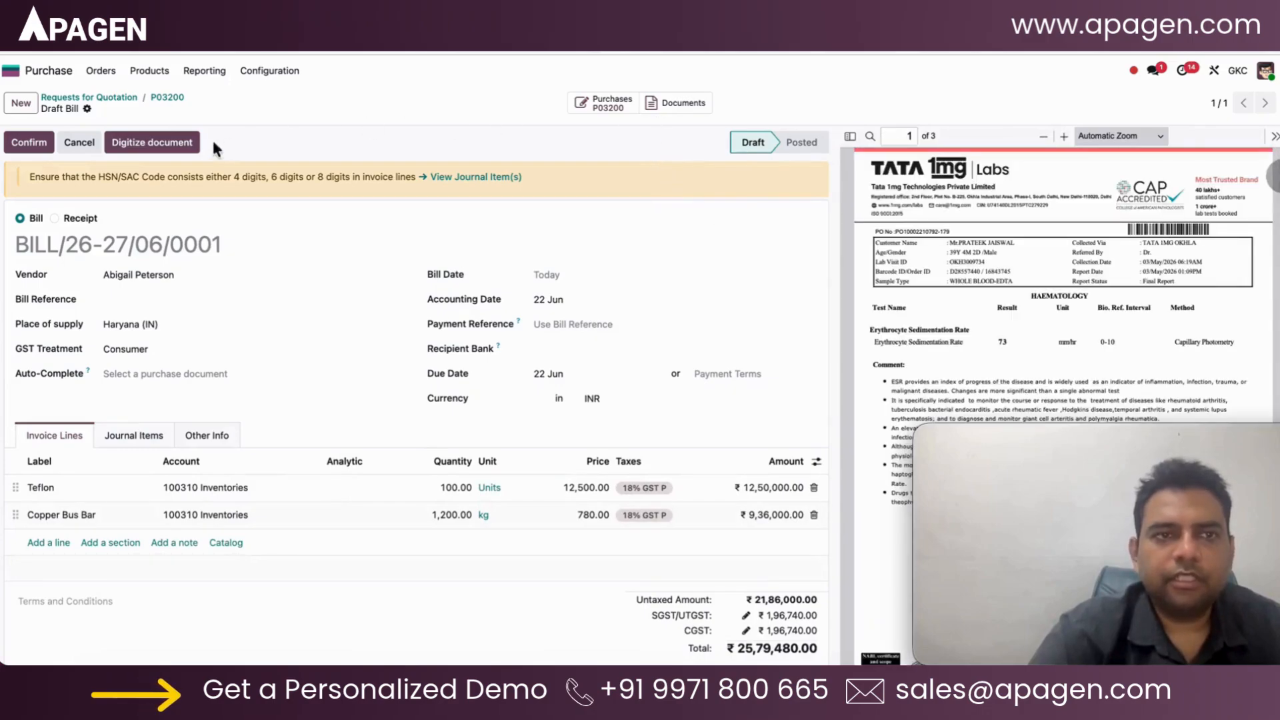
Set the bill date of the Teflon and Copper Bus Bar vendor bill to 22 June 2026 and confirm the bill.
left_click(575, 277)
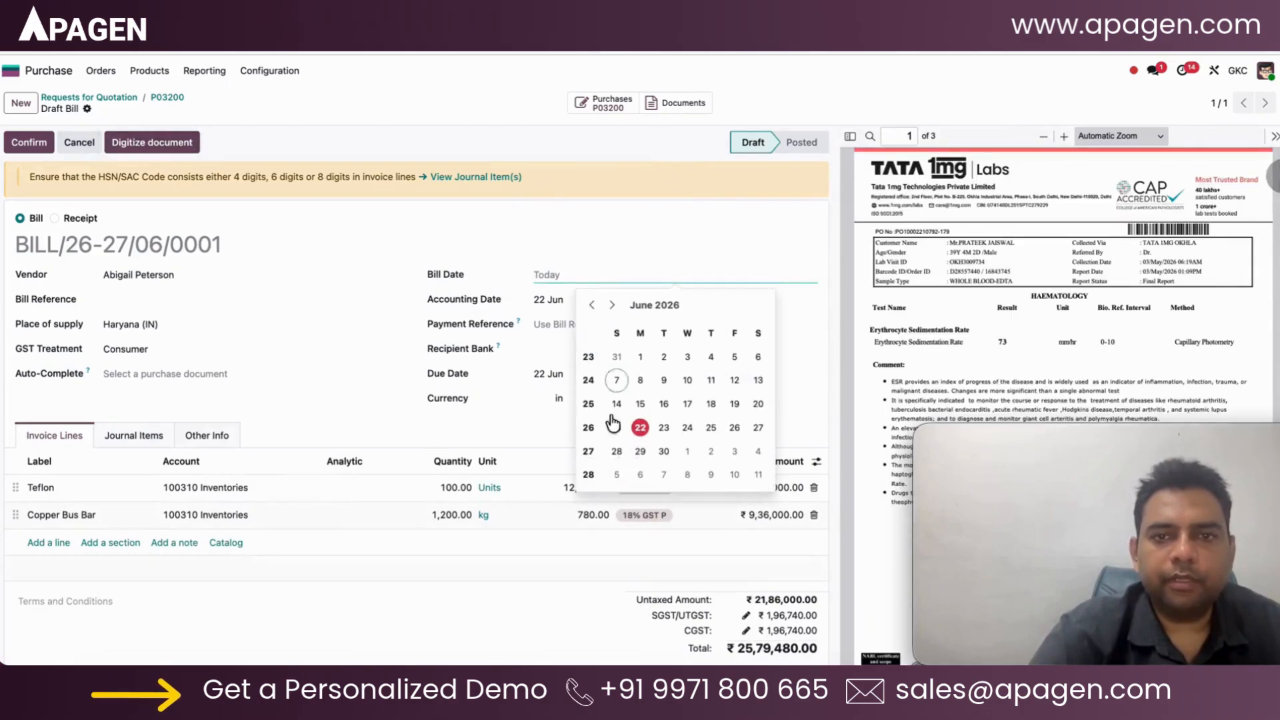
left_click(639, 427)
left_click(39, 143)
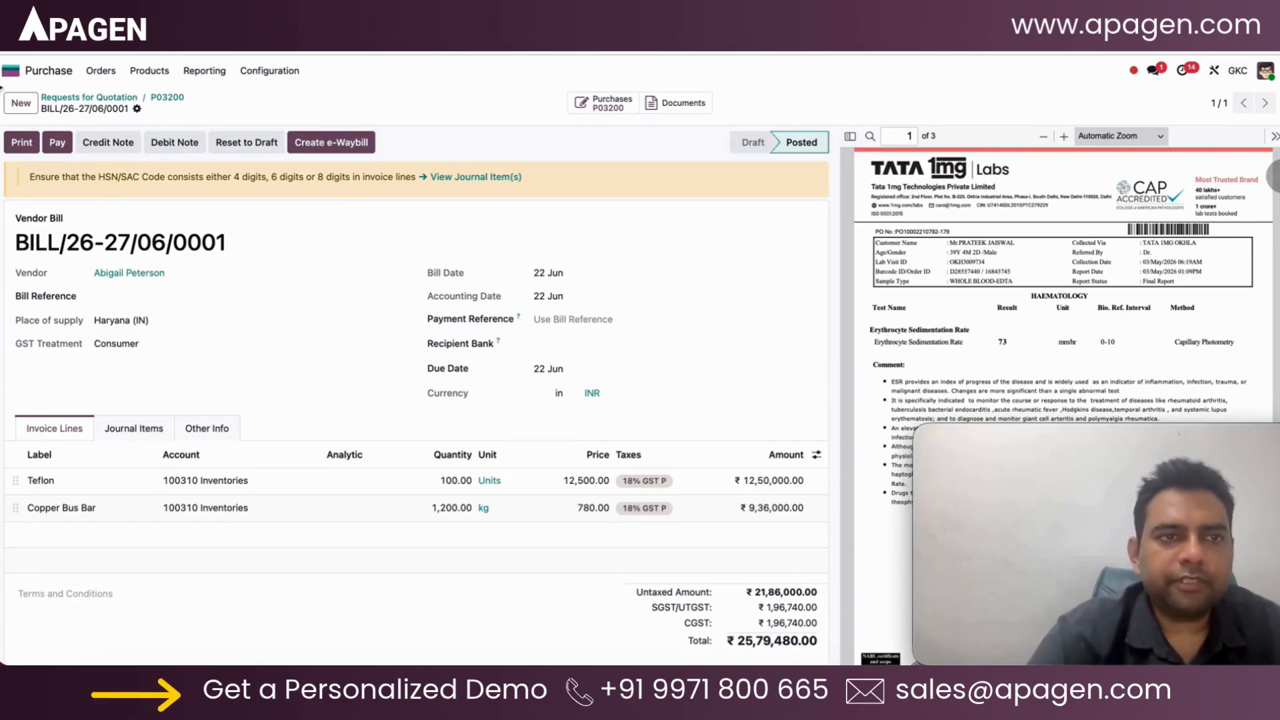
Switch to the Manufacturing app, sort the manufacturing orders by latest start, and open the confirmed LT BAR order for 100 units.
left_click(11, 71)
left_click(792, 251)
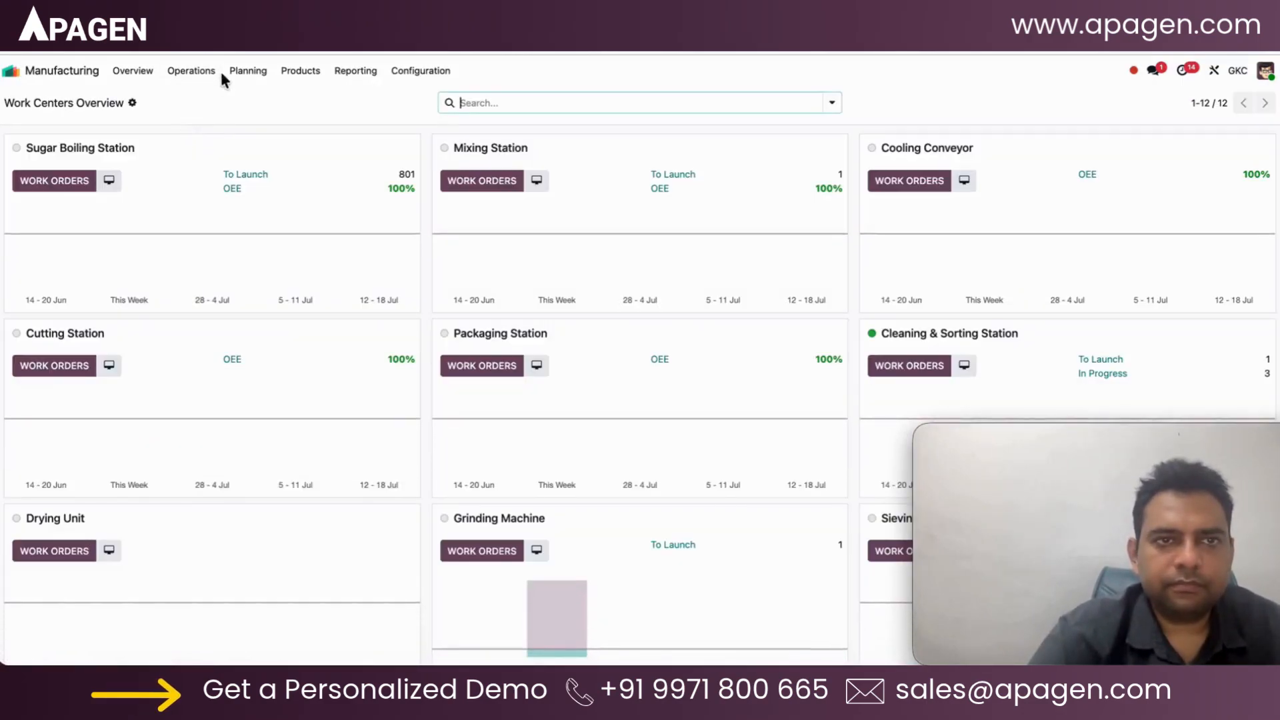
left_click(199, 73)
left_click(196, 94)
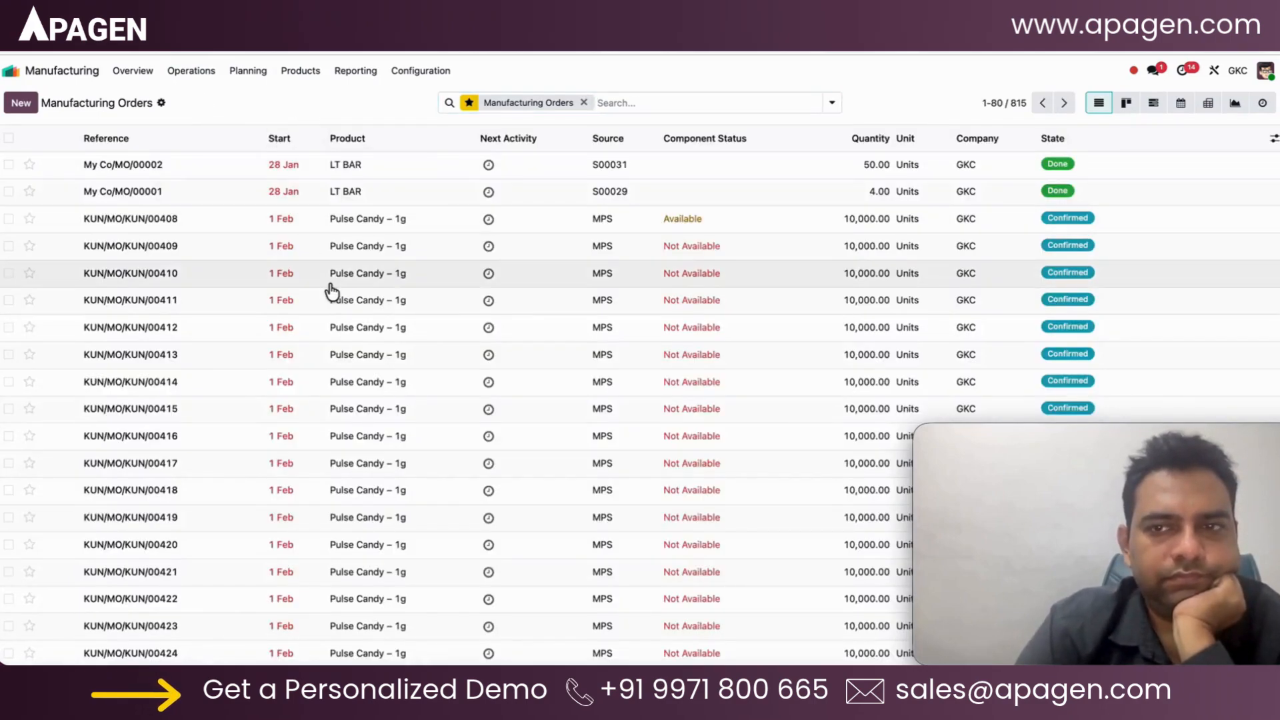
left_click(275, 141)
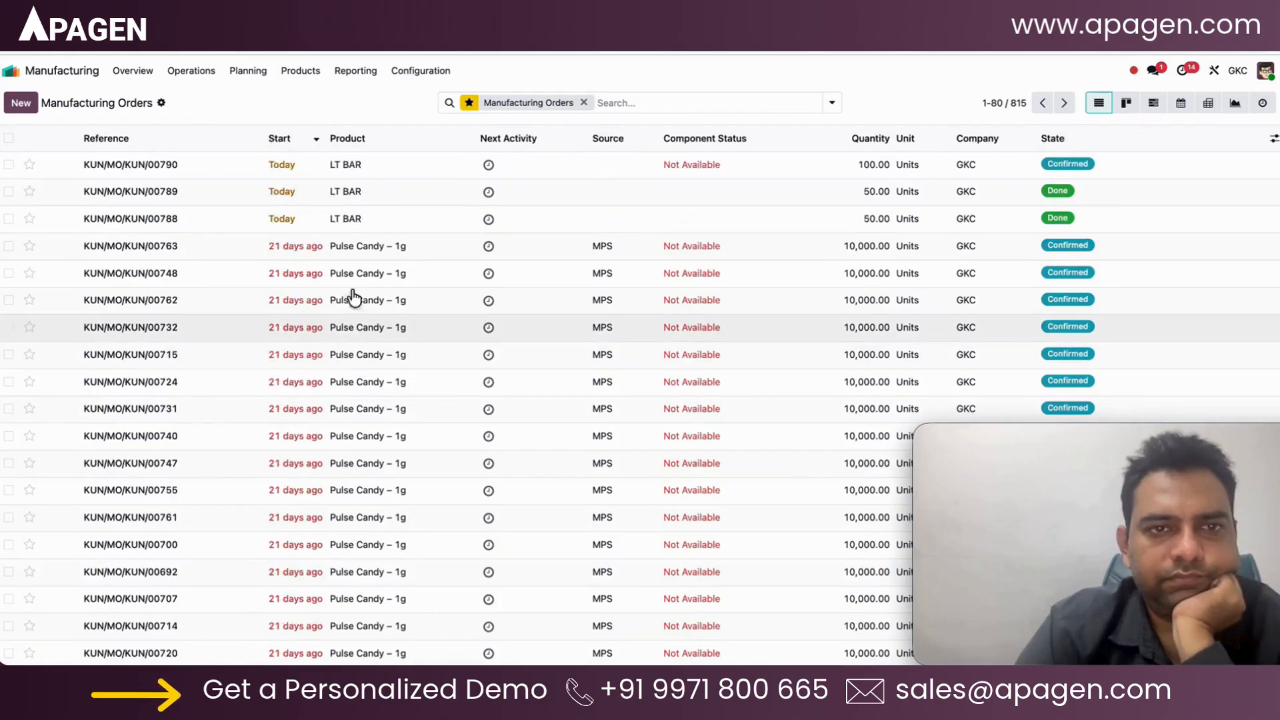
left_click(356, 175)
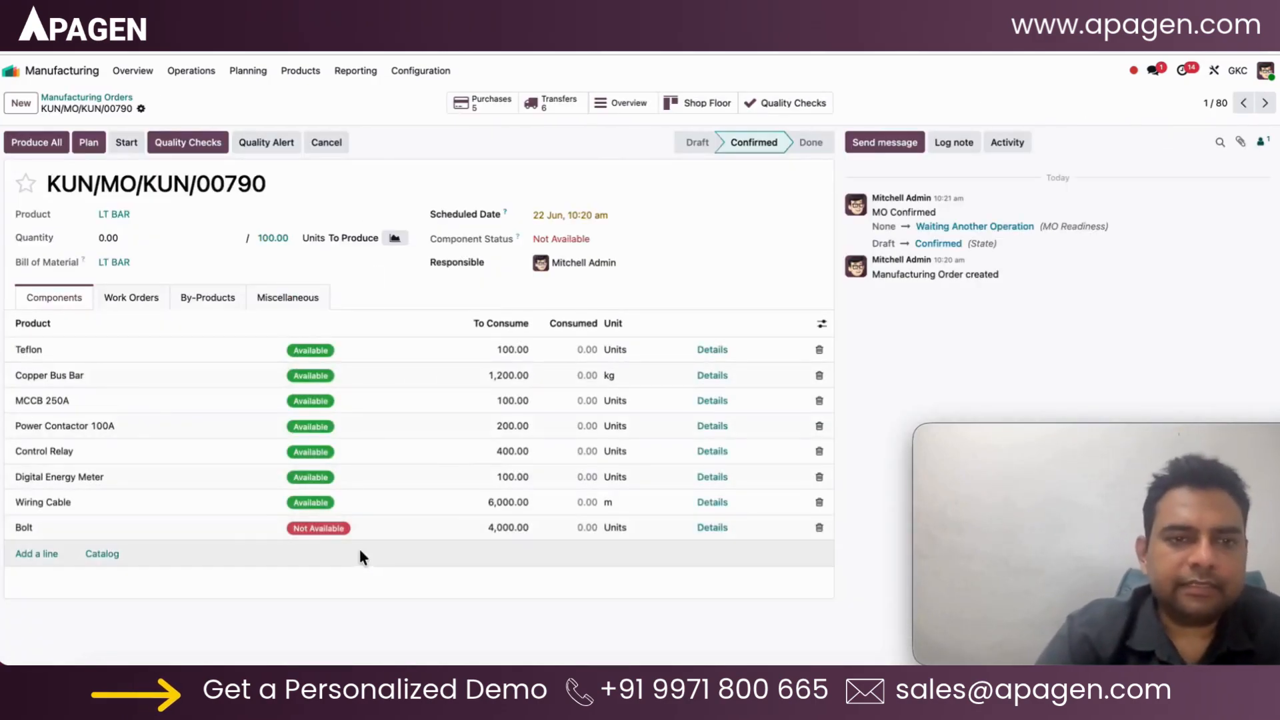
Check the Bolt component's availability and review the purchase orders generated from the LT BAR manufacturing order.
left_click(291, 532)
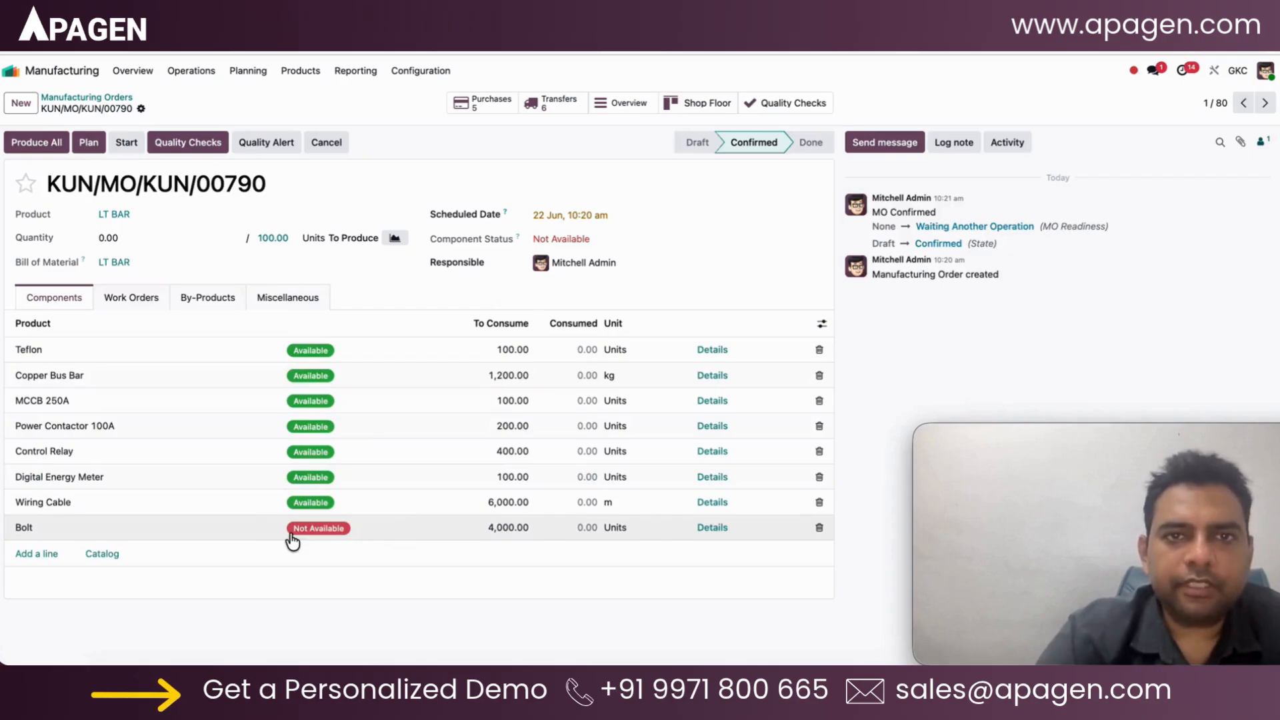
left_click(511, 93)
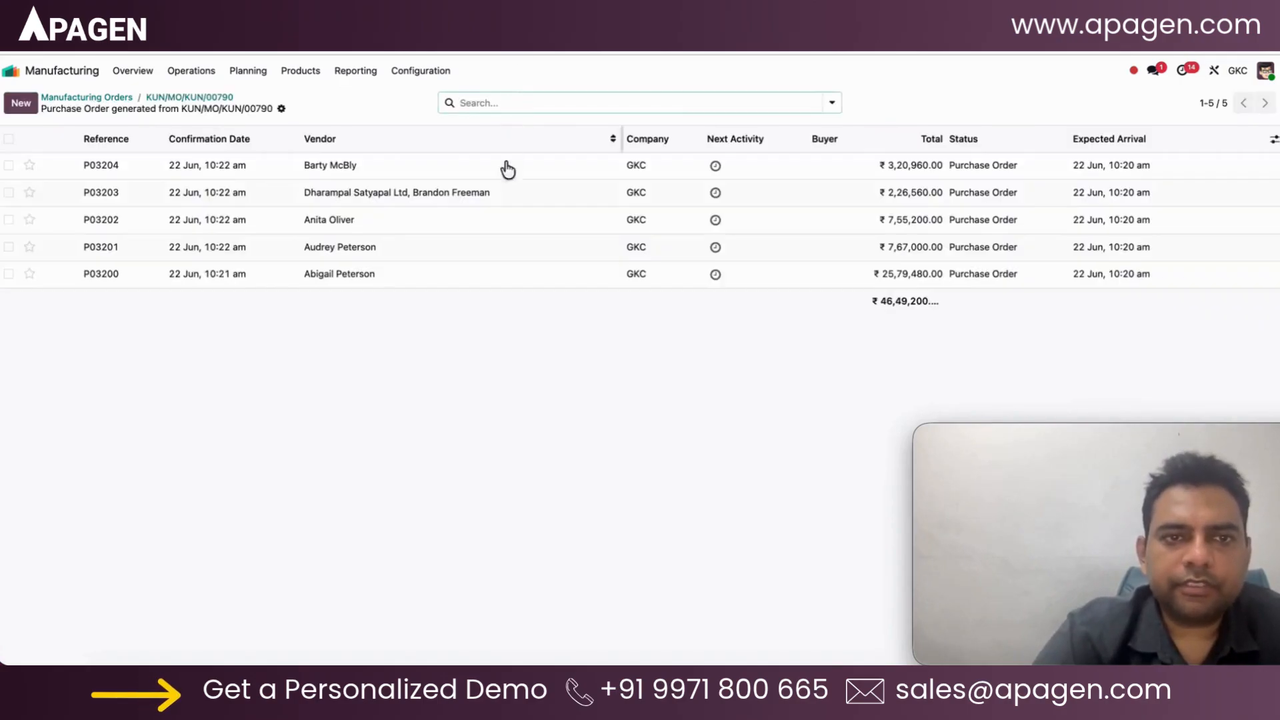
left_click(194, 104)
Open the forecast report of the Bolt component and replenish 50,000 units to the Kundli warehouse.
left_click(25, 532)
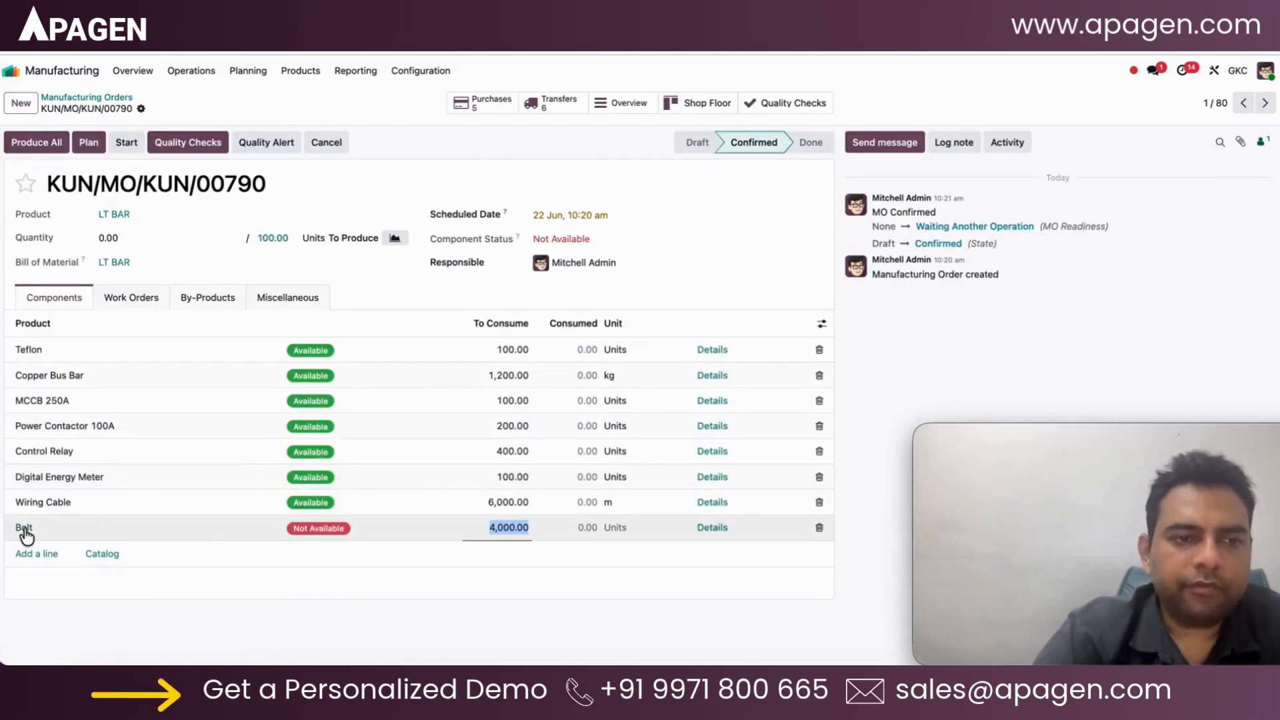
left_click(330, 528)
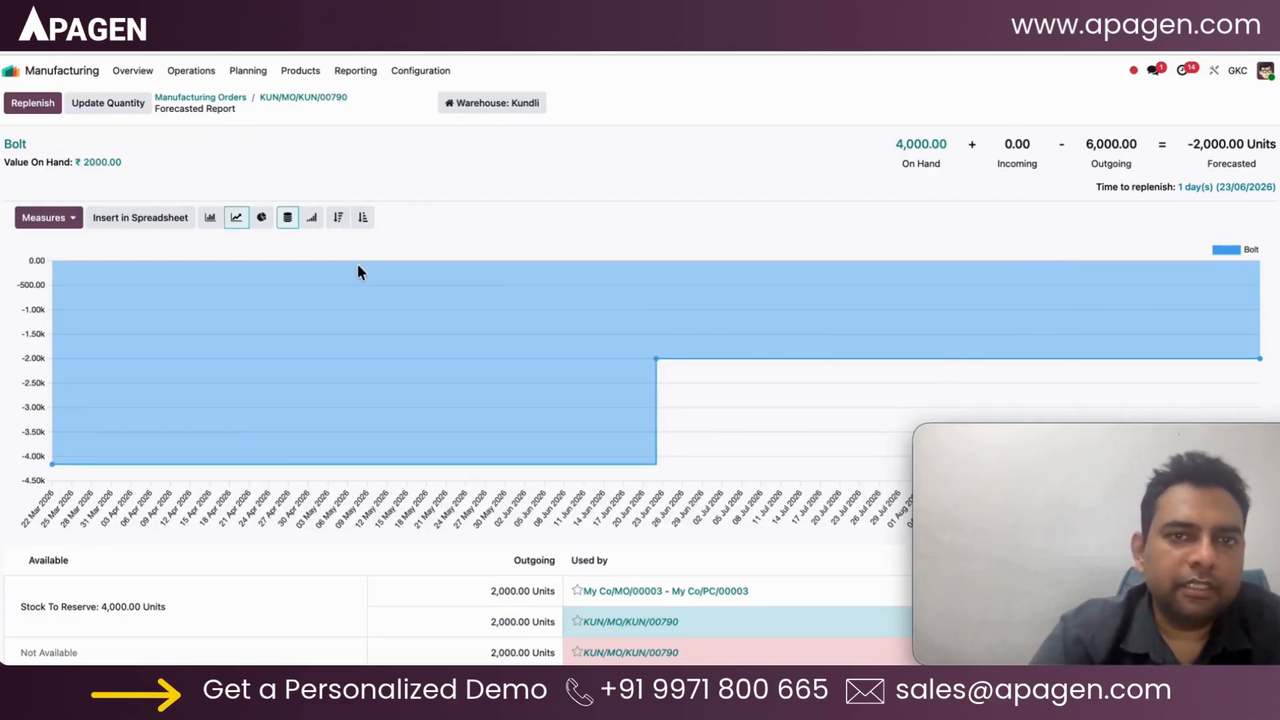
left_click(30, 100)
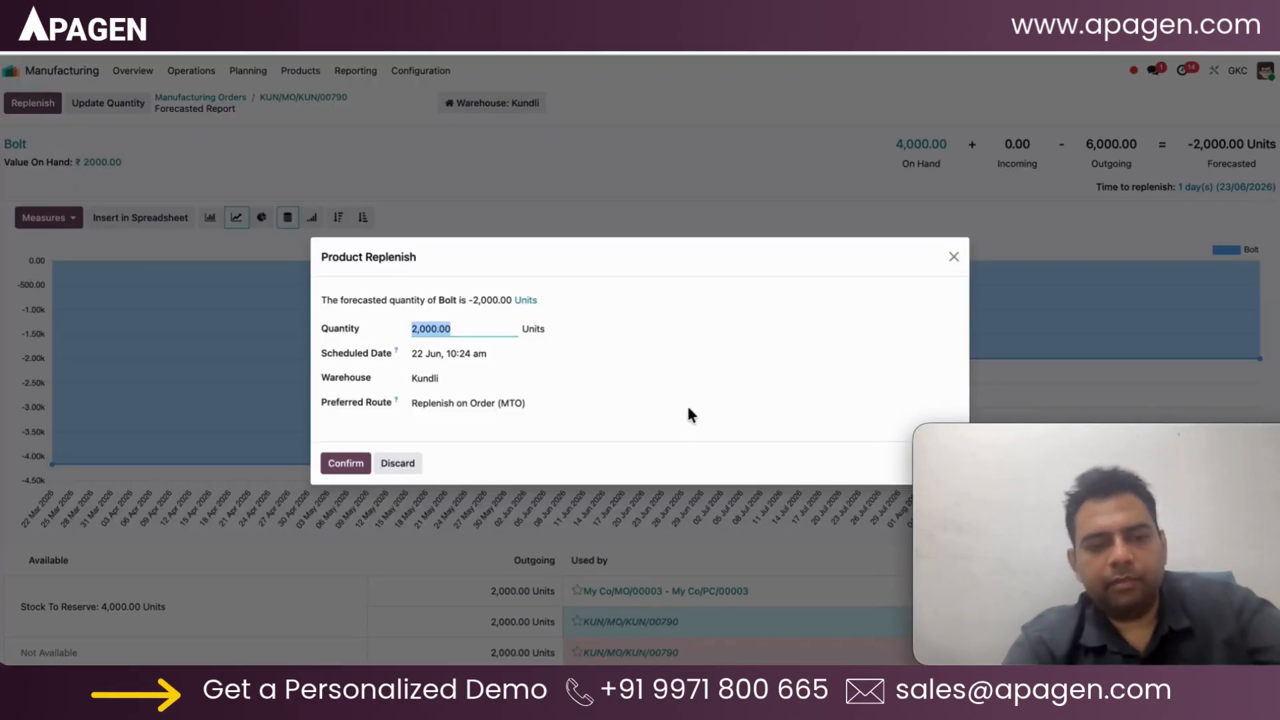
type("50000")
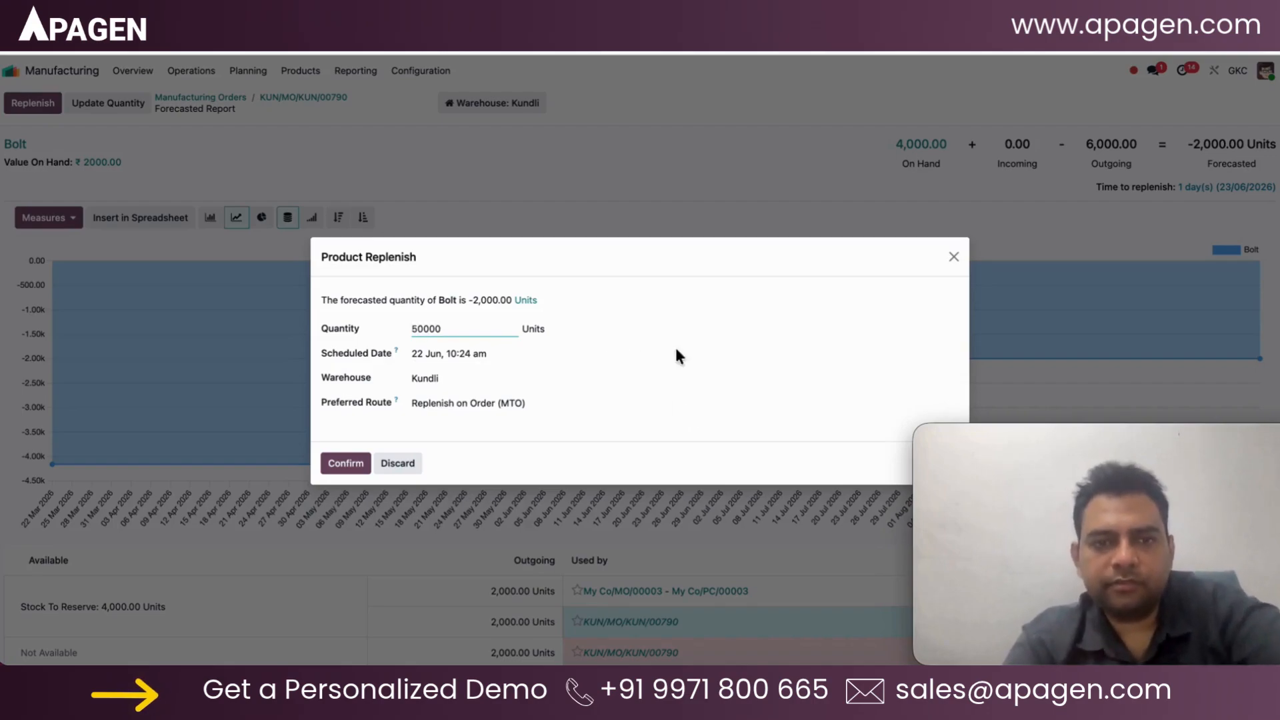
left_click(719, 395)
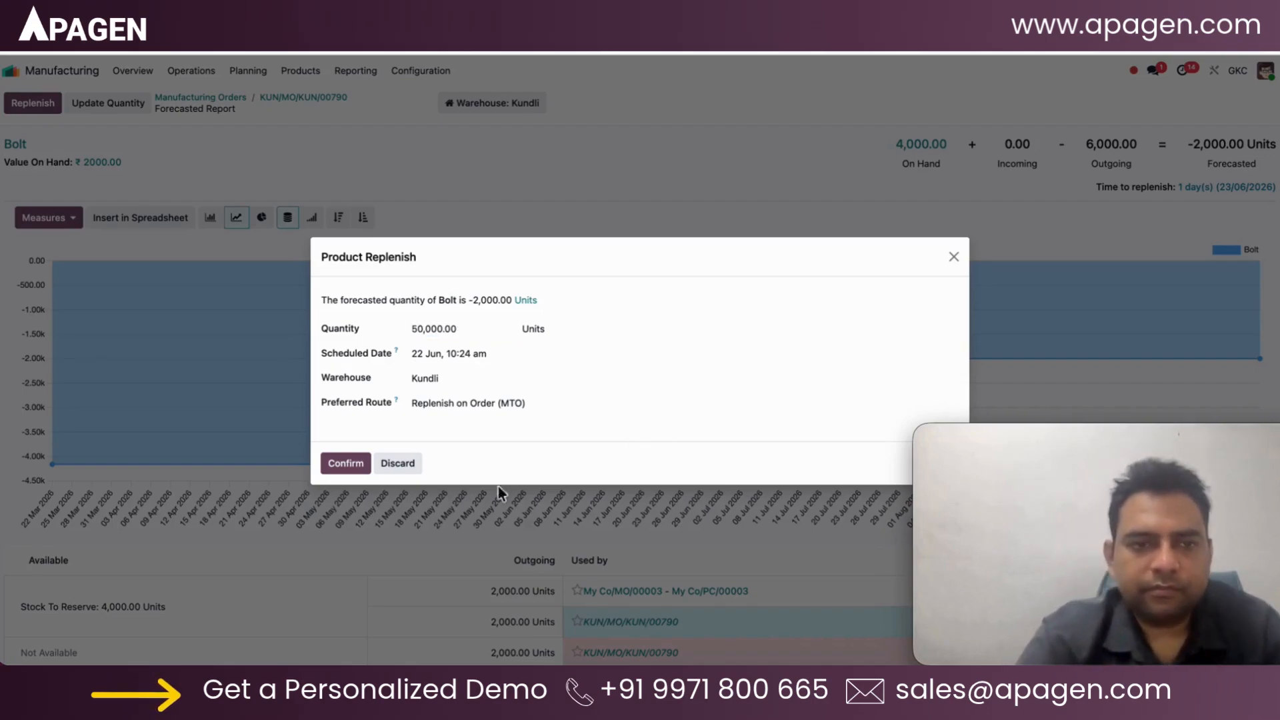
left_click(346, 464)
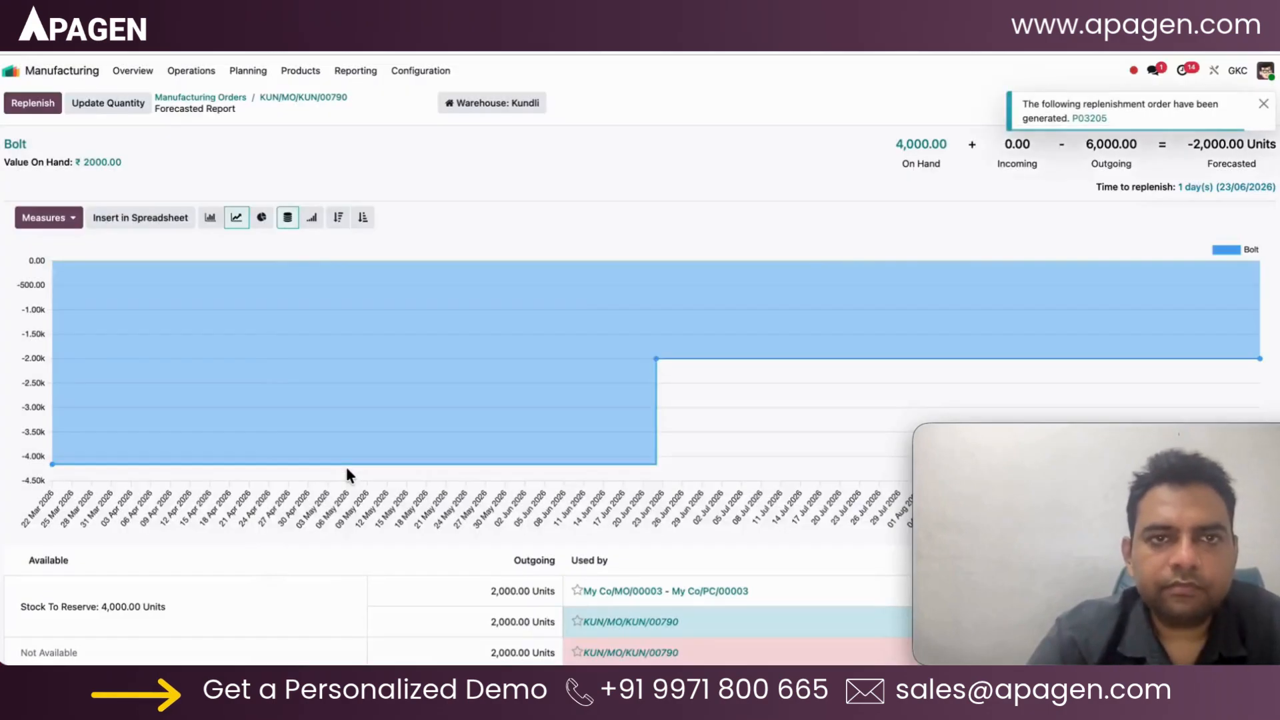
Confirm the generated Bolt purchase order for 50,000 units, and receive it by validating its receipt.
left_click(1088, 118)
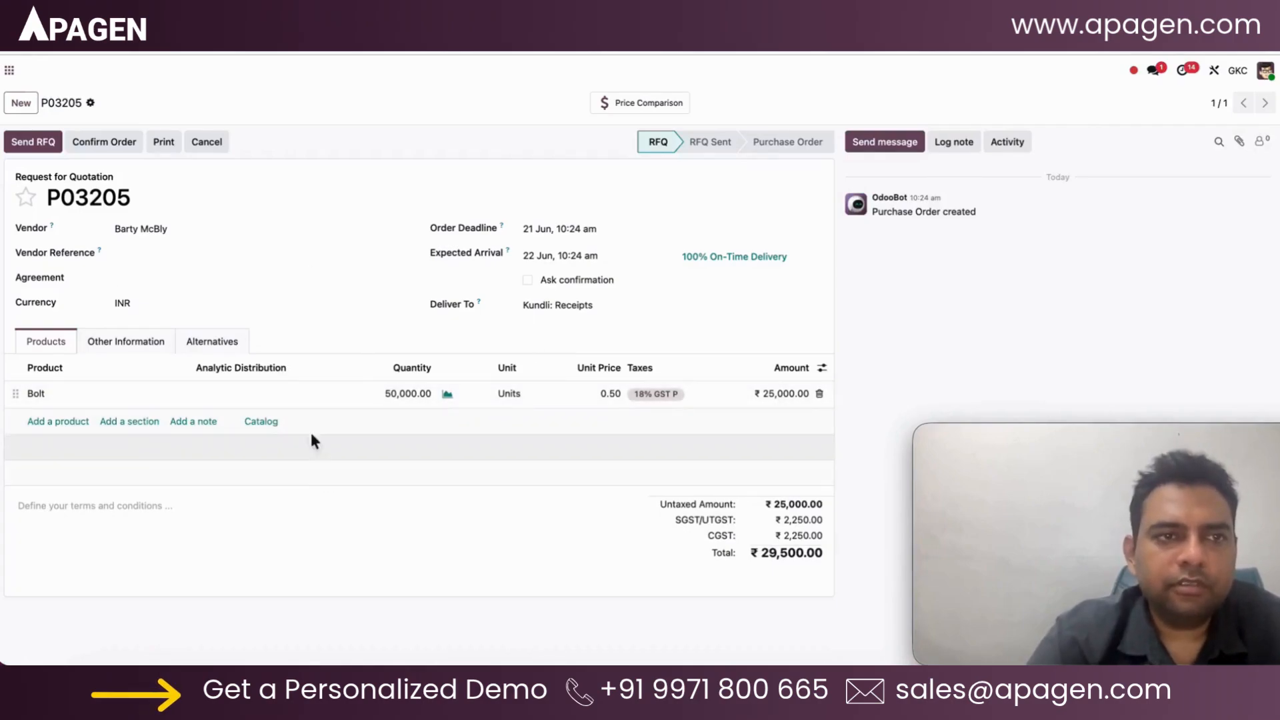
left_click(115, 148)
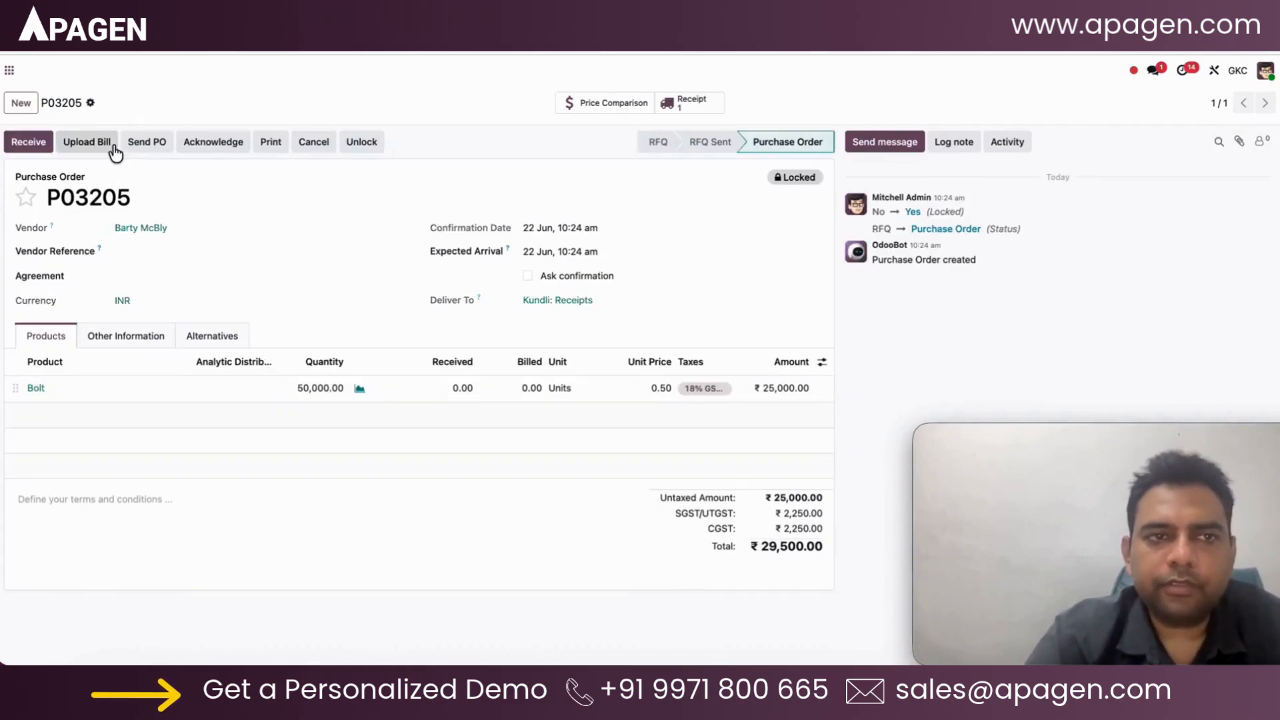
left_click(47, 146)
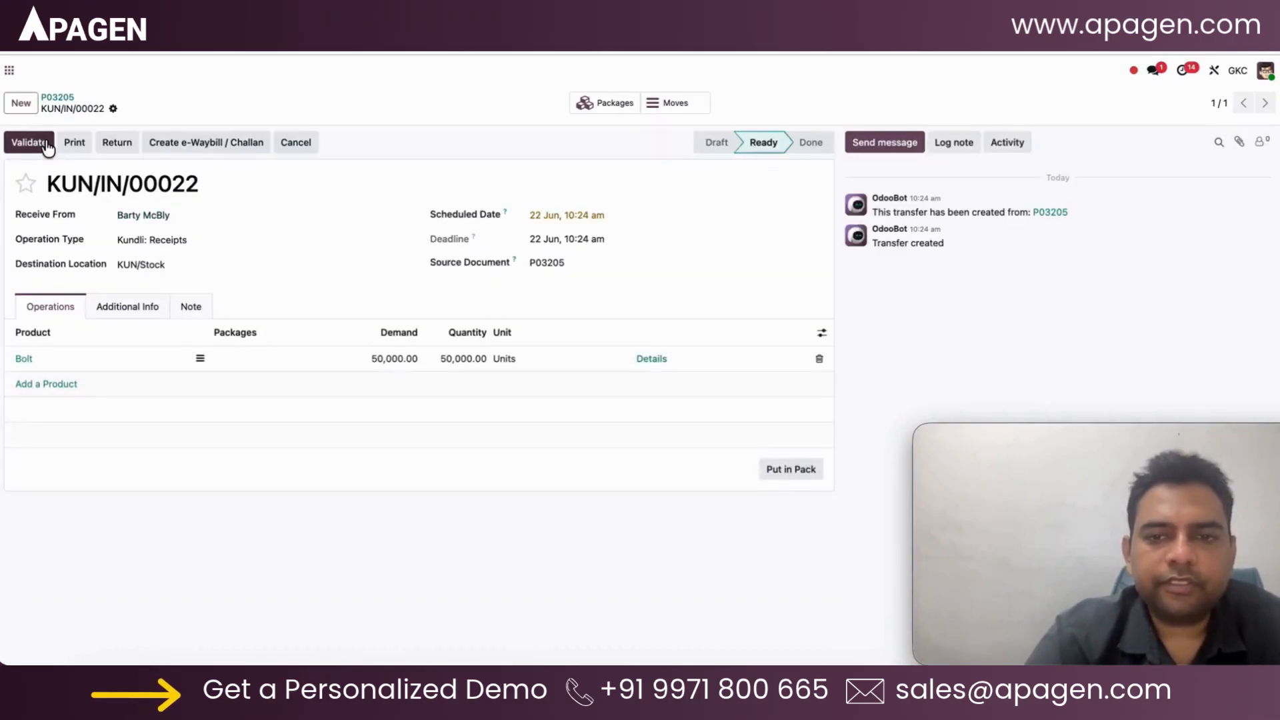
left_click(30, 143)
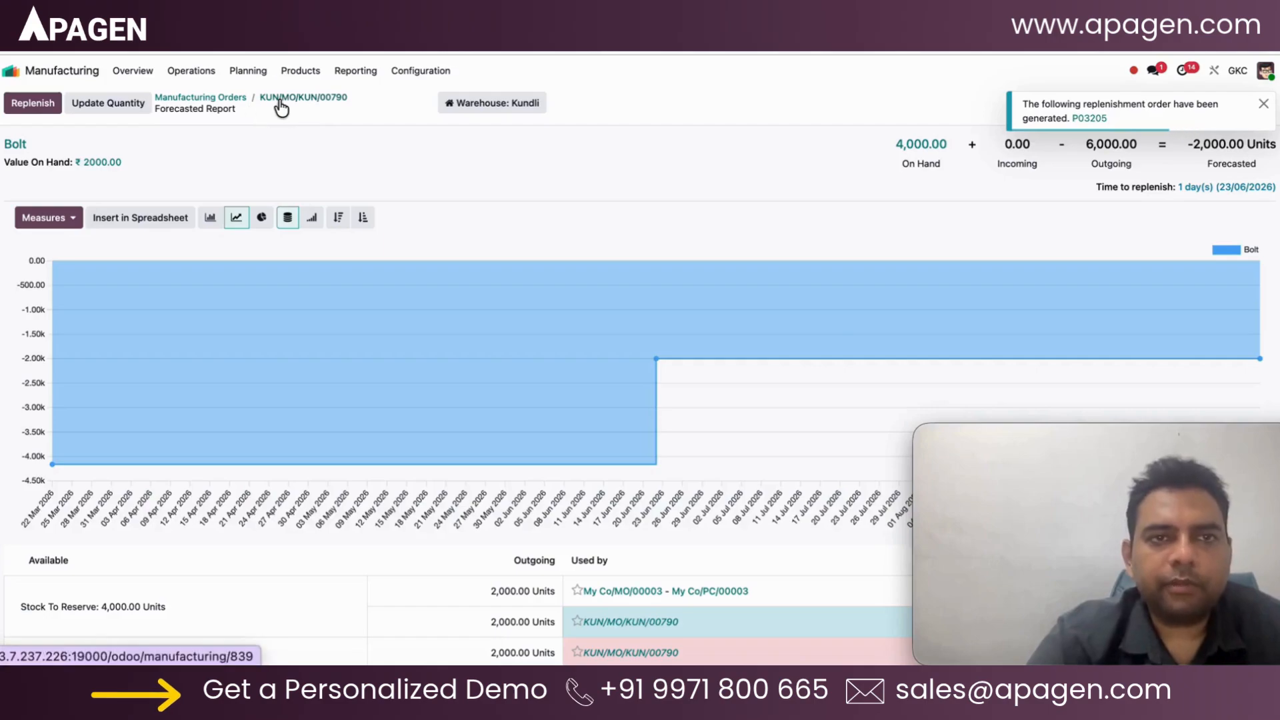
Return to the LT BAR manufacturing order, plan it, and start its Card Fitting work order.
left_click(281, 100)
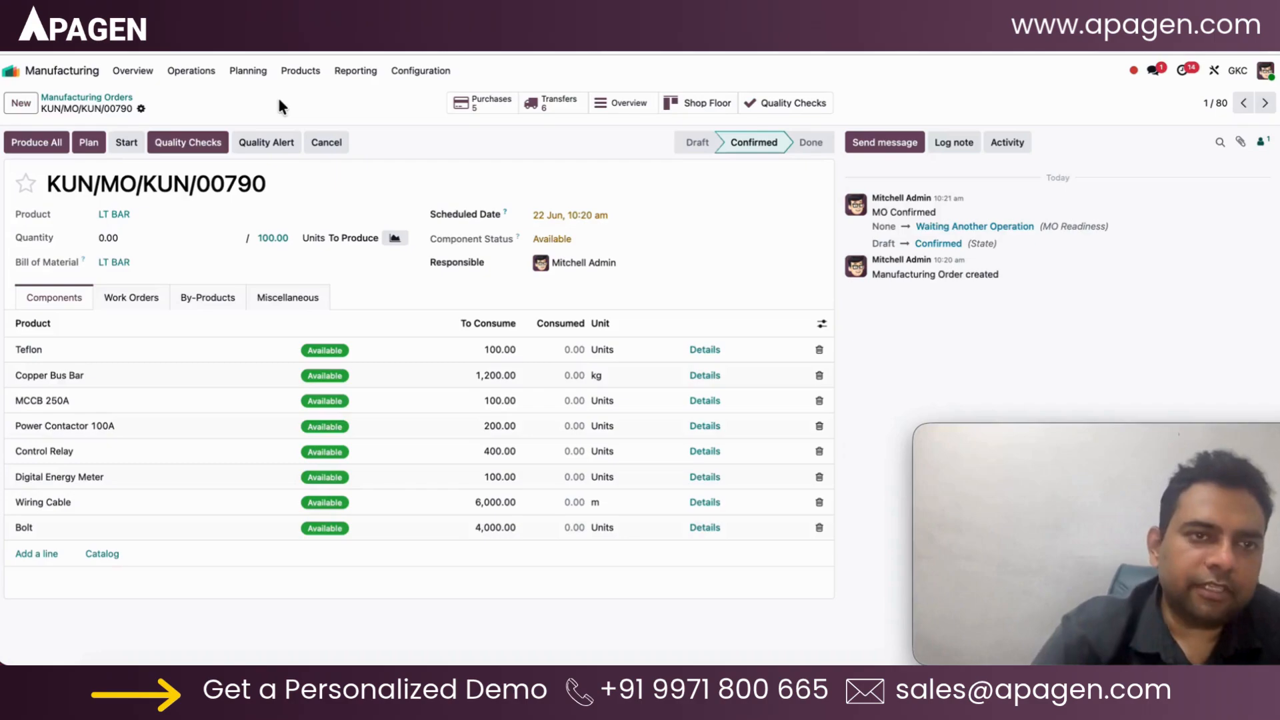
left_click(98, 159)
mouse_move(557, 220)
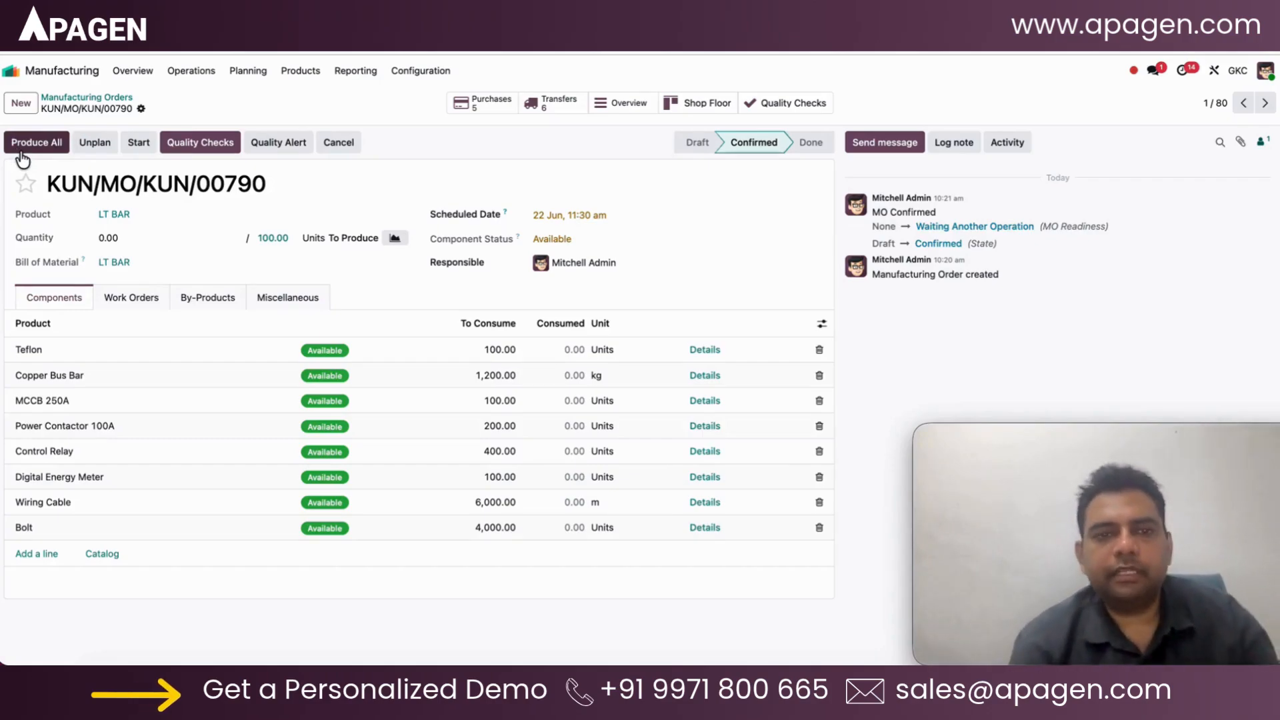
left_click(117, 301)
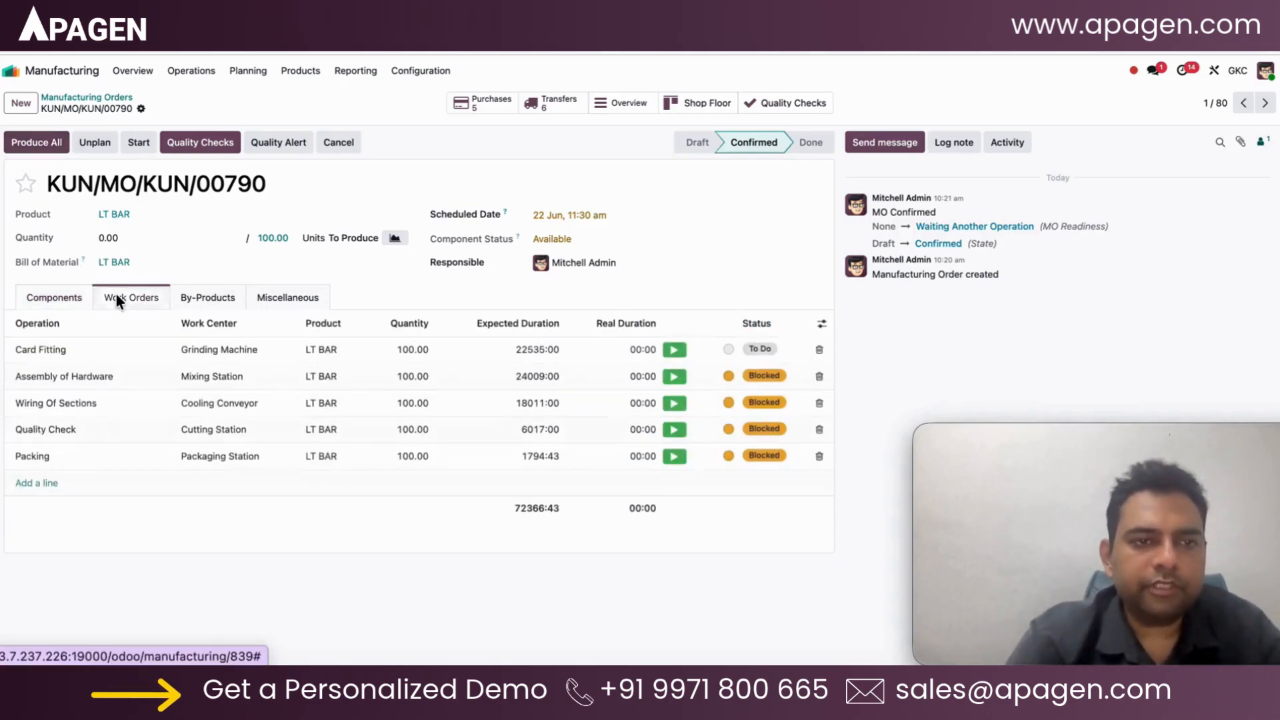
left_click(673, 350)
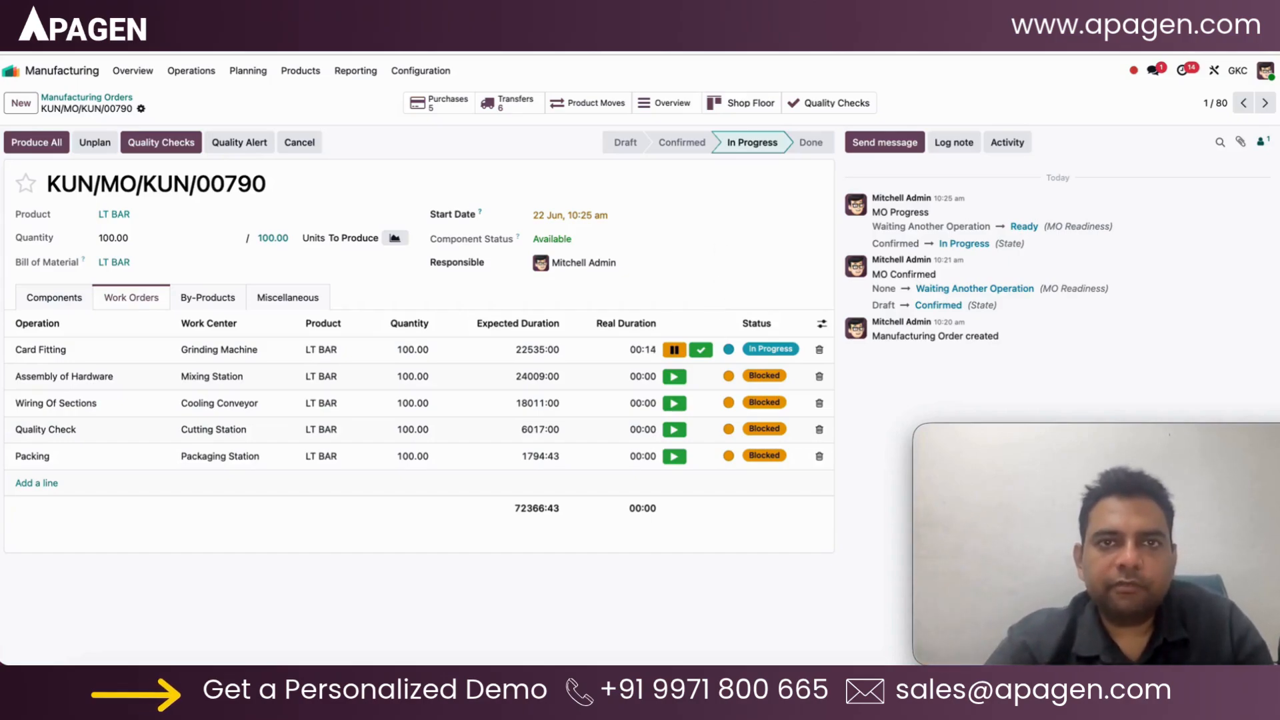
Open the Shop Floor app in a separate browser tab.
right_click(561, 53)
left_click(636, 137)
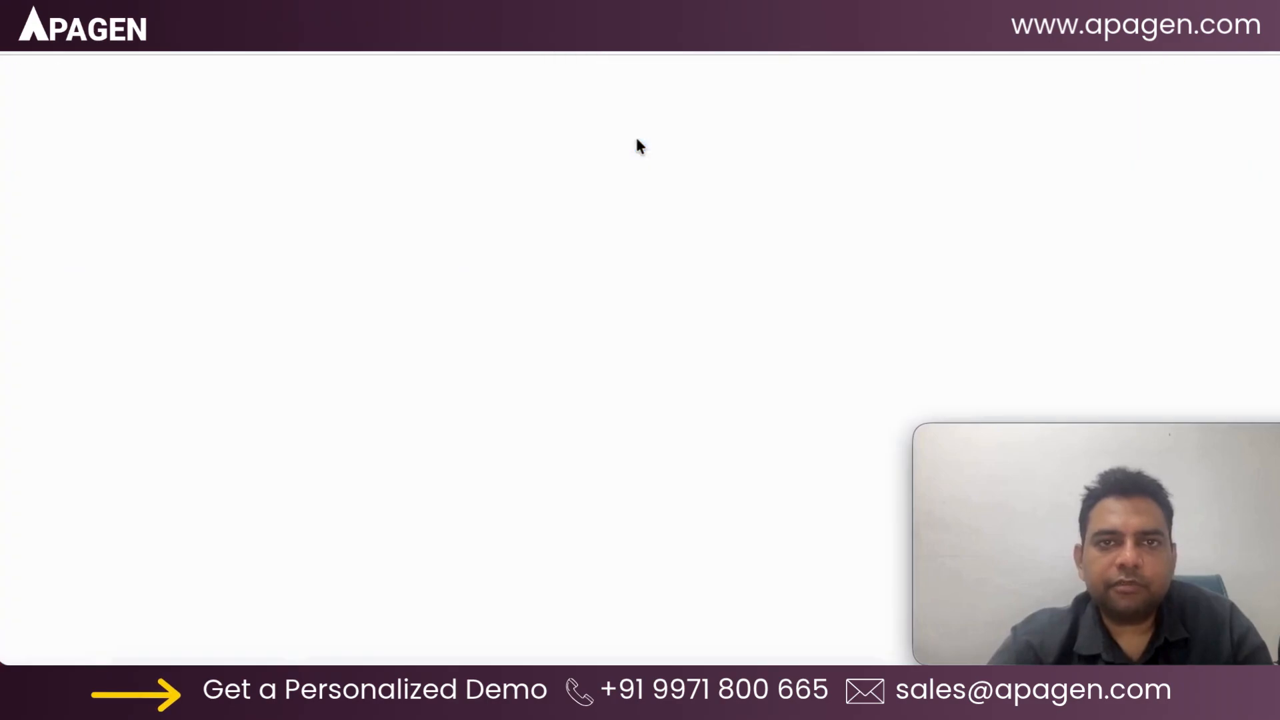
left_click(9, 72)
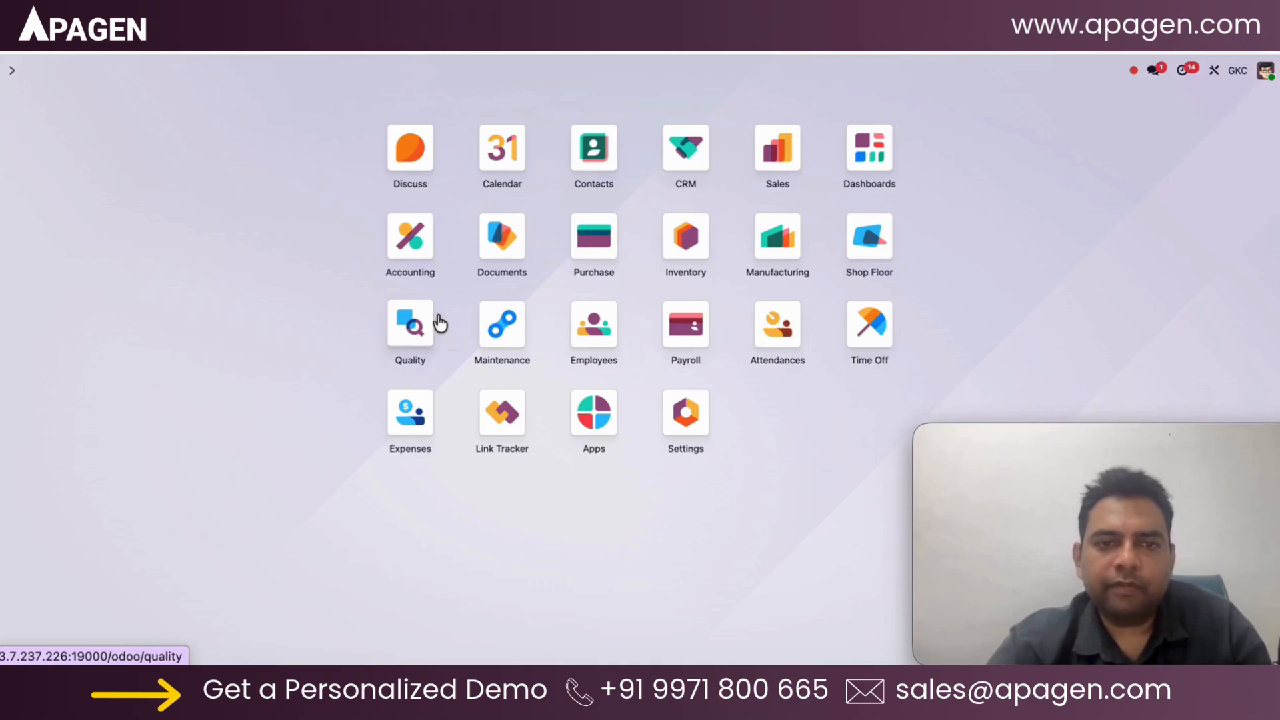
left_click(852, 253)
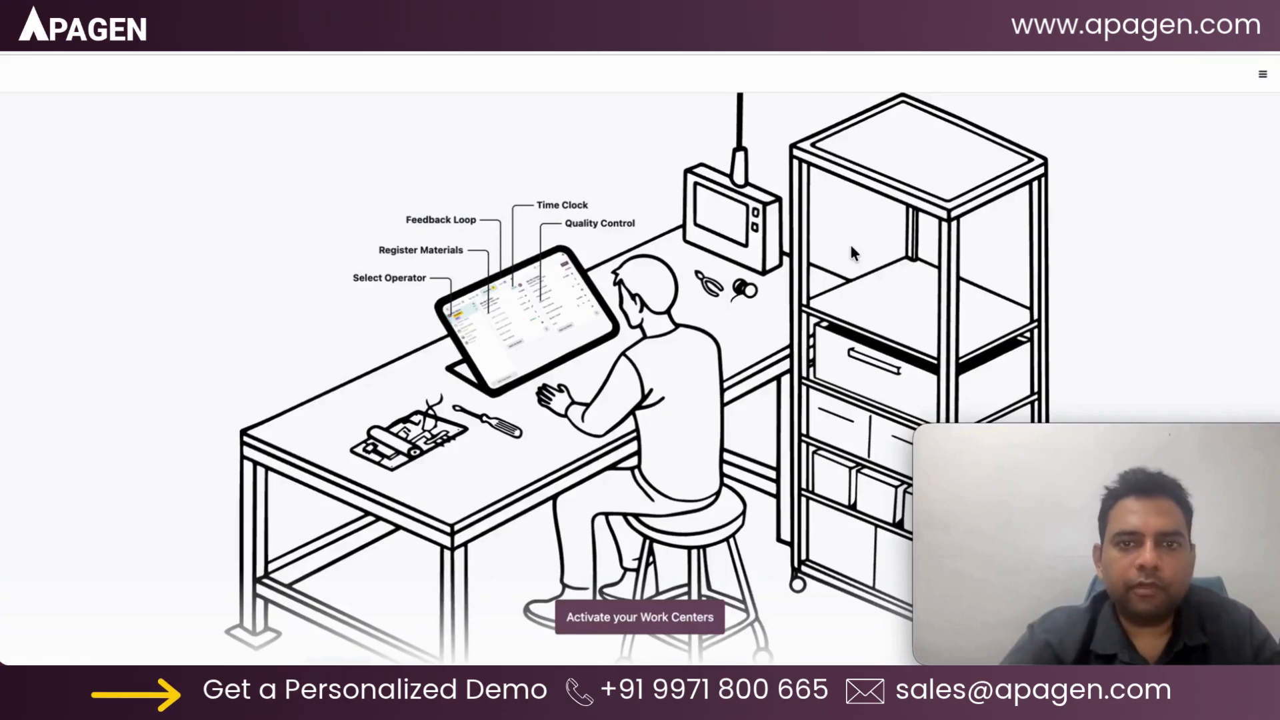
Activate all twelve work centers for the shop floor, from Sugar Boiling Station to Destemming Unit.
left_click(693, 608)
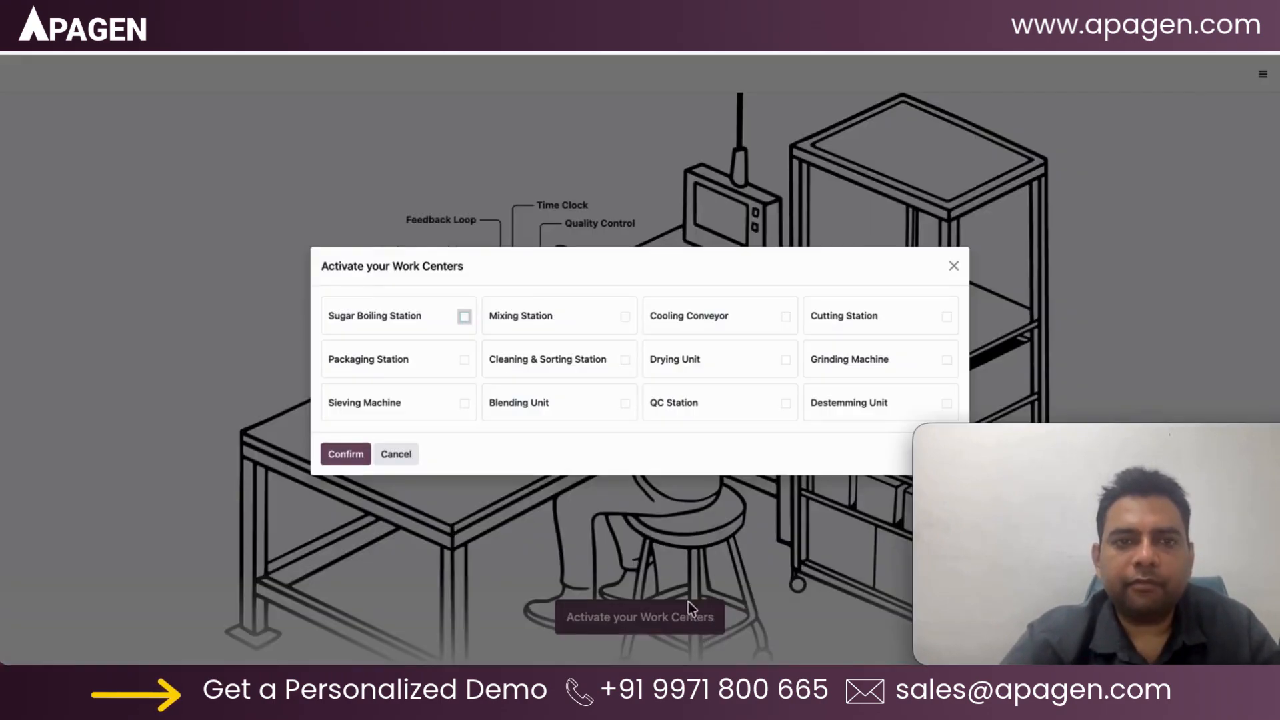
left_click(465, 317)
left_click(465, 360)
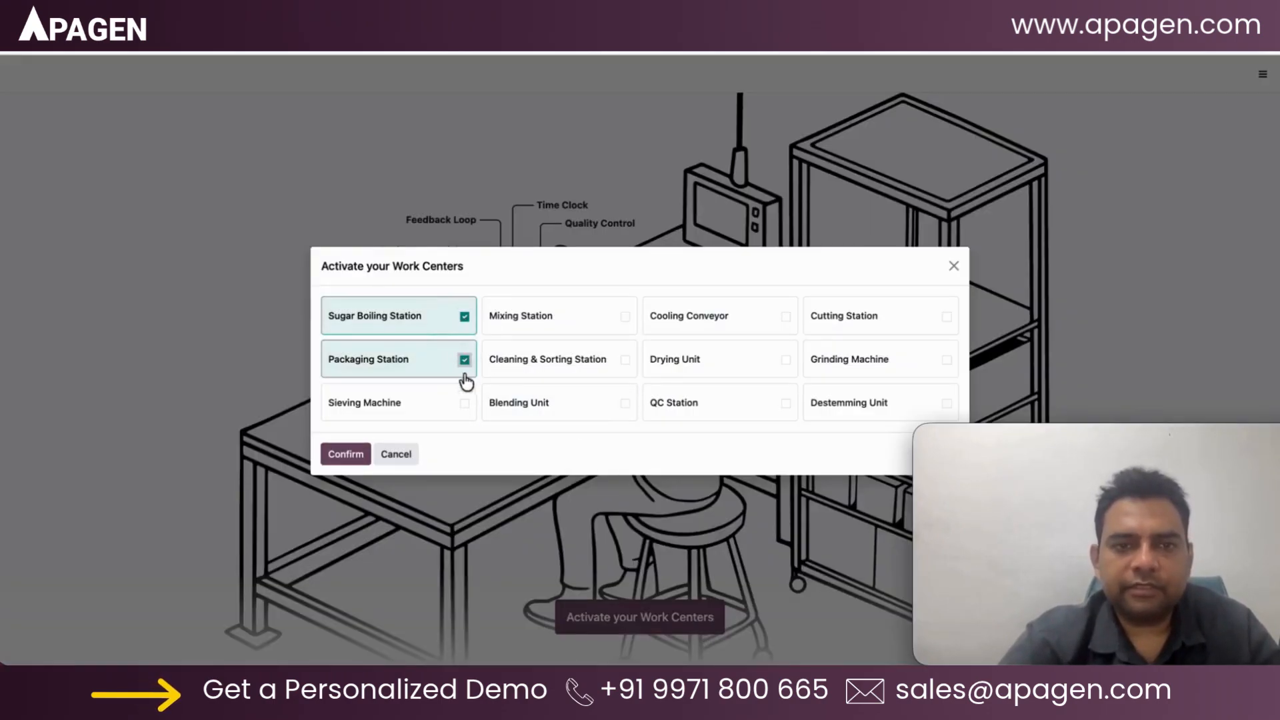
left_click(465, 404)
left_click(625, 403)
left_click(625, 360)
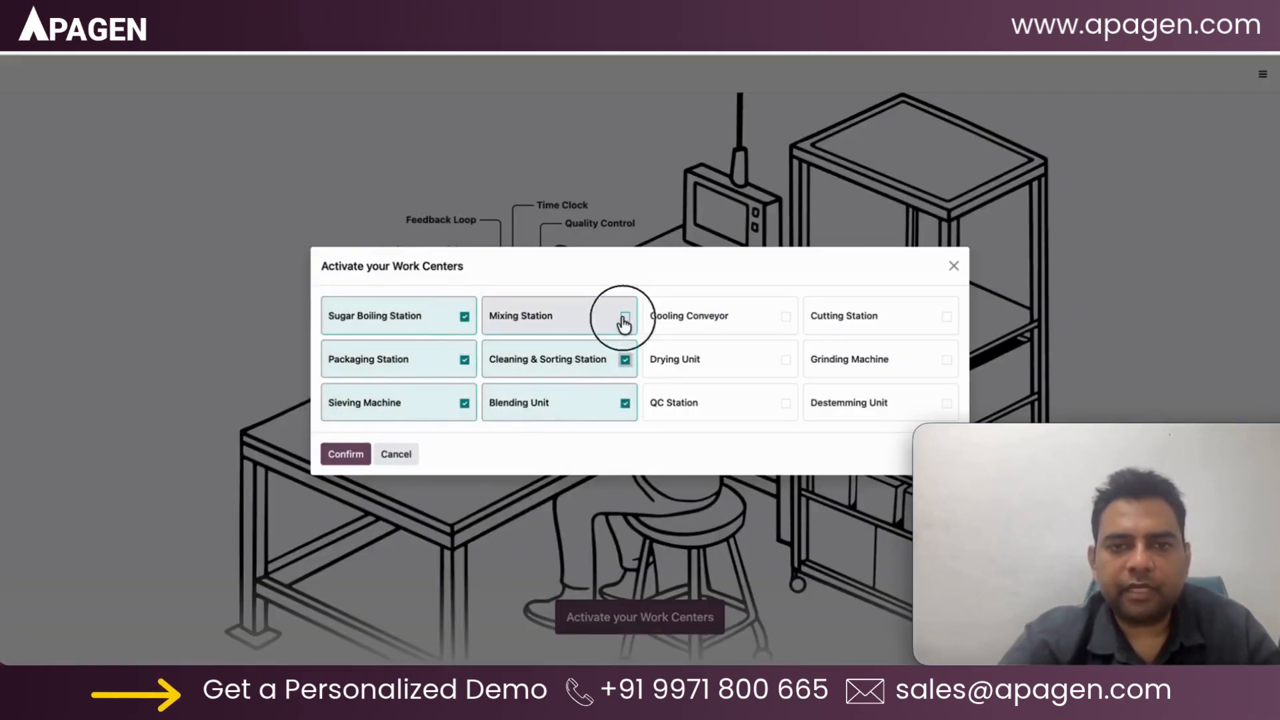
left_click(625, 318)
left_click(786, 317)
left_click(786, 360)
left_click(786, 403)
left_click(945, 404)
left_click(945, 361)
left_click(946, 318)
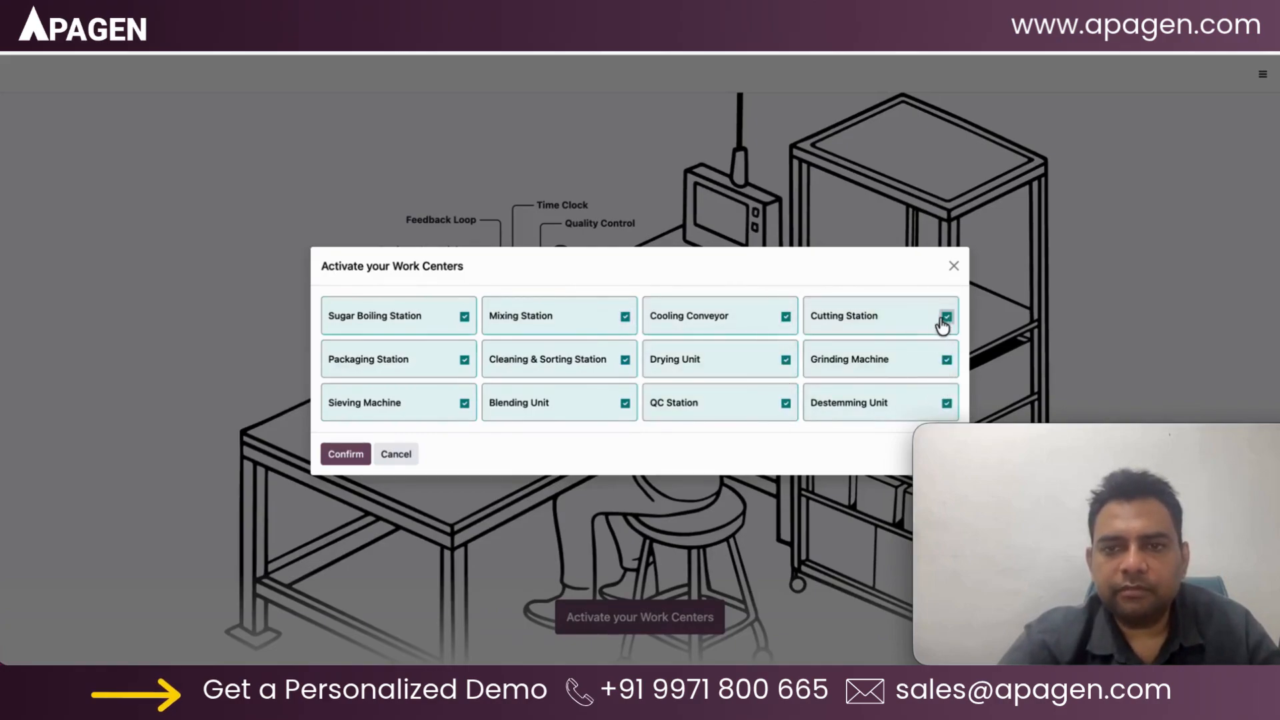
left_click(346, 454)
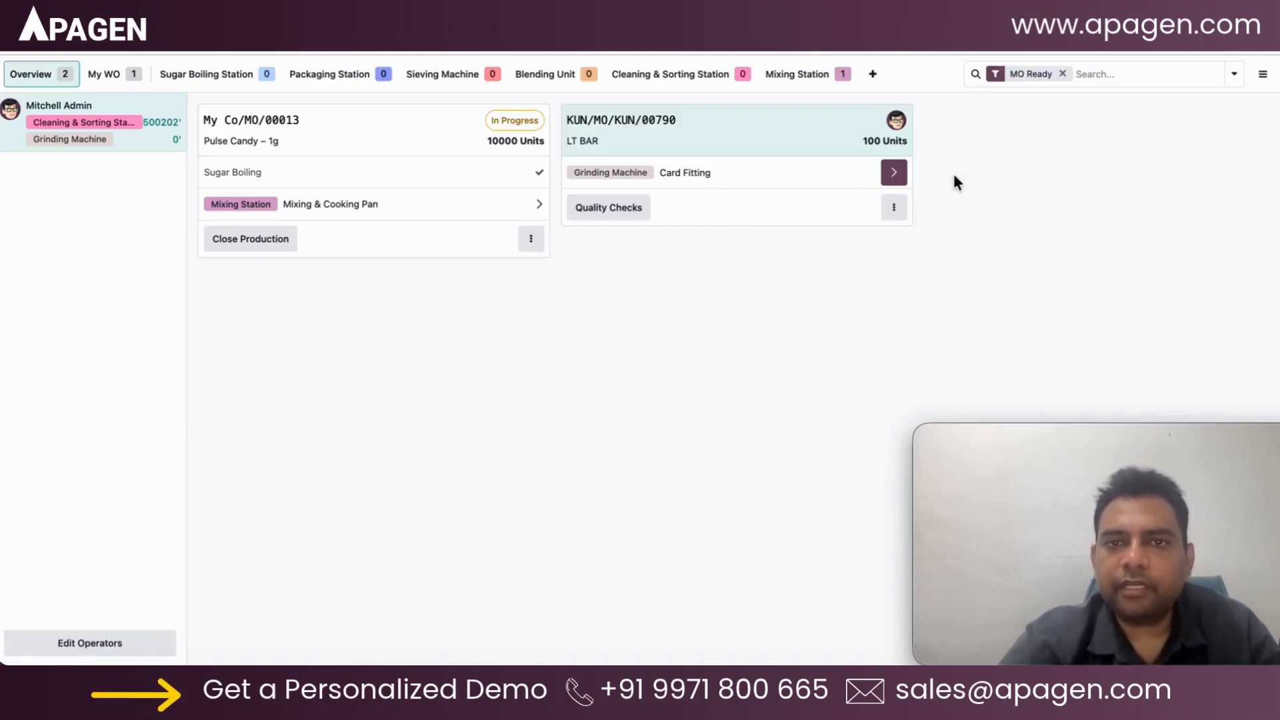
Open the LT BAR order's Card Fitting work order on the Grinding Machine and mark it as done.
left_click(904, 176)
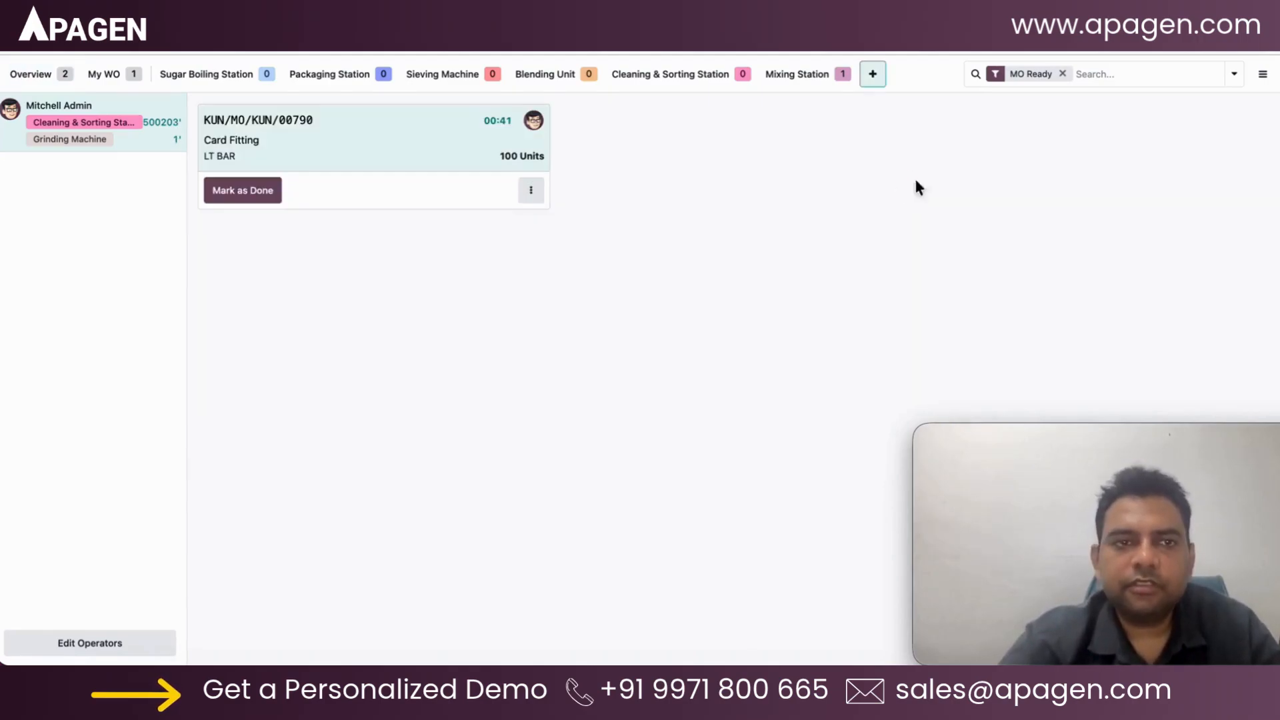
left_click(269, 194)
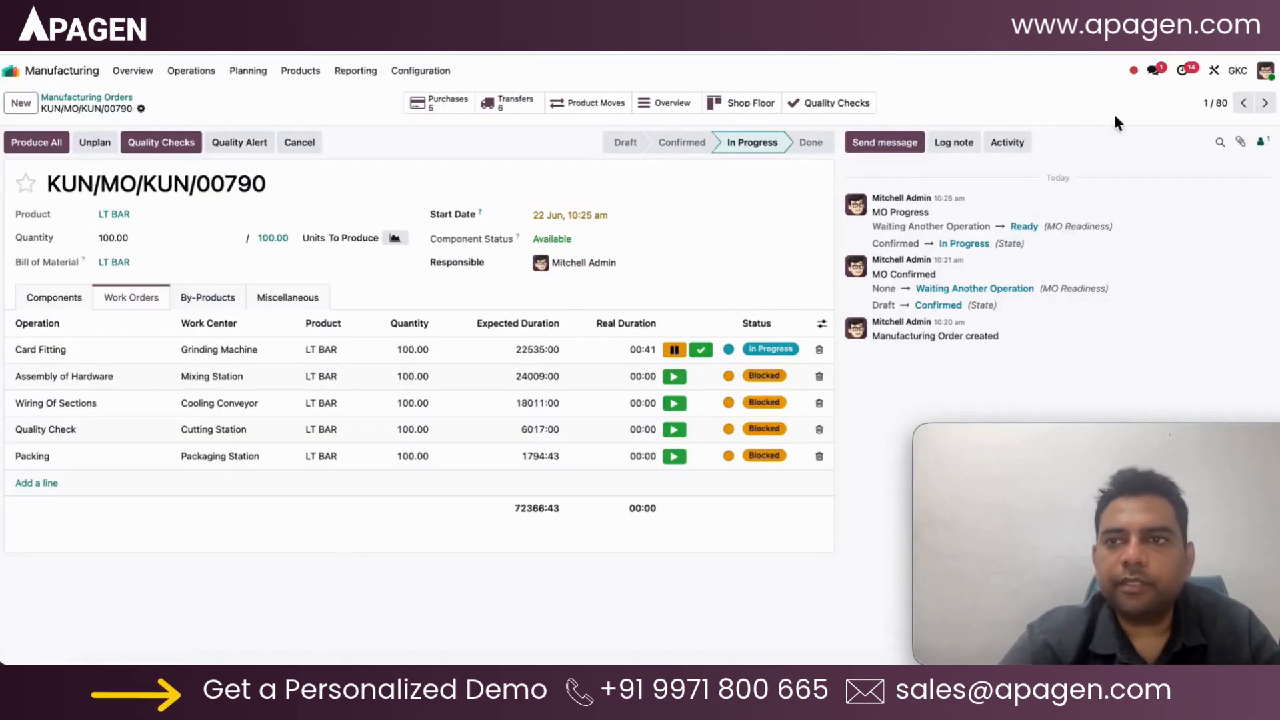
Return to the LT BAR manufacturing order, refresh its work orders, and start Assembly of Hardware.
left_click(1243, 105)
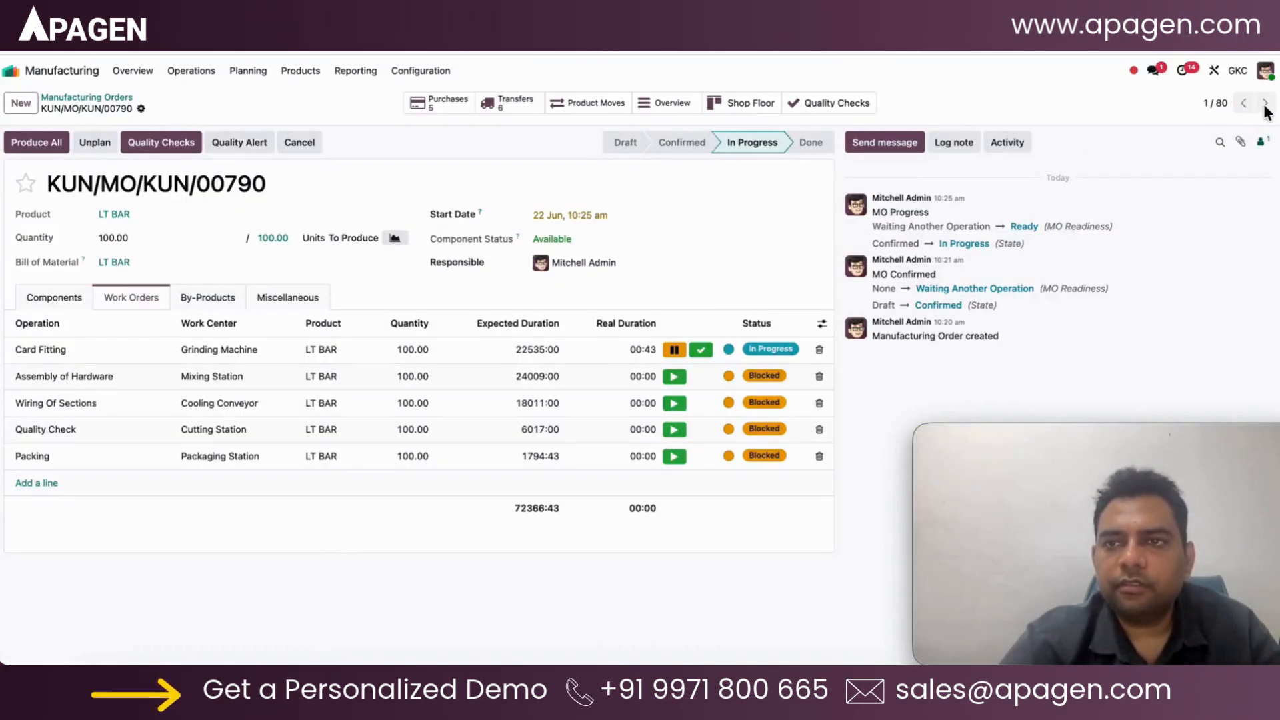
left_click(1265, 104)
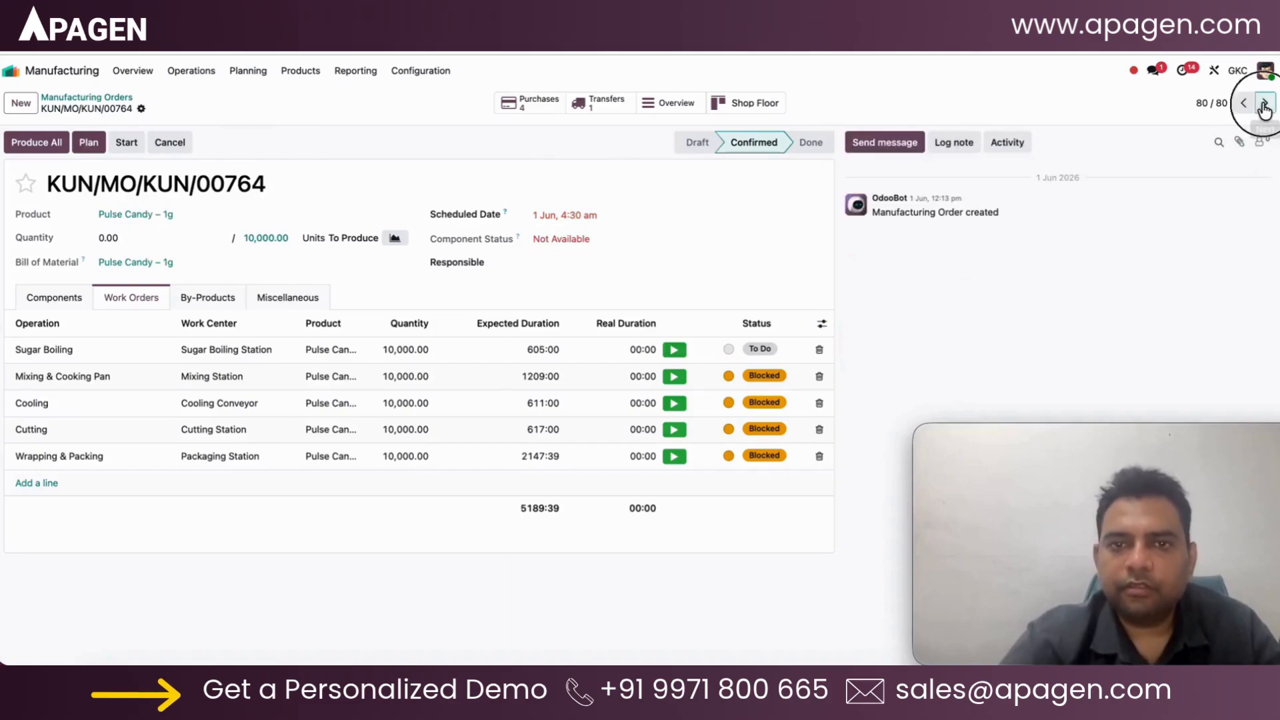
left_click(673, 377)
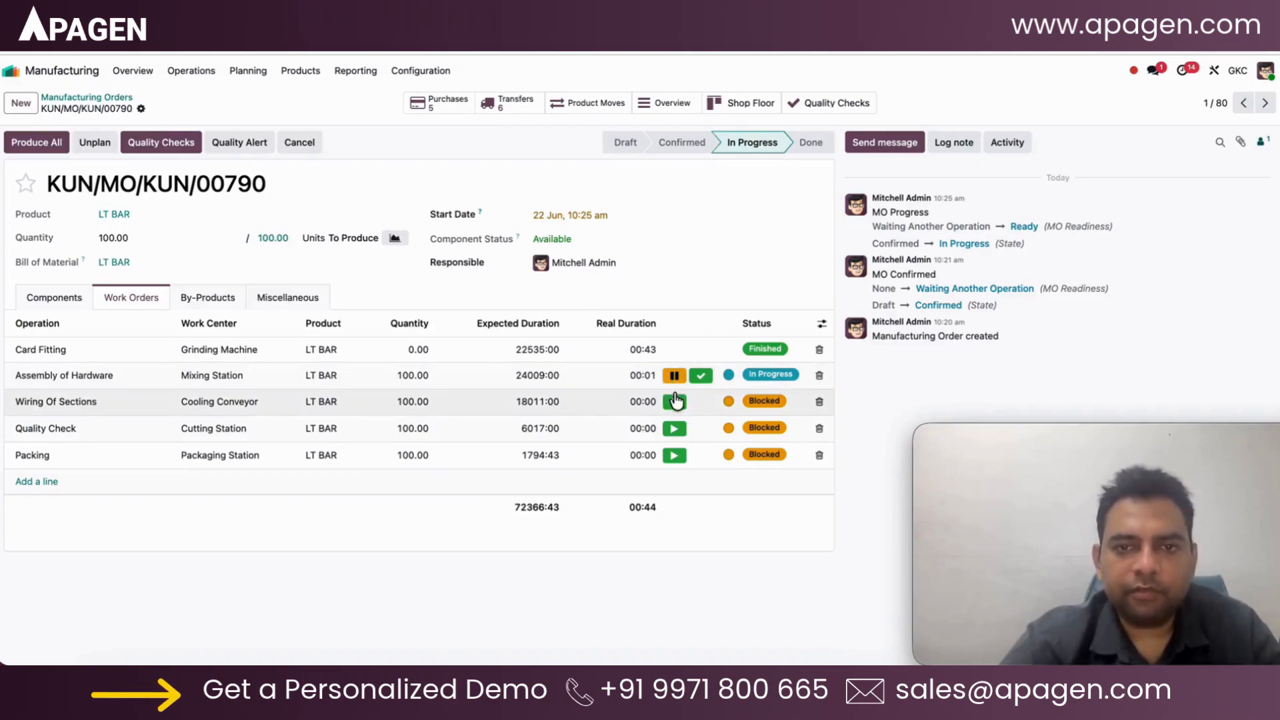
Start the LT BAR order's Quality Check and Packing work orders, and open the shop floor overview.
left_click(679, 432)
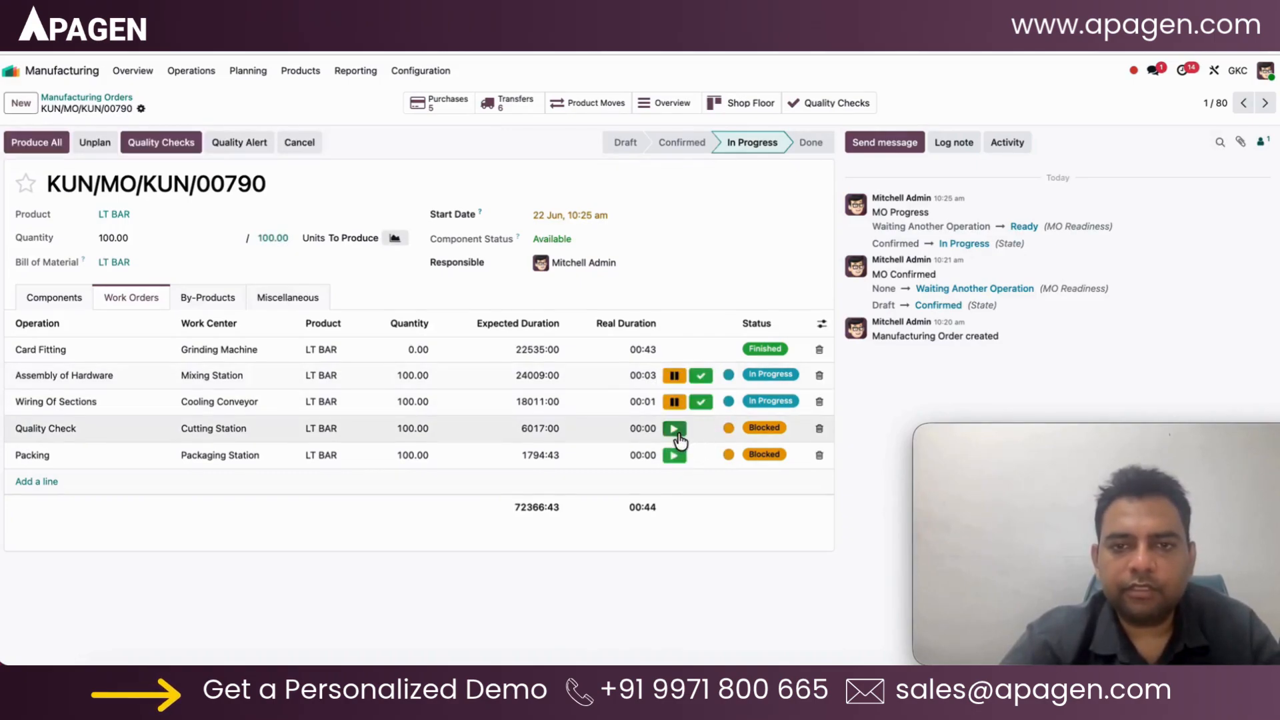
left_click(679, 459)
left_click(740, 102)
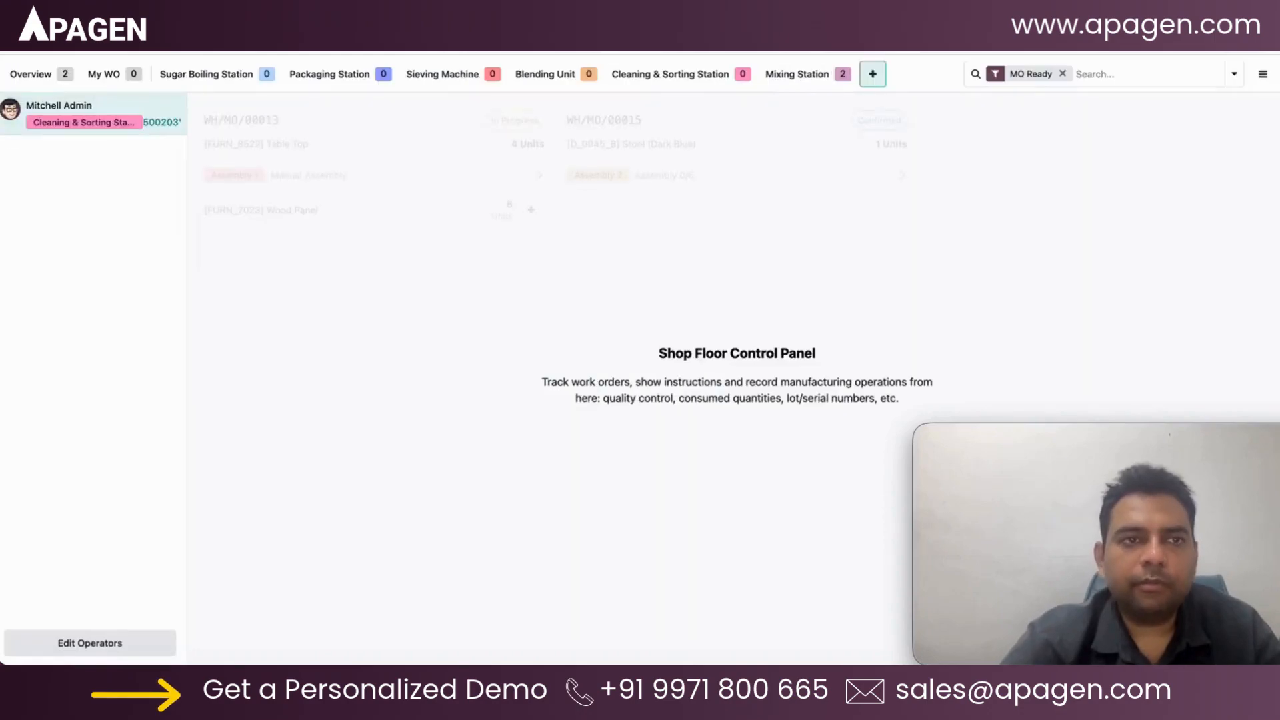
left_click(32, 79)
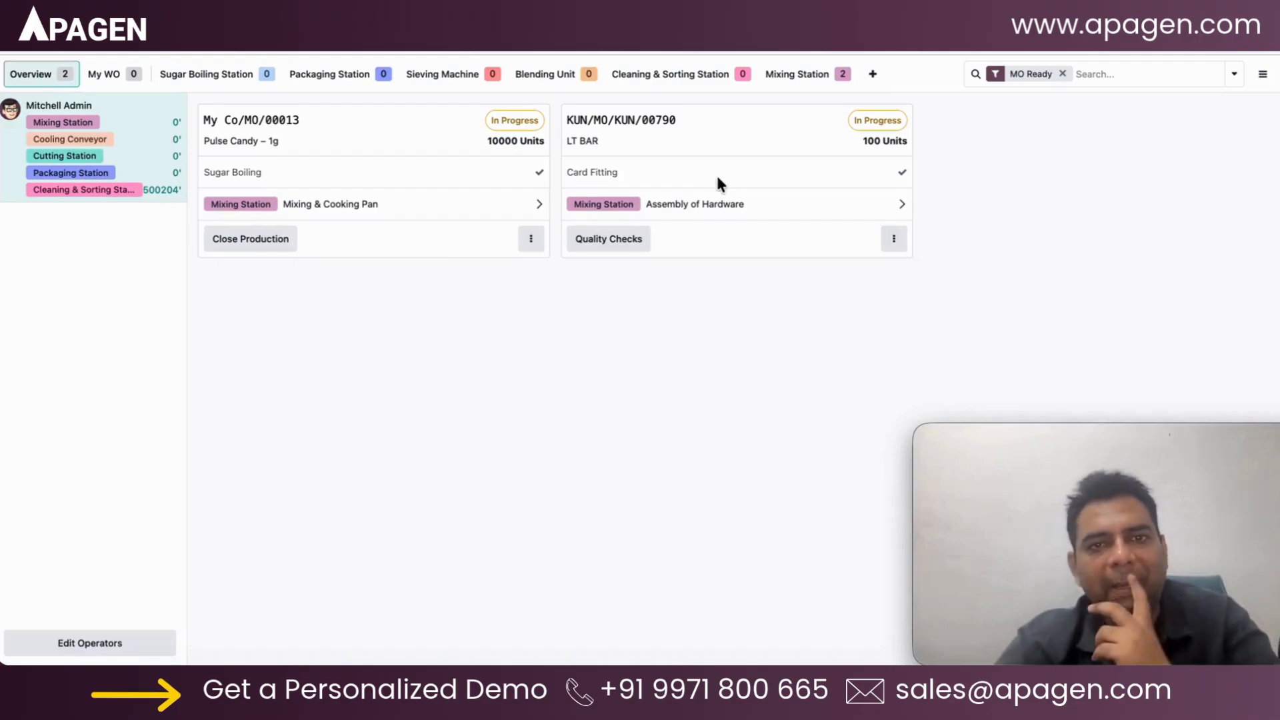
Mark Assembly of Hardware for LT BAR and Mixing & Cooking Pan for Pulse Candy as done at the Mixing Station.
left_click(894, 239)
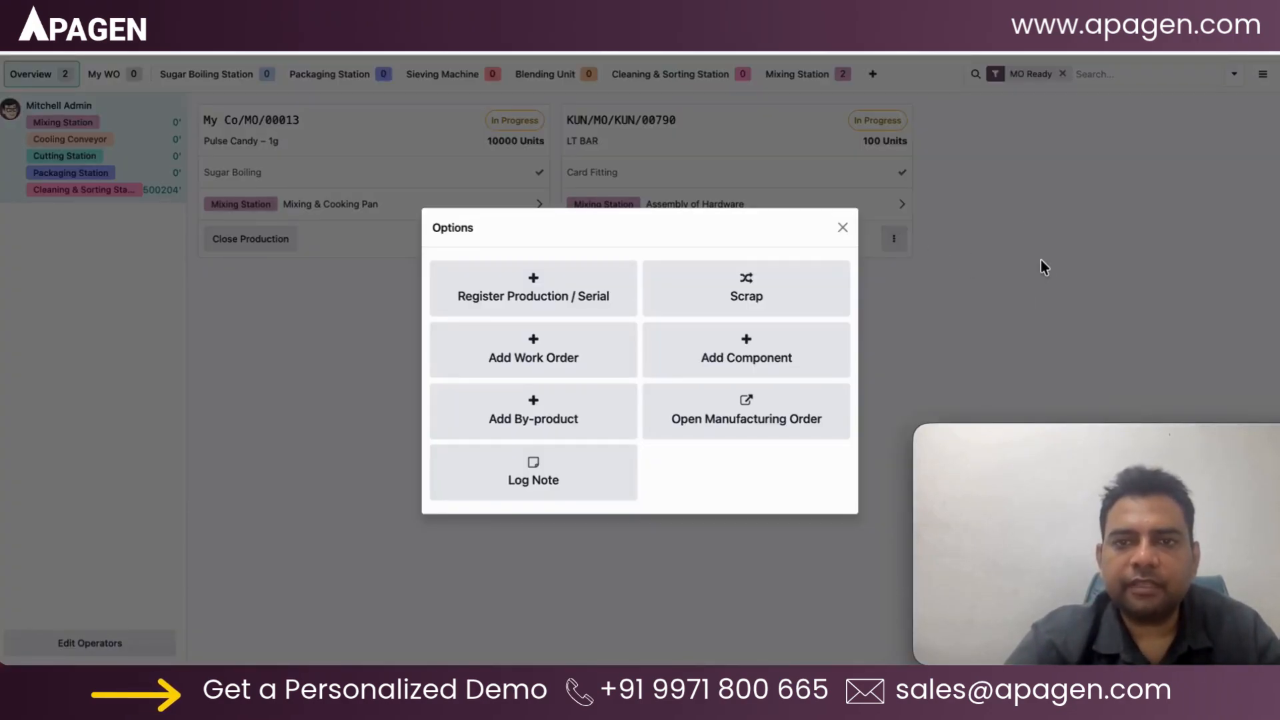
left_click(843, 228)
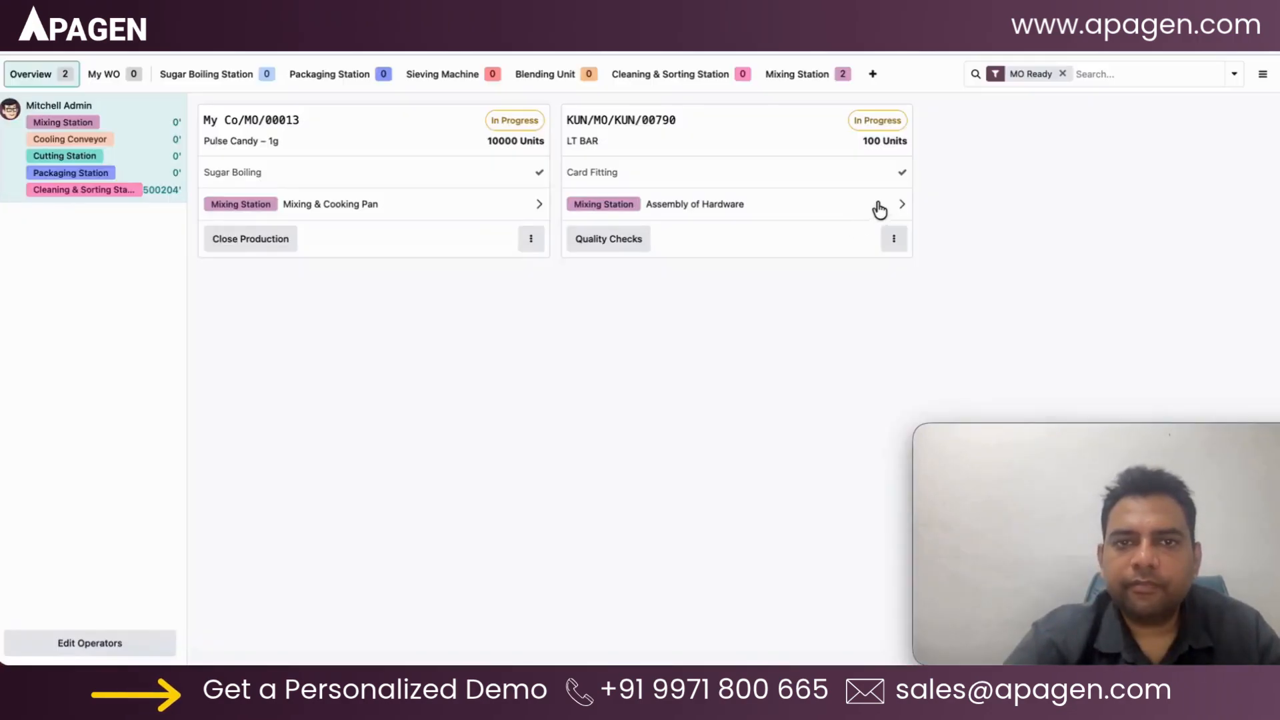
left_click(902, 206)
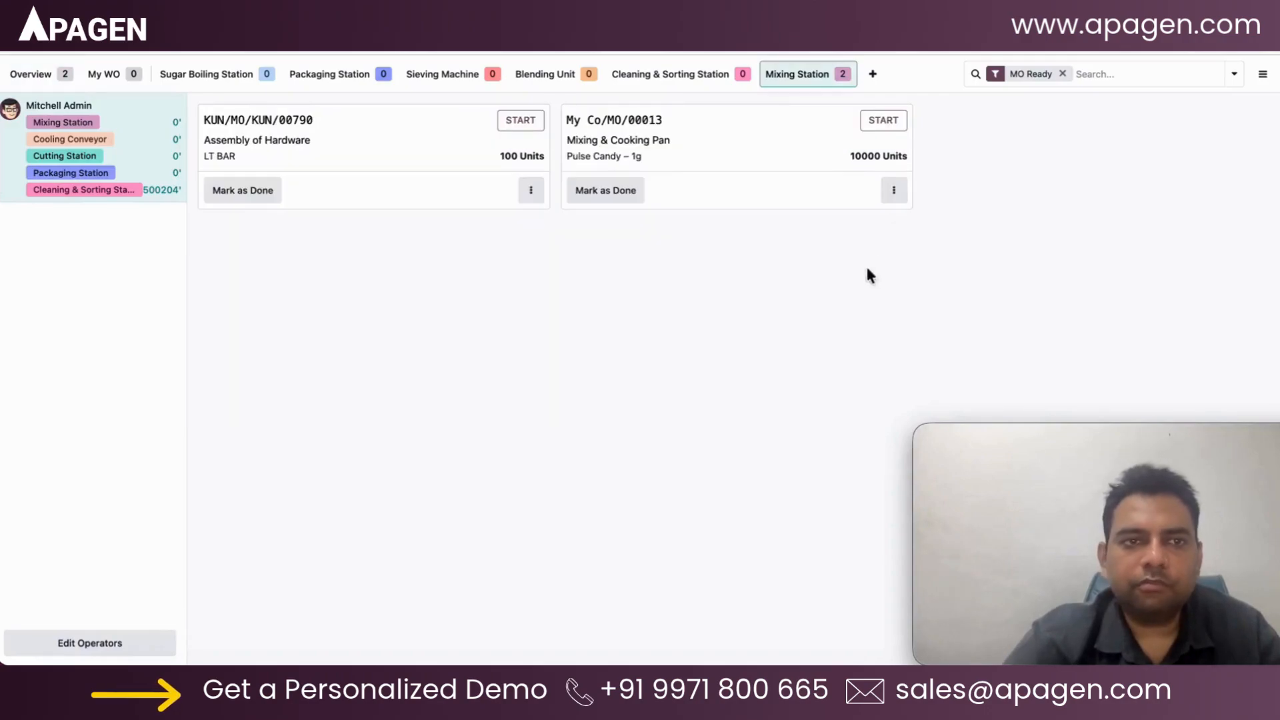
left_click(235, 189)
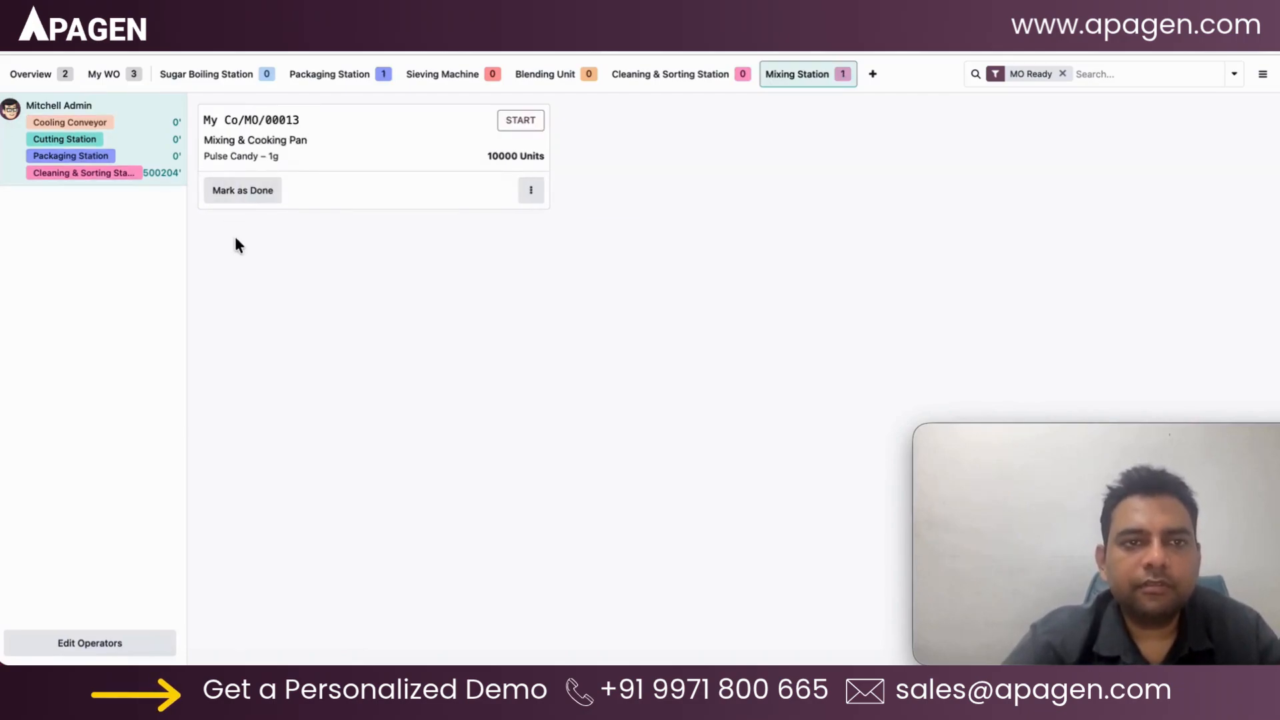
left_click(244, 192)
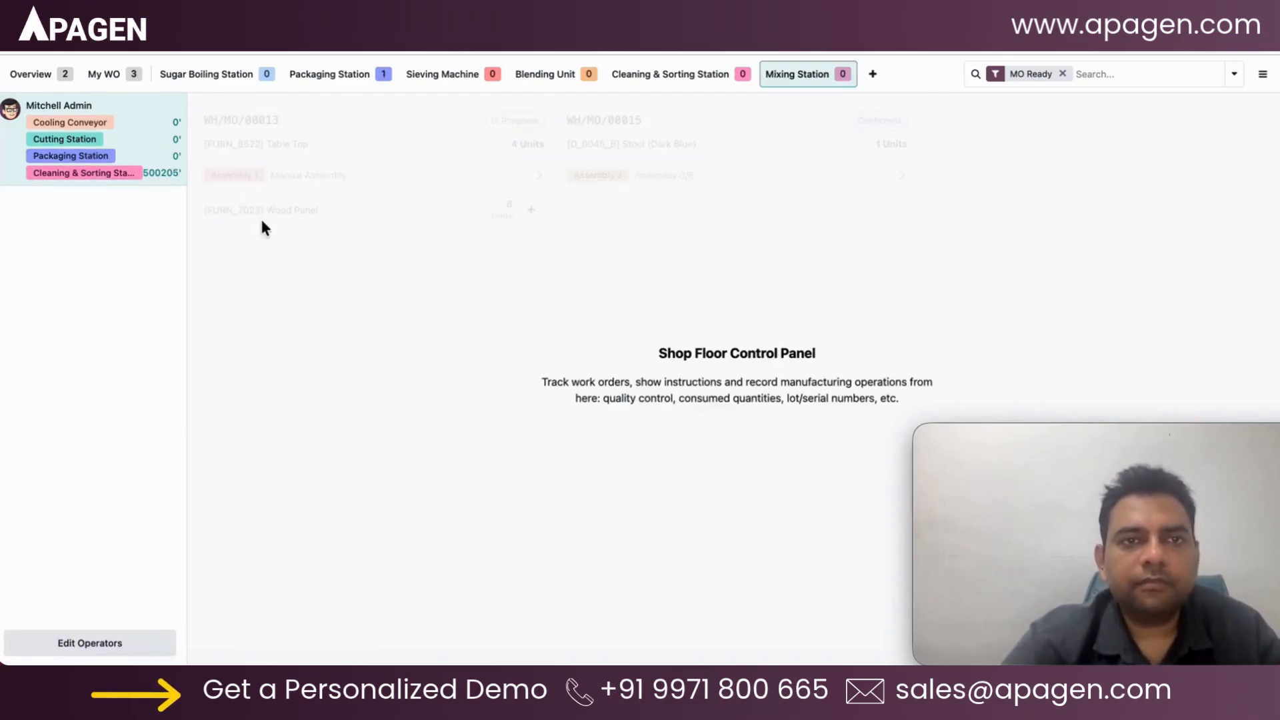
Mark LT BAR's Wiring Of Sections and Pulse Candy's Cooling work orders as done at the Cooling Conveyor.
left_click(31, 74)
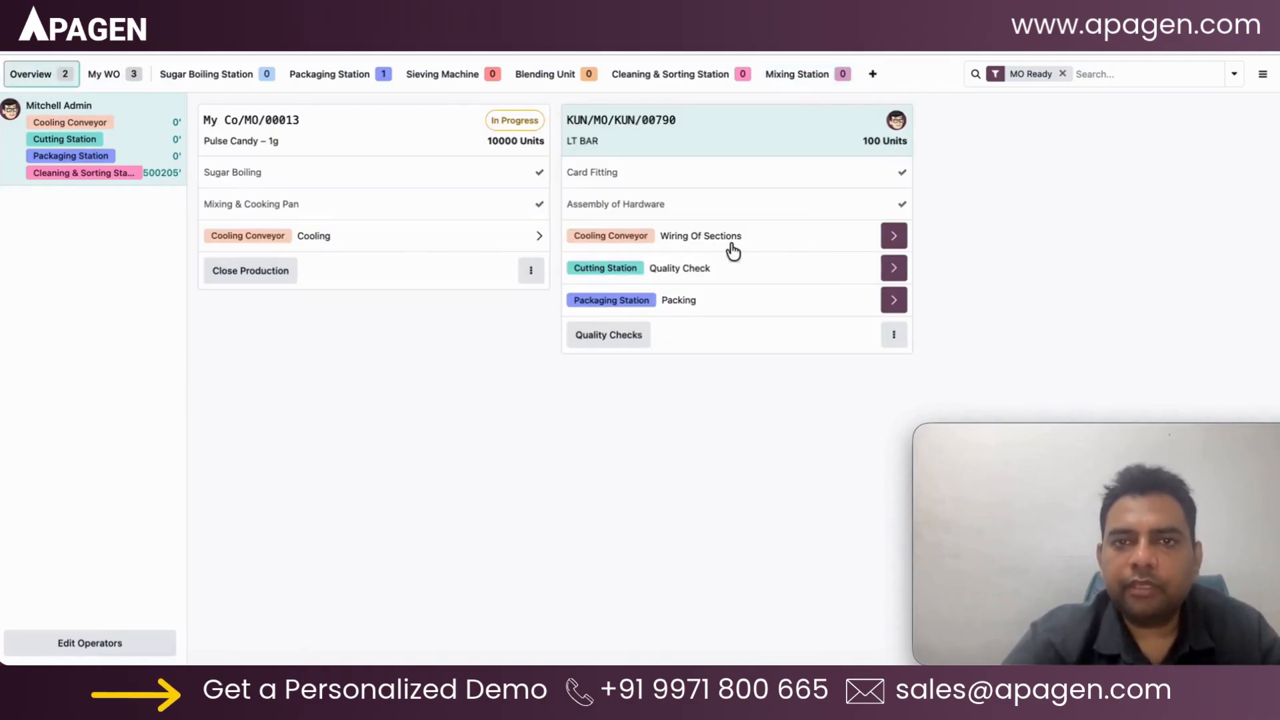
left_click(894, 236)
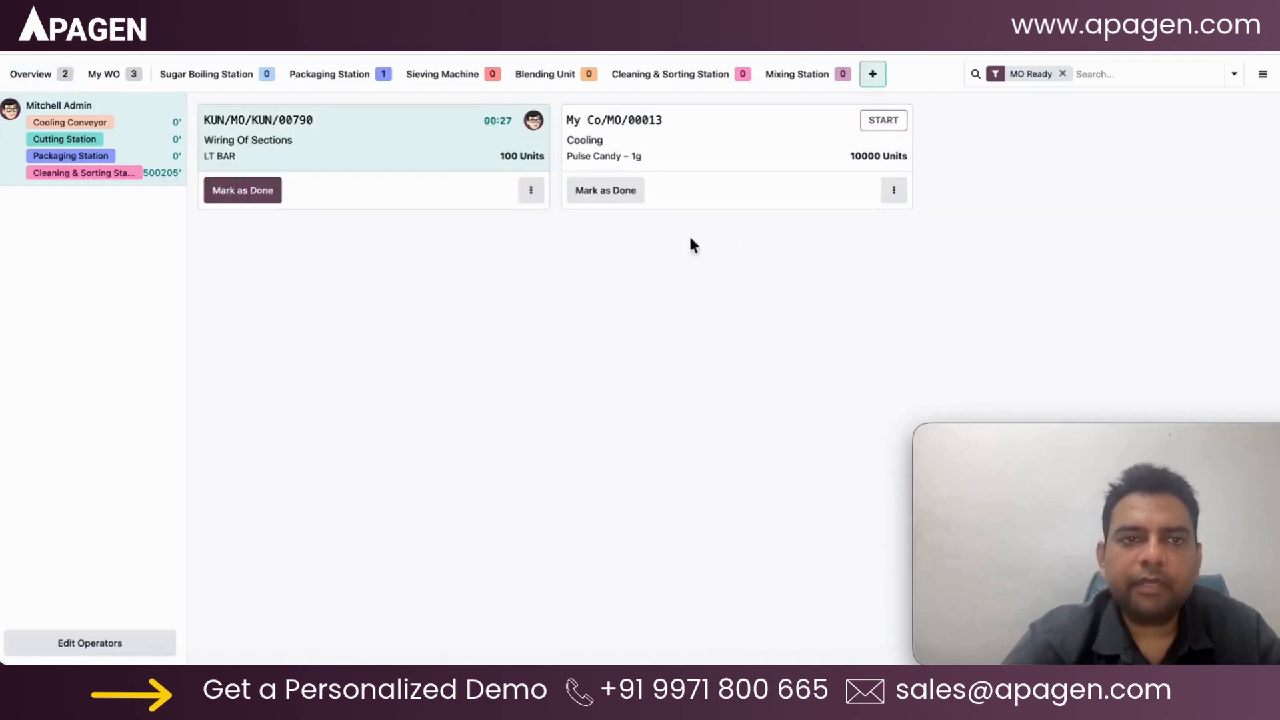
left_click(244, 199)
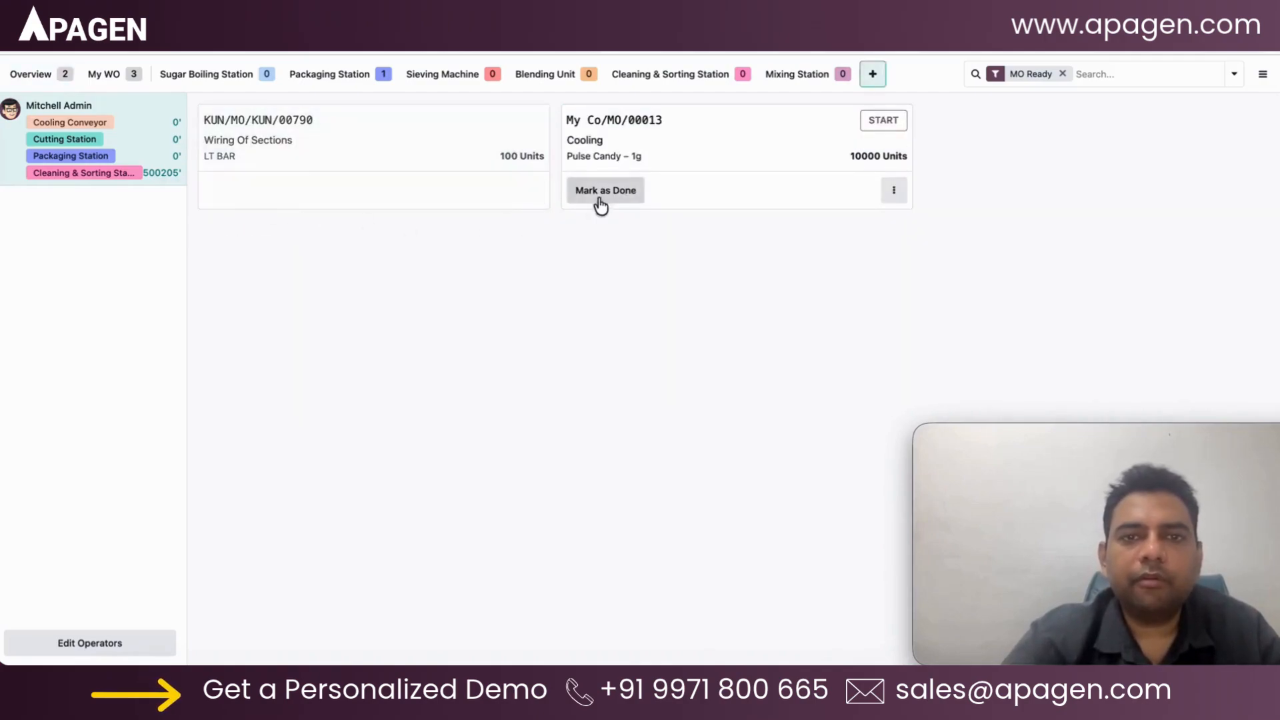
left_click(239, 192)
Open LT BAR's Quality Check work order at the Cutting Station from the overview and mark it as done.
left_click(26, 73)
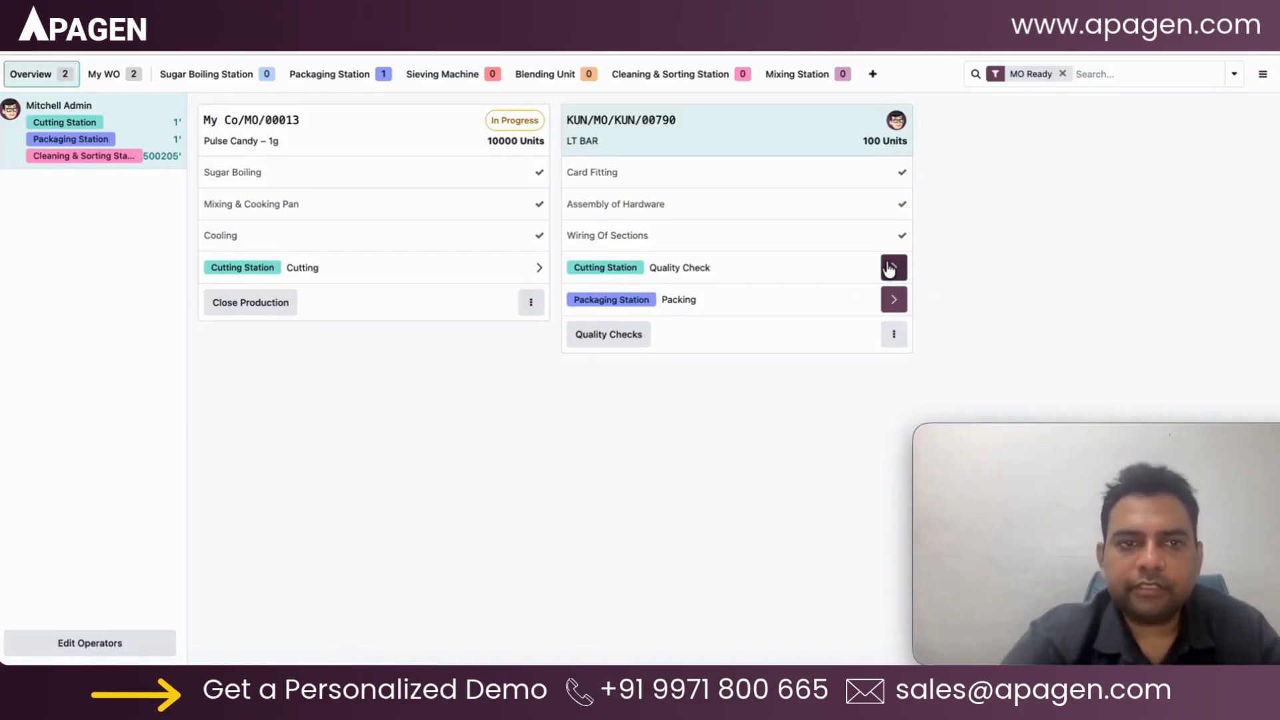
left_click(890, 268)
left_click(269, 200)
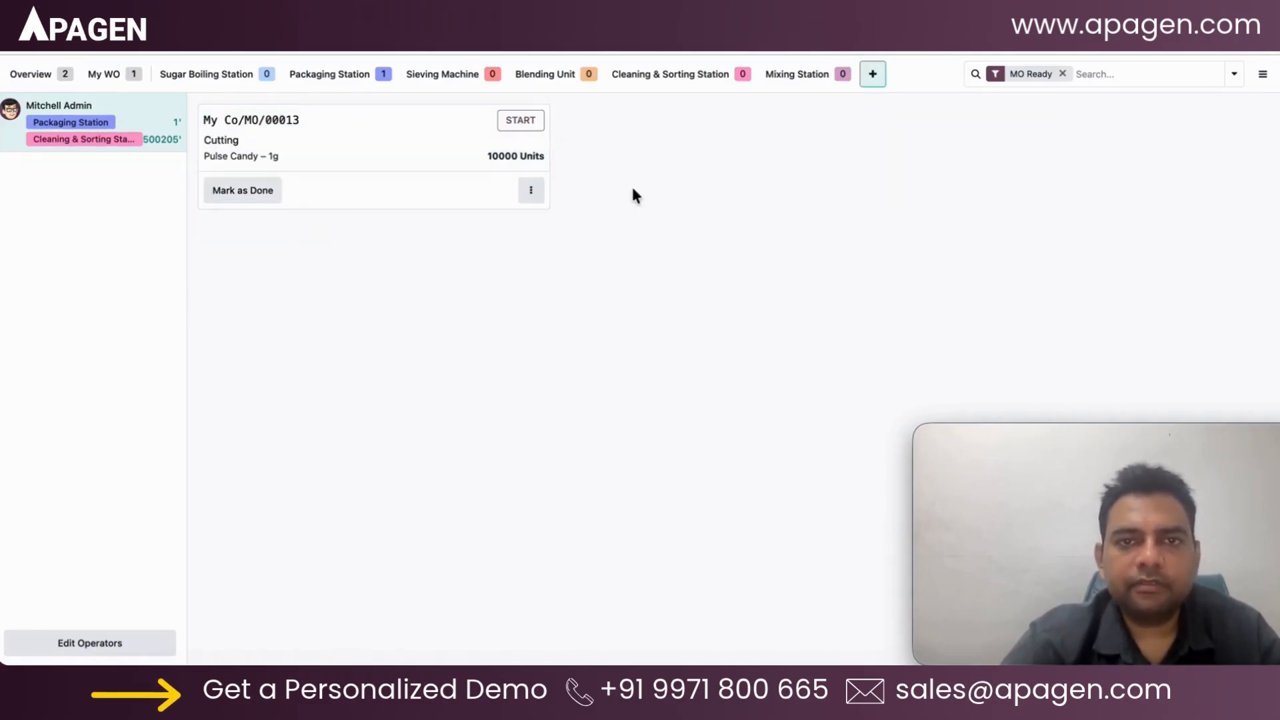
Try to close production from LT BAR's Packing work order at the Packaging Station.
left_click(38, 75)
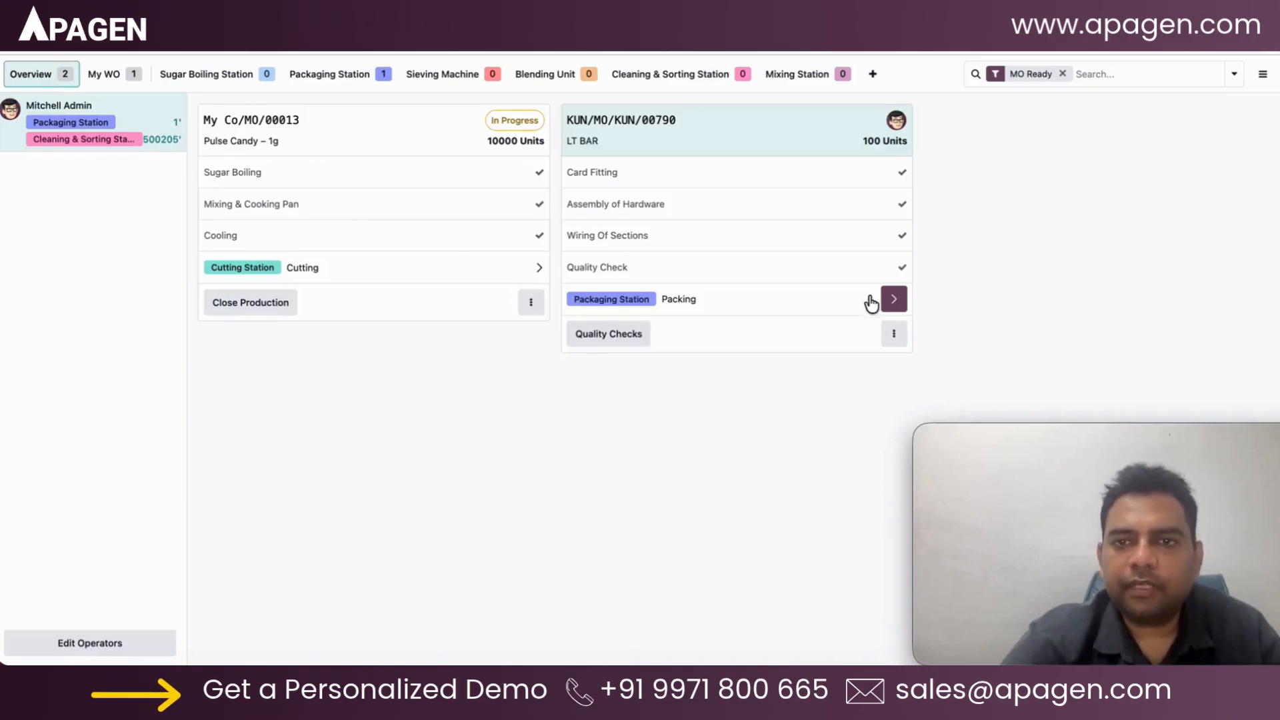
left_click(899, 302)
left_click(266, 192)
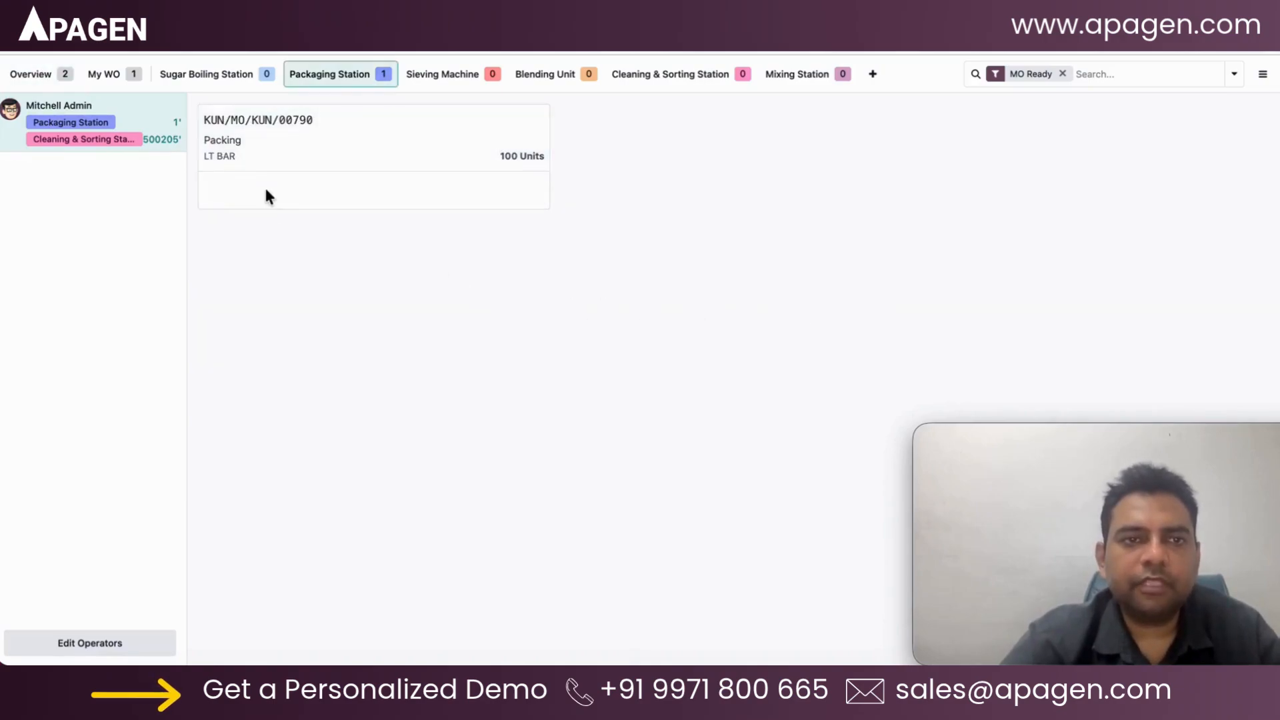
left_click(297, 394)
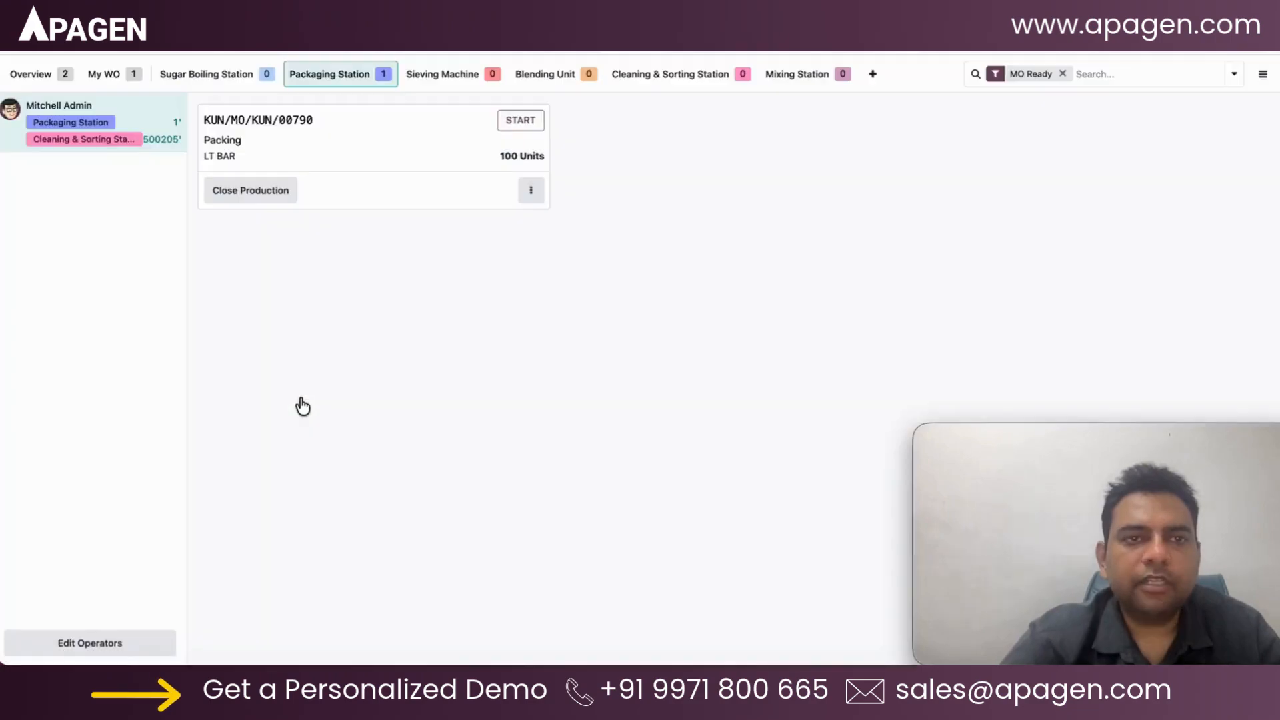
left_click(279, 193)
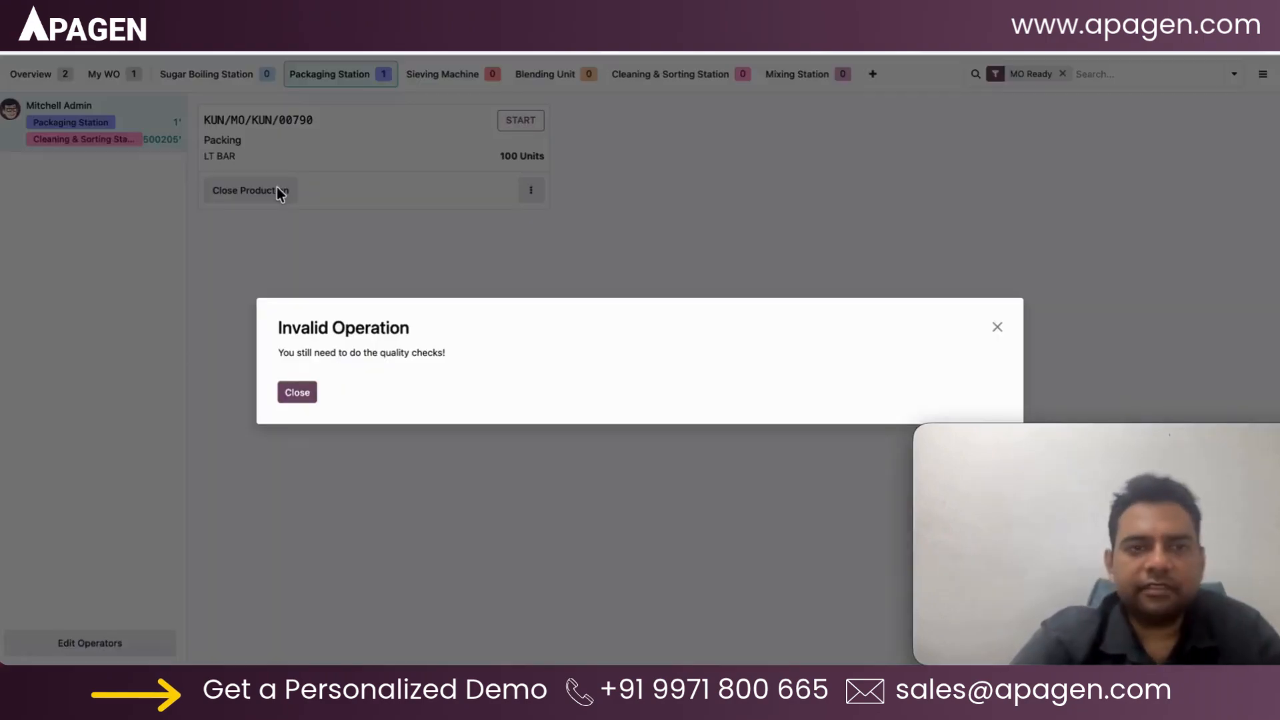
left_click(297, 393)
Return to the LT BAR manufacturing order, refresh its work orders, and start Packing.
left_click(463, 126)
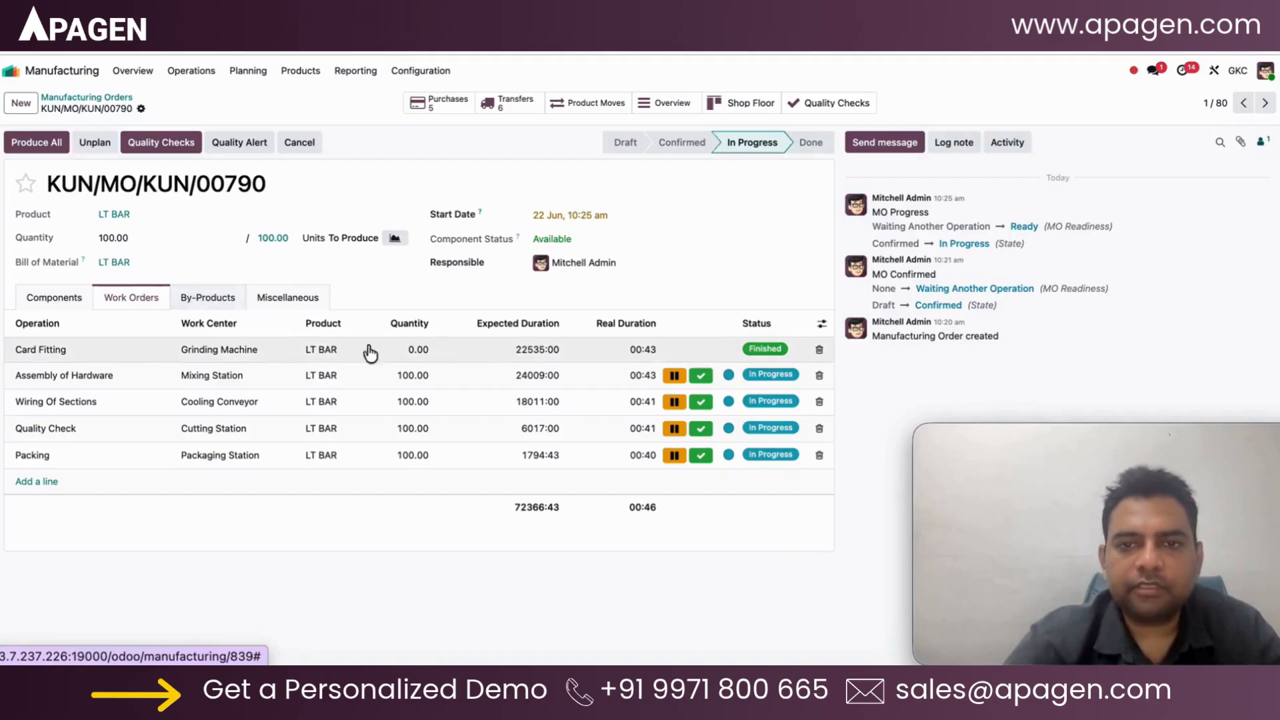
left_click(698, 381)
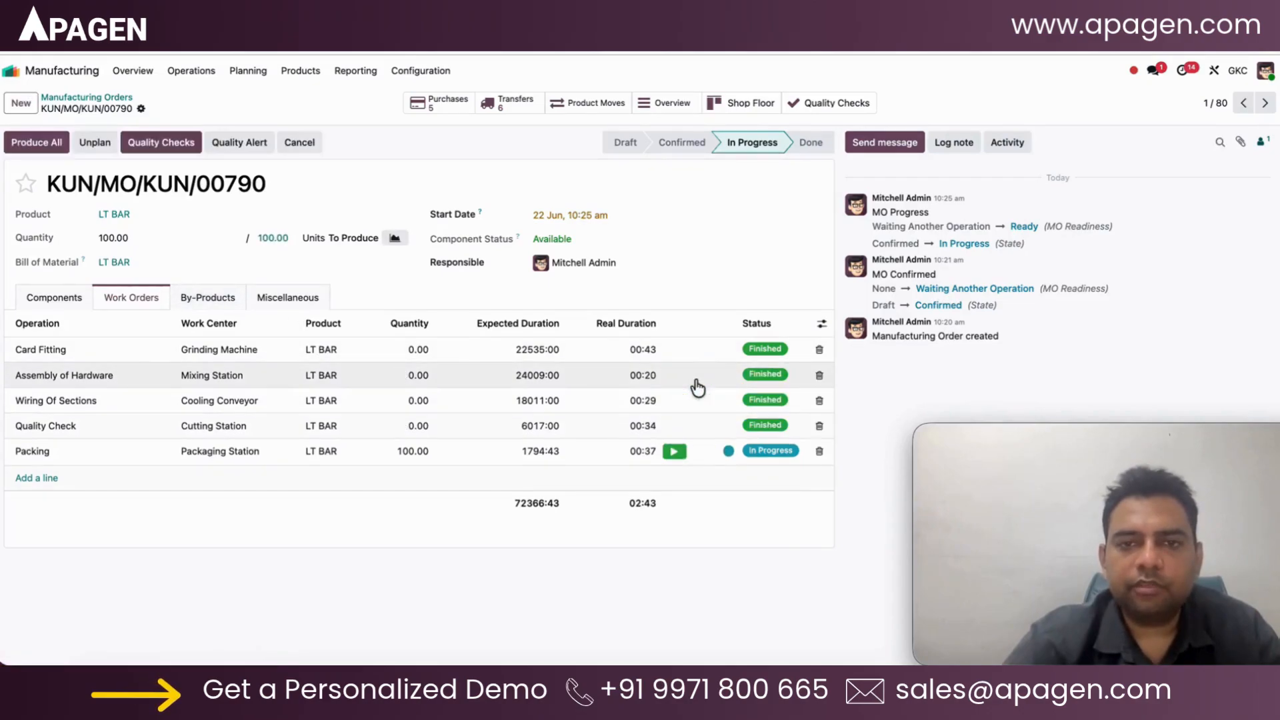
left_click(680, 452)
left_click(675, 452)
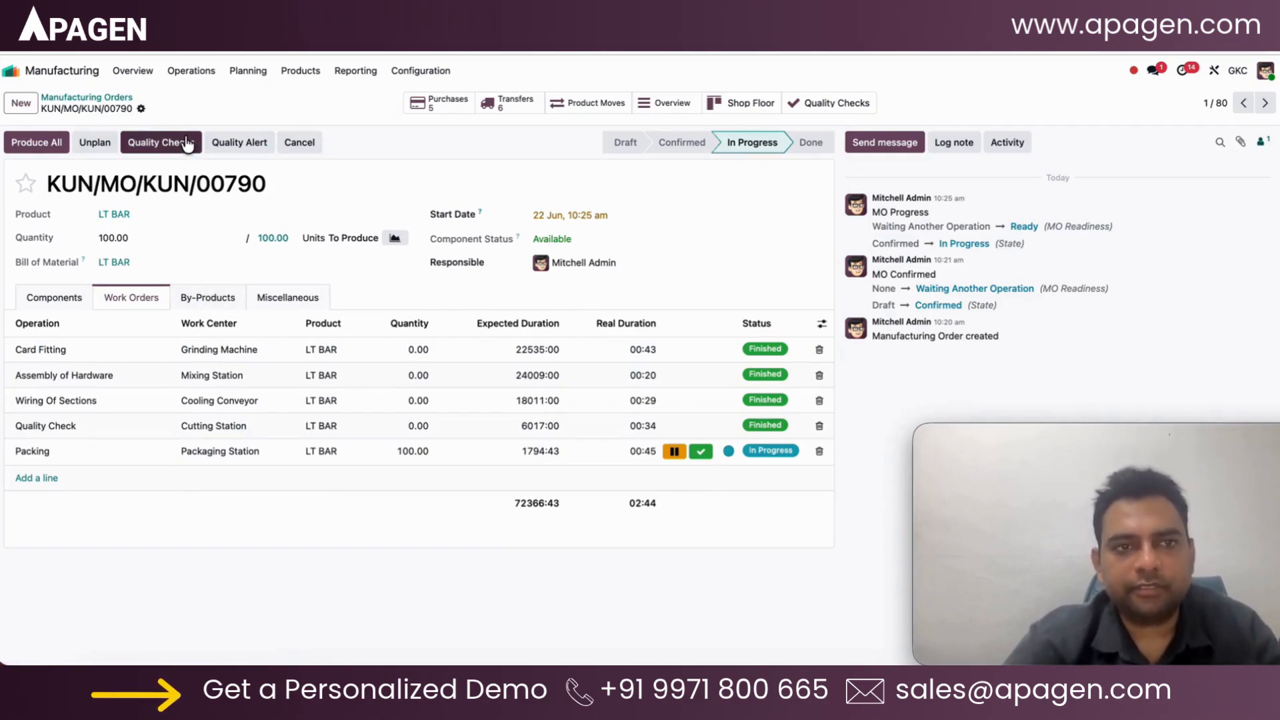
Open the LT BAR order's Tensile Strength quality check and enter a measure of 24 mm.
left_click(166, 137)
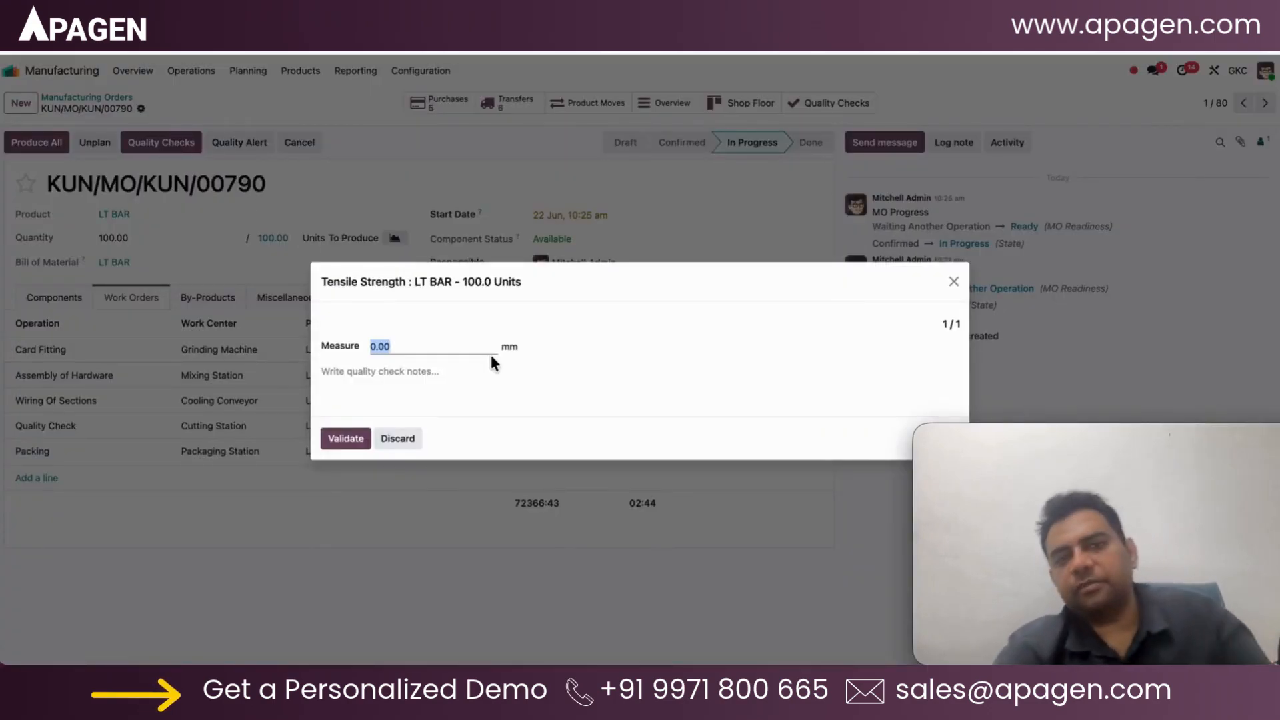
type("24")
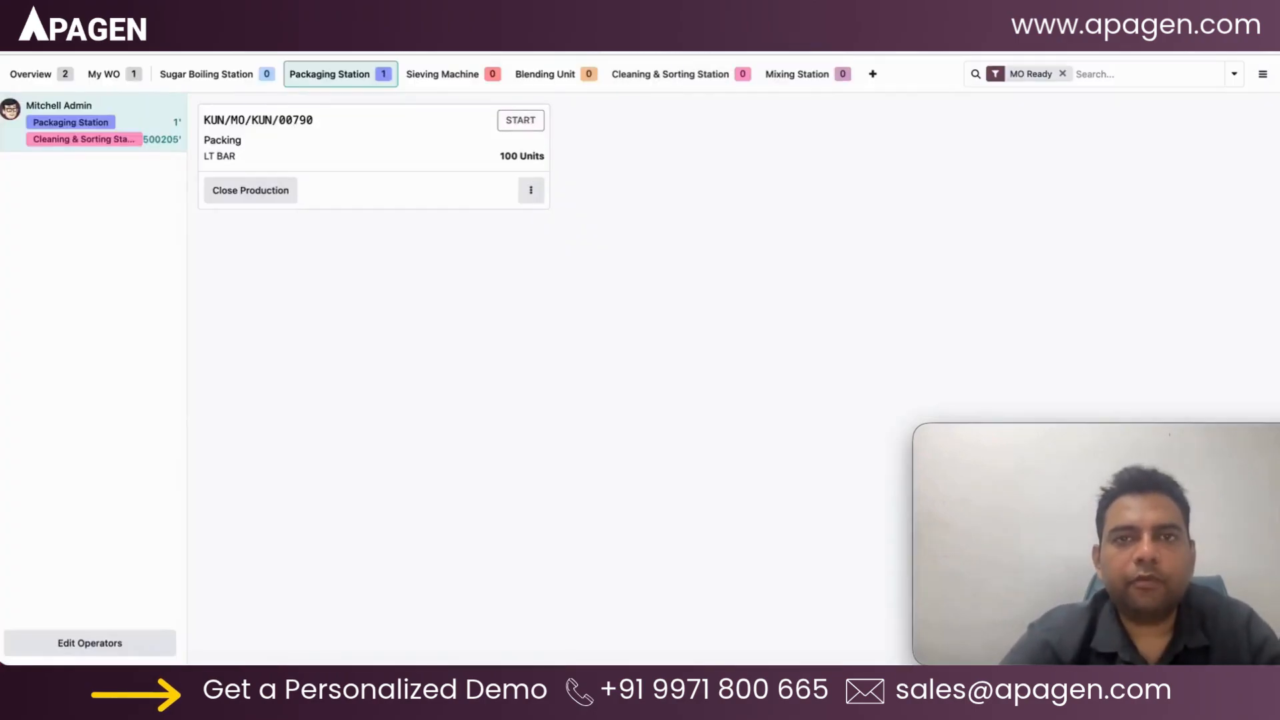
Open the LT BAR Tensile Strength control point in the Quality app to examine its norm and tolerance.
left_click(8, 76)
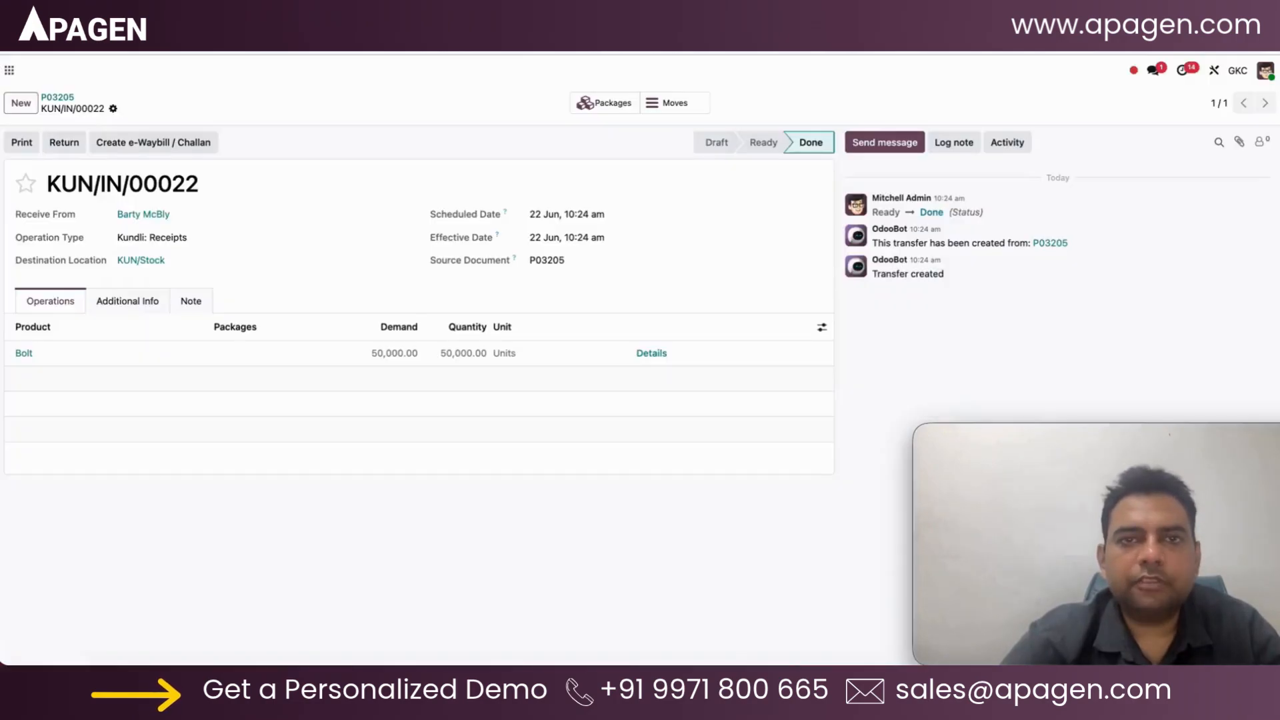
left_click(9, 70)
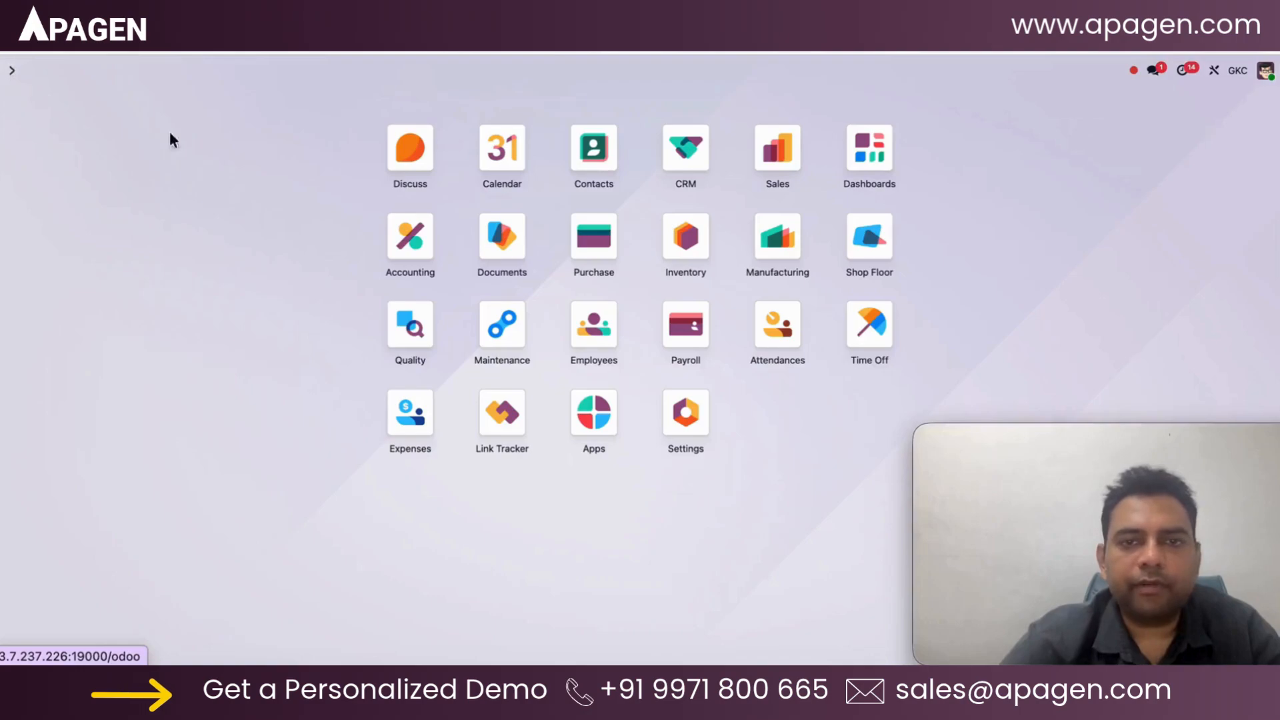
left_click(424, 341)
left_click(327, 76)
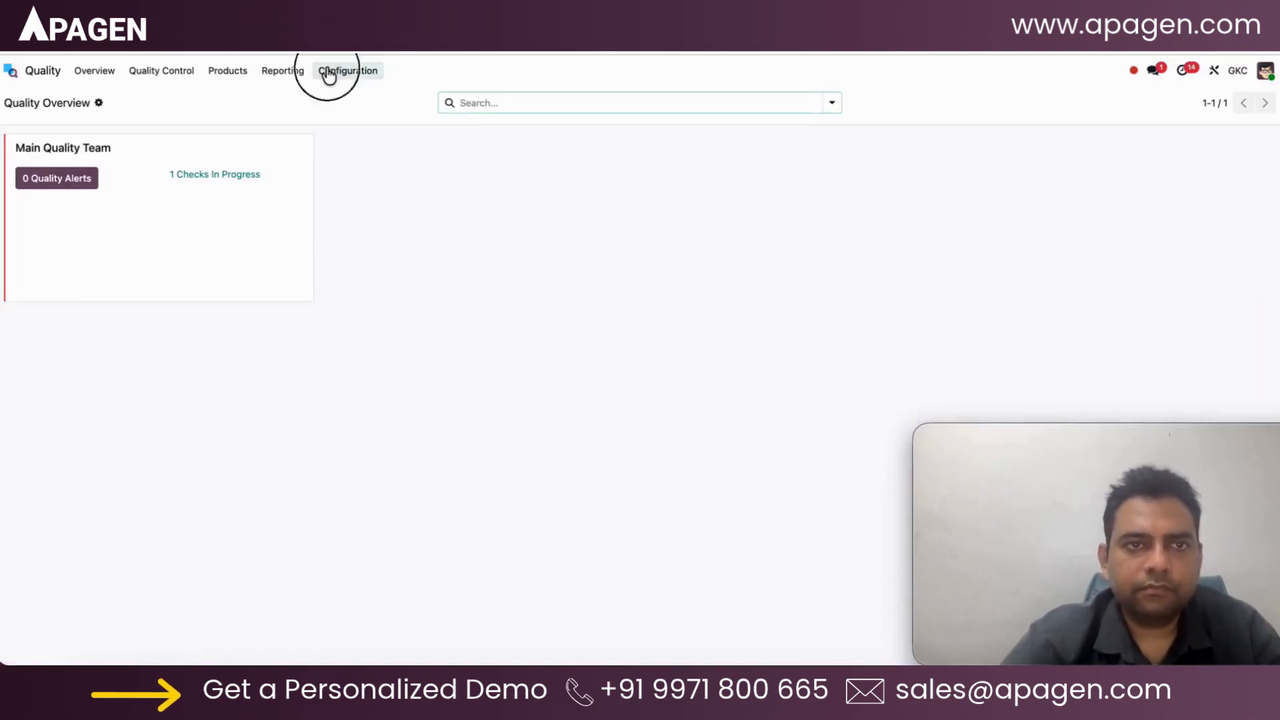
mouse_move(178, 73)
left_click(176, 97)
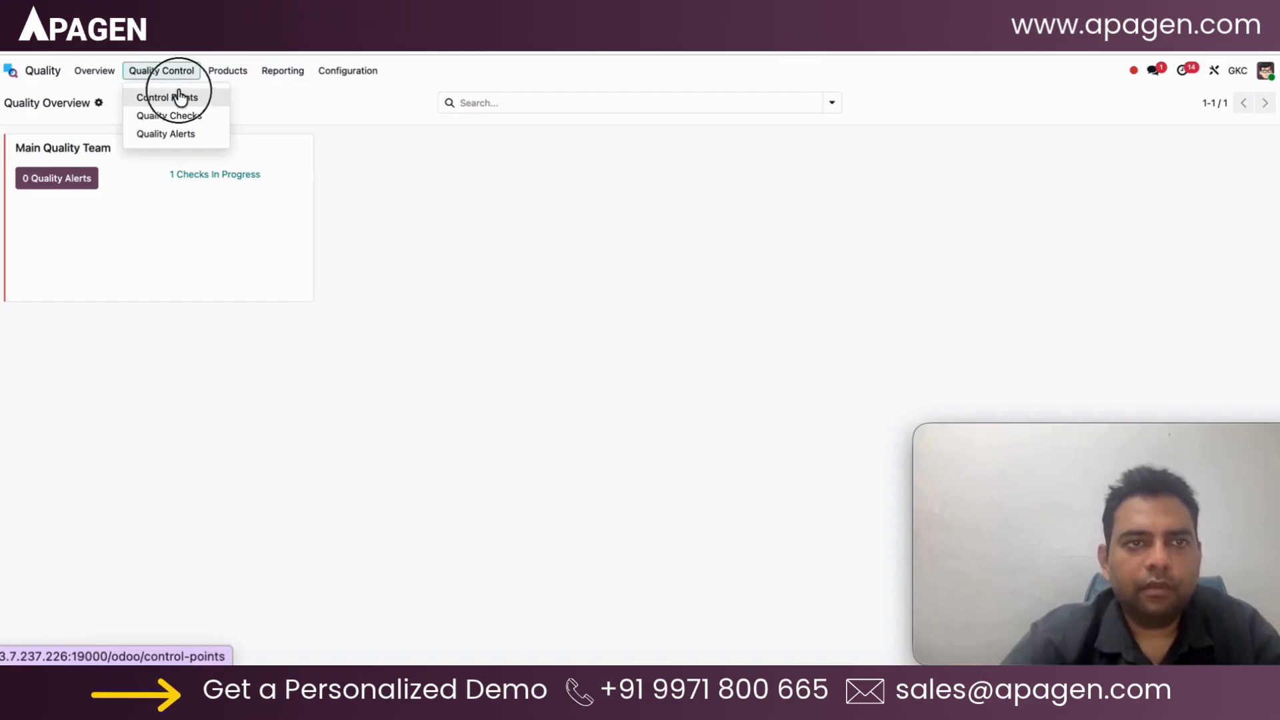
left_click(243, 165)
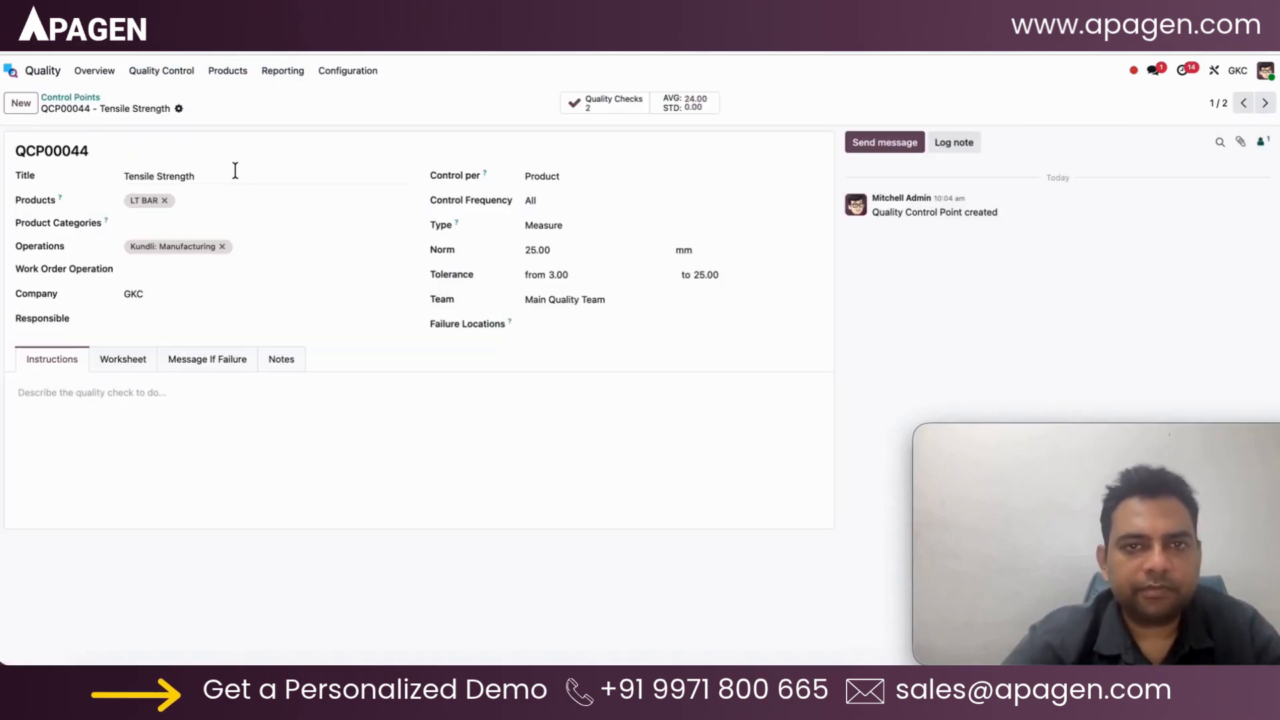
Return to the LT BAR manufacturing order and validate its Tensile Strength quality check.
left_click(434, 247)
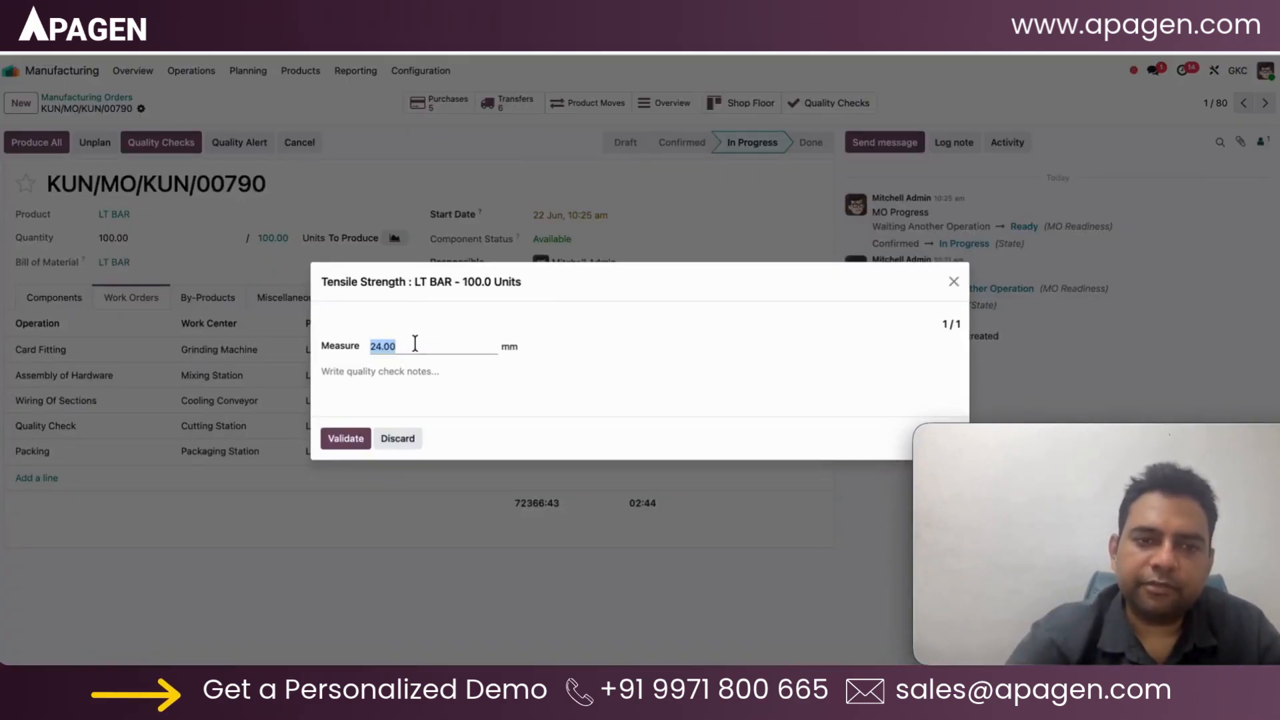
left_click(344, 442)
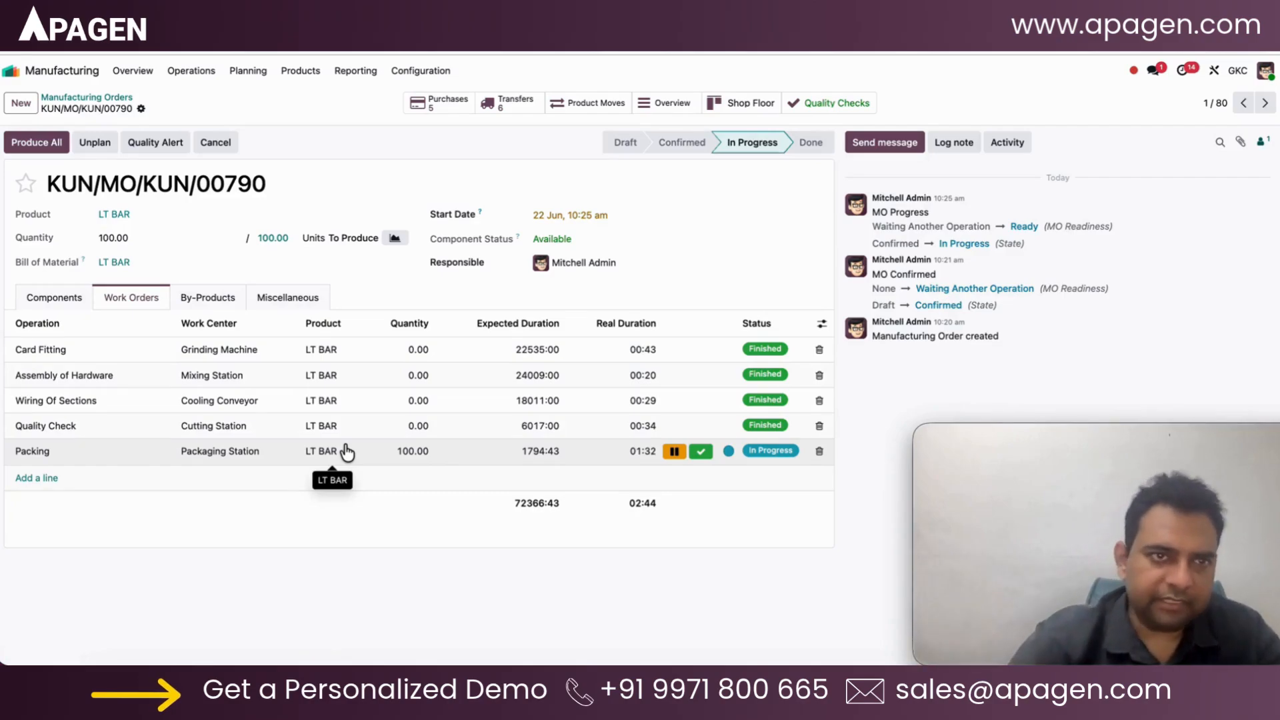
Create a maintenance request from the LT BAR manufacturing order, titled "Machine not powering up".
left_click(144, 110)
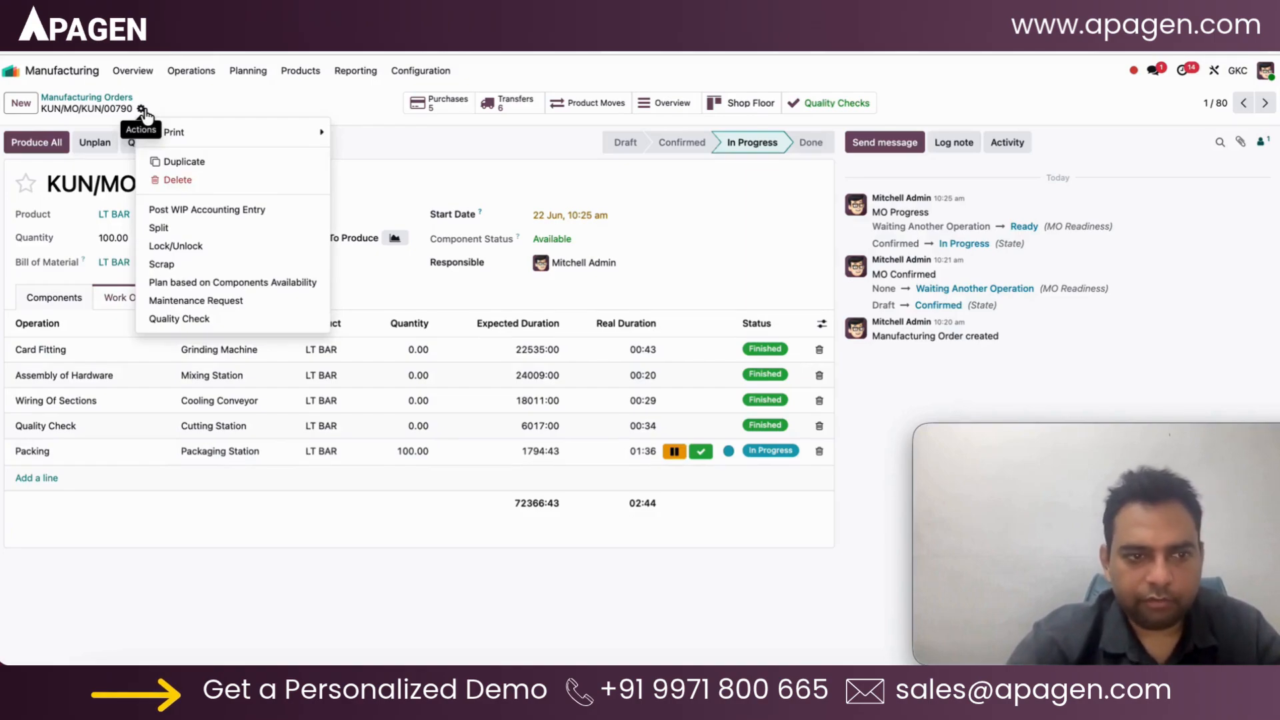
left_click(318, 298)
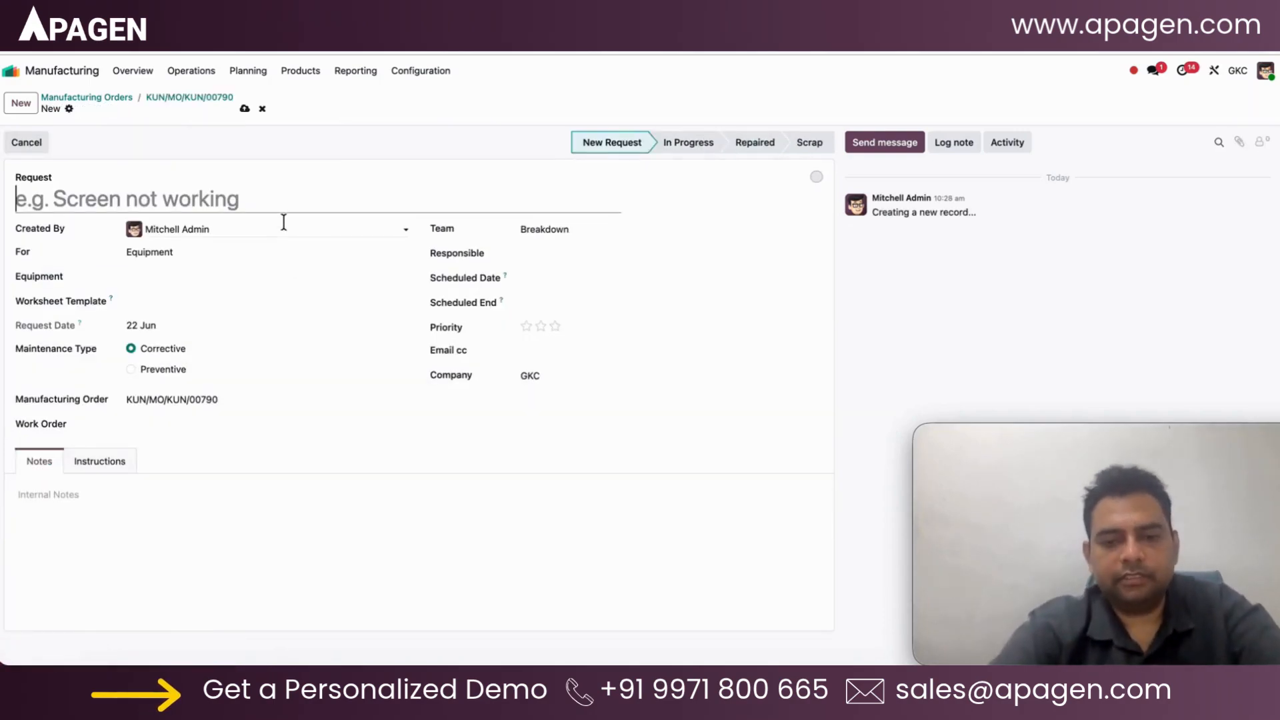
type("Machine ")
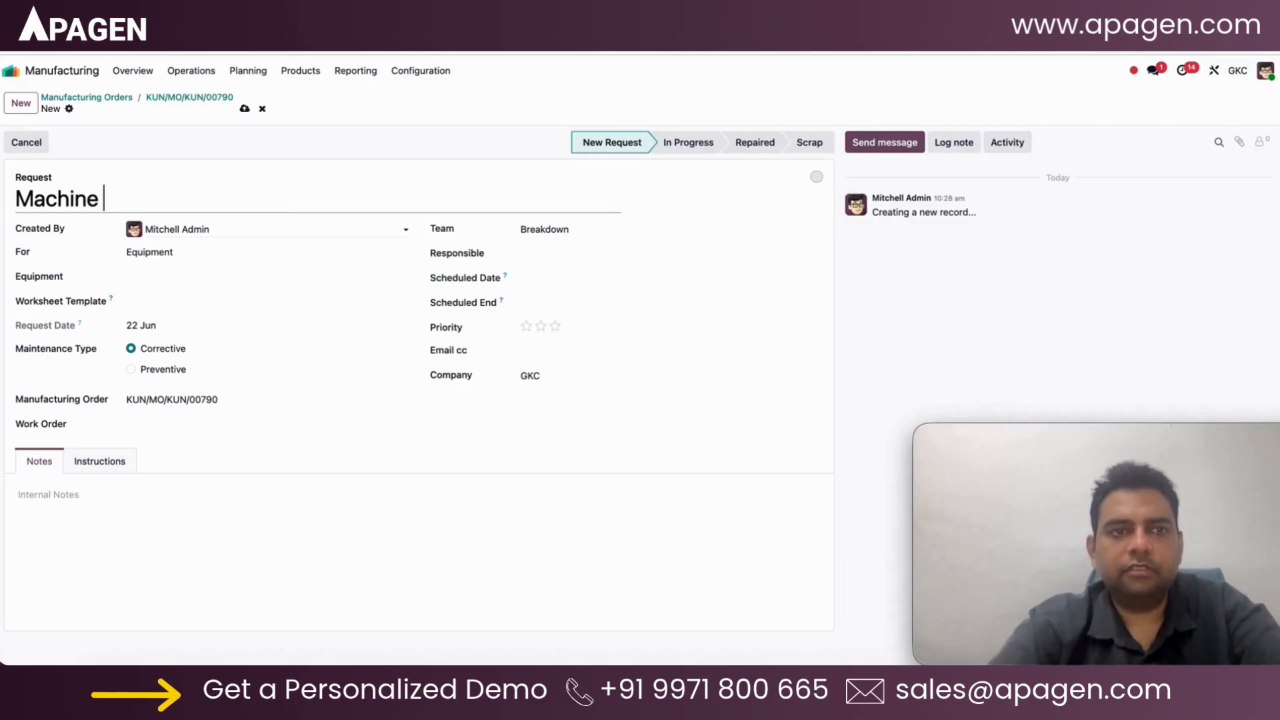
type("not pow")
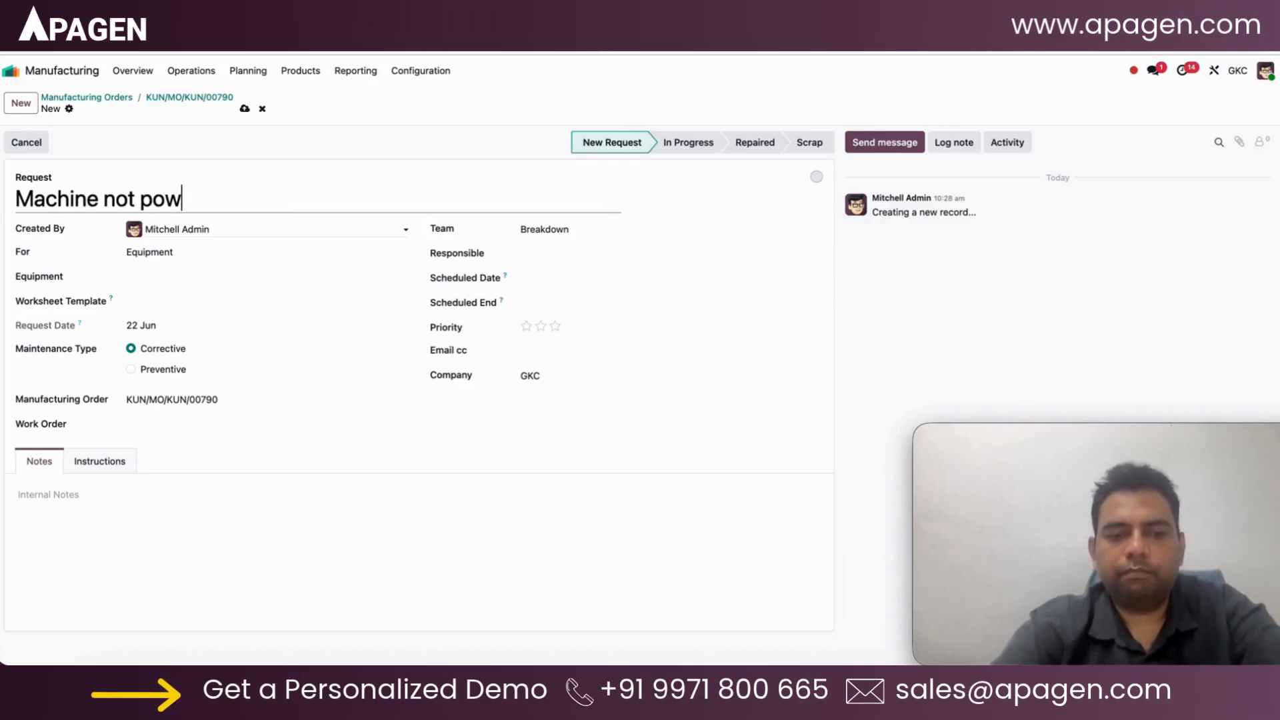
type("ering up")
key("Tab")
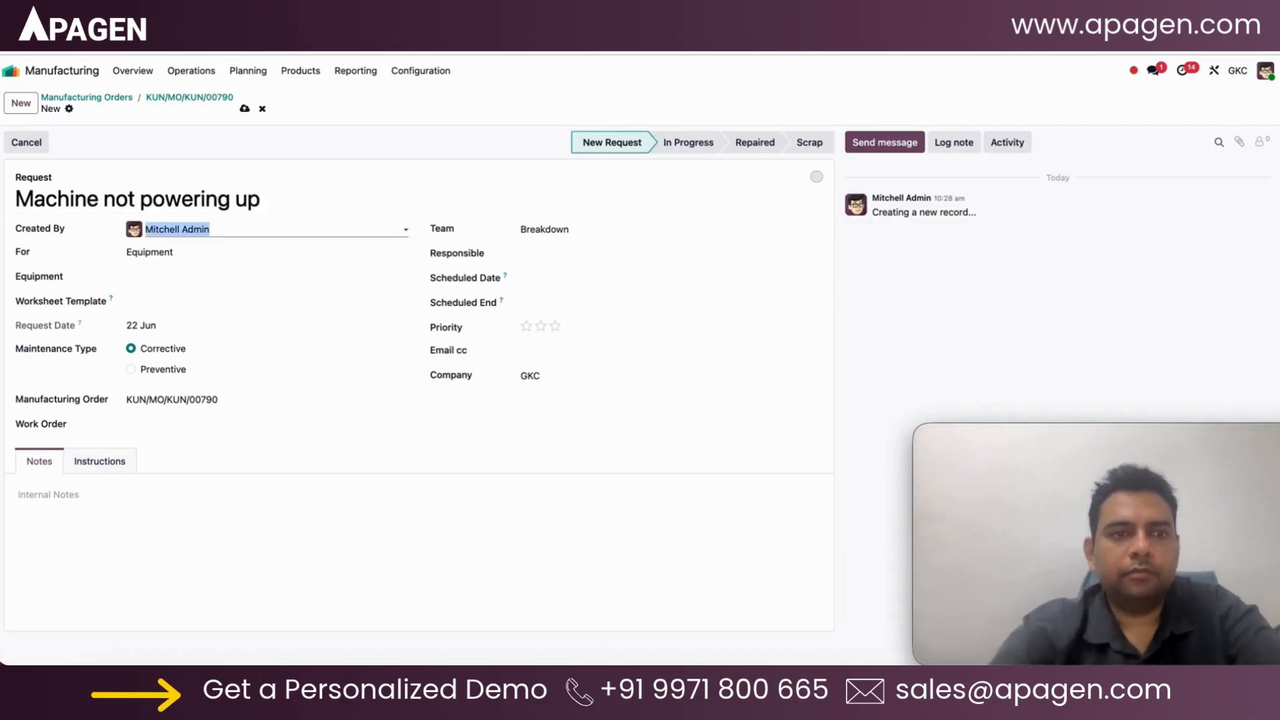
Set the request's equipment to Cooling Conveyor, worksheet template to Default Worksheet, work order to Wiring Of Sections and priority to three stars.
left_click(258, 277)
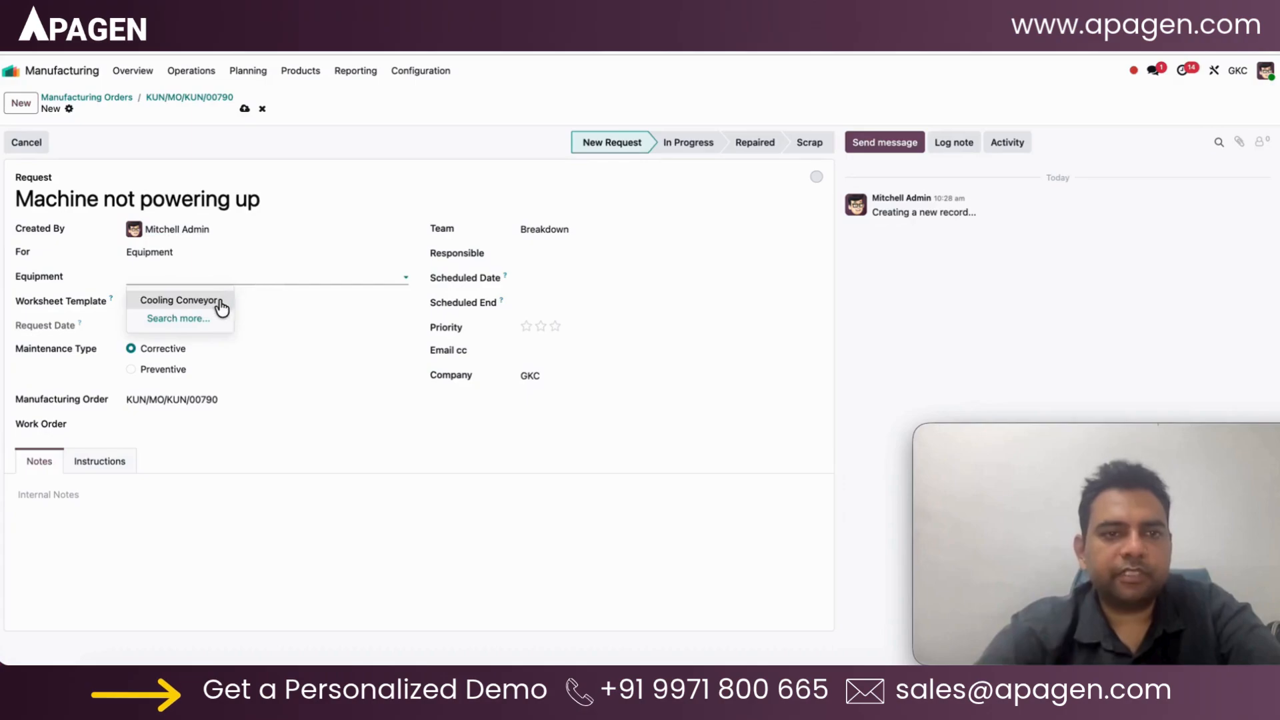
left_click(220, 303)
left_click(220, 300)
left_click(212, 327)
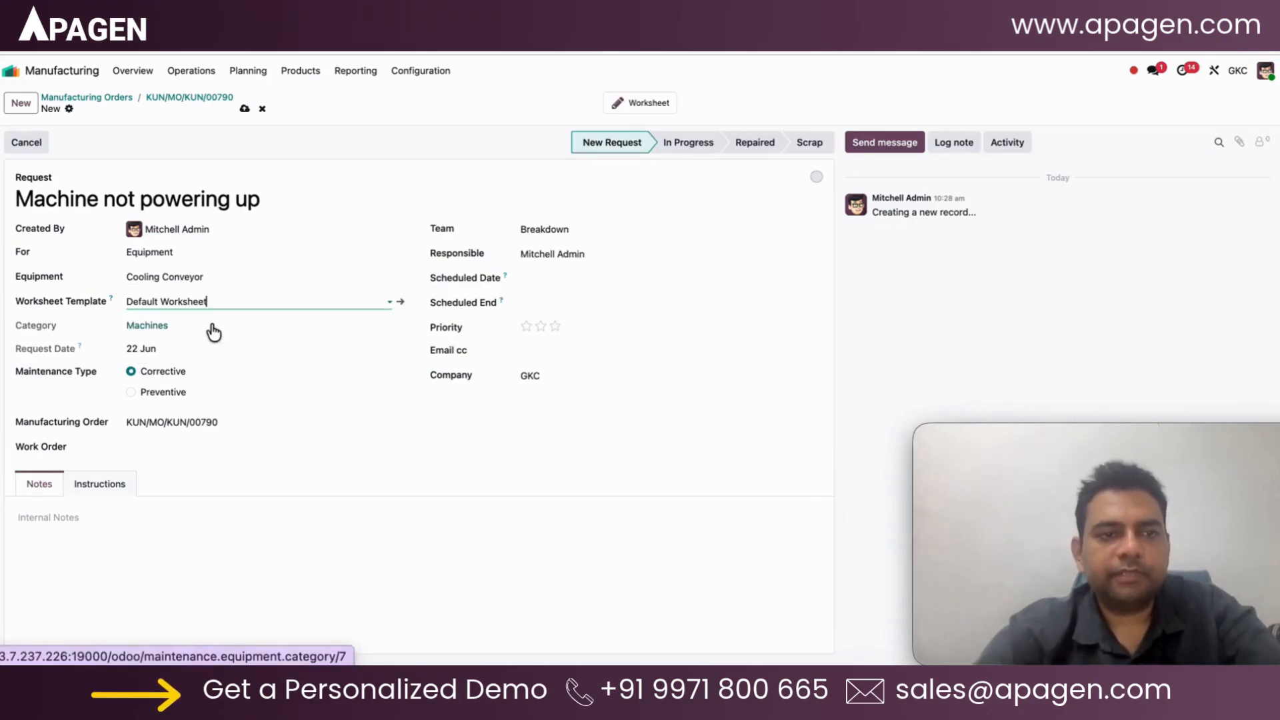
left_click(219, 444)
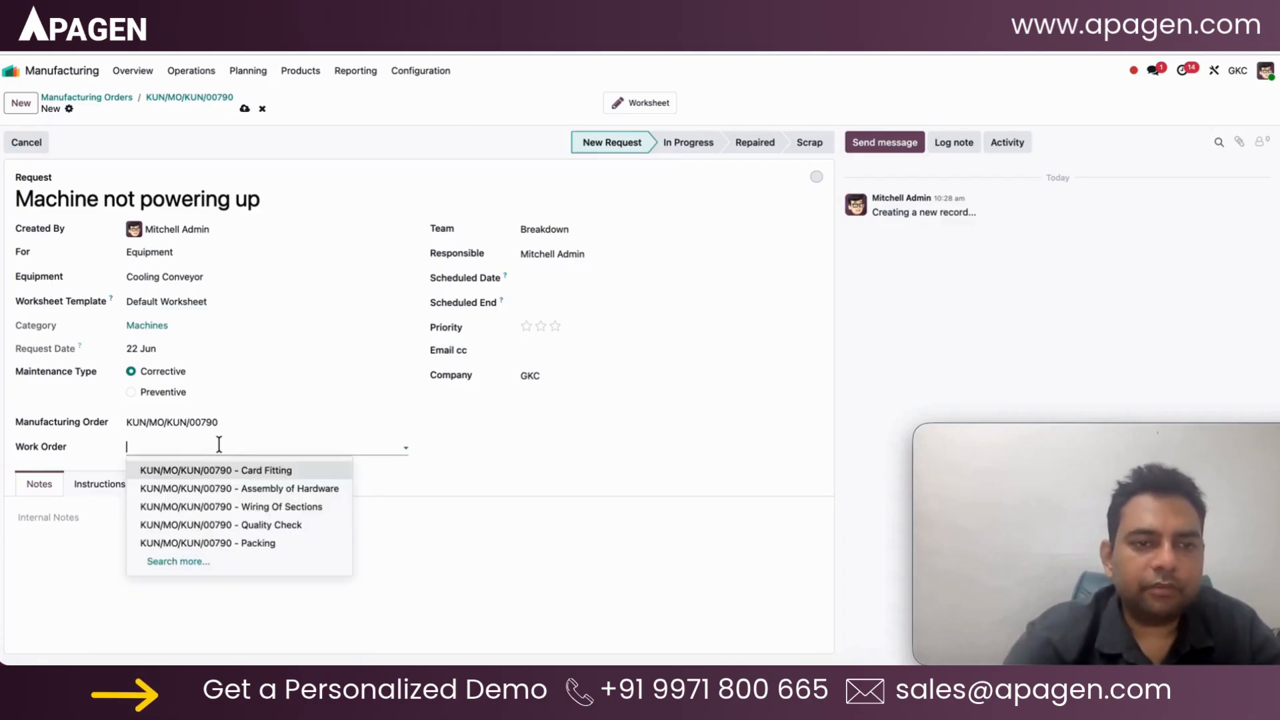
left_click(229, 506)
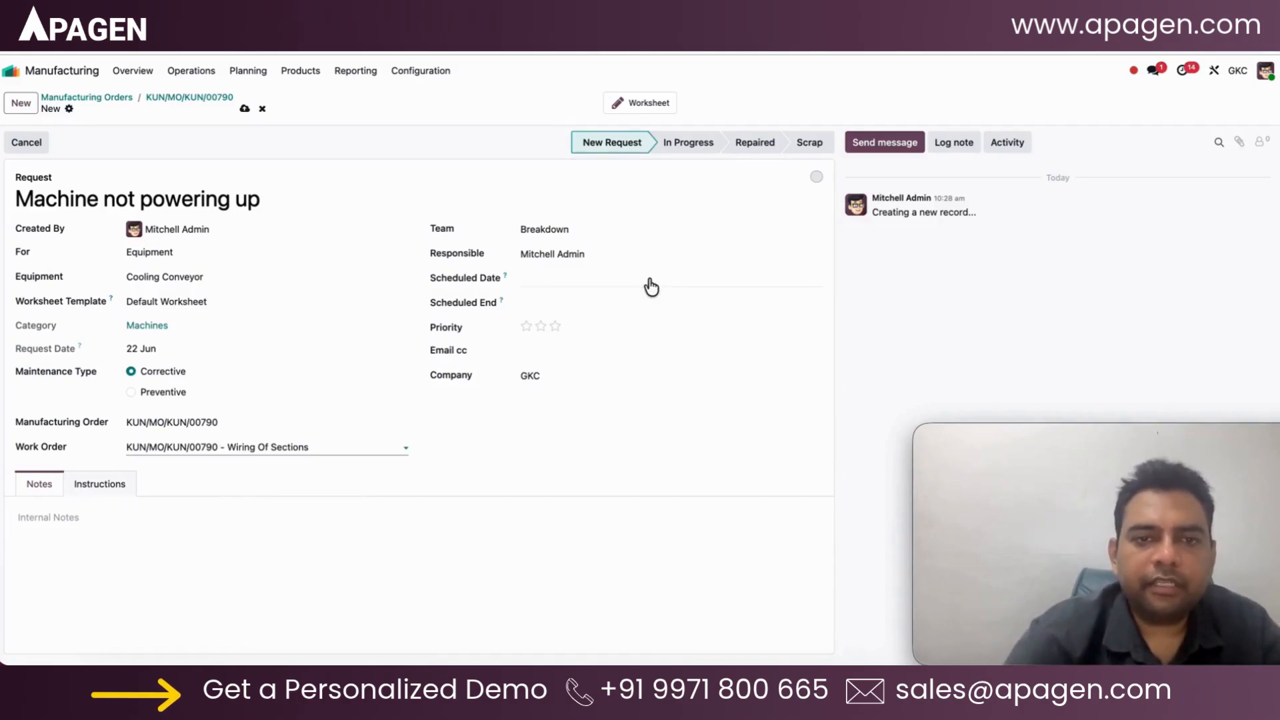
left_click(554, 328)
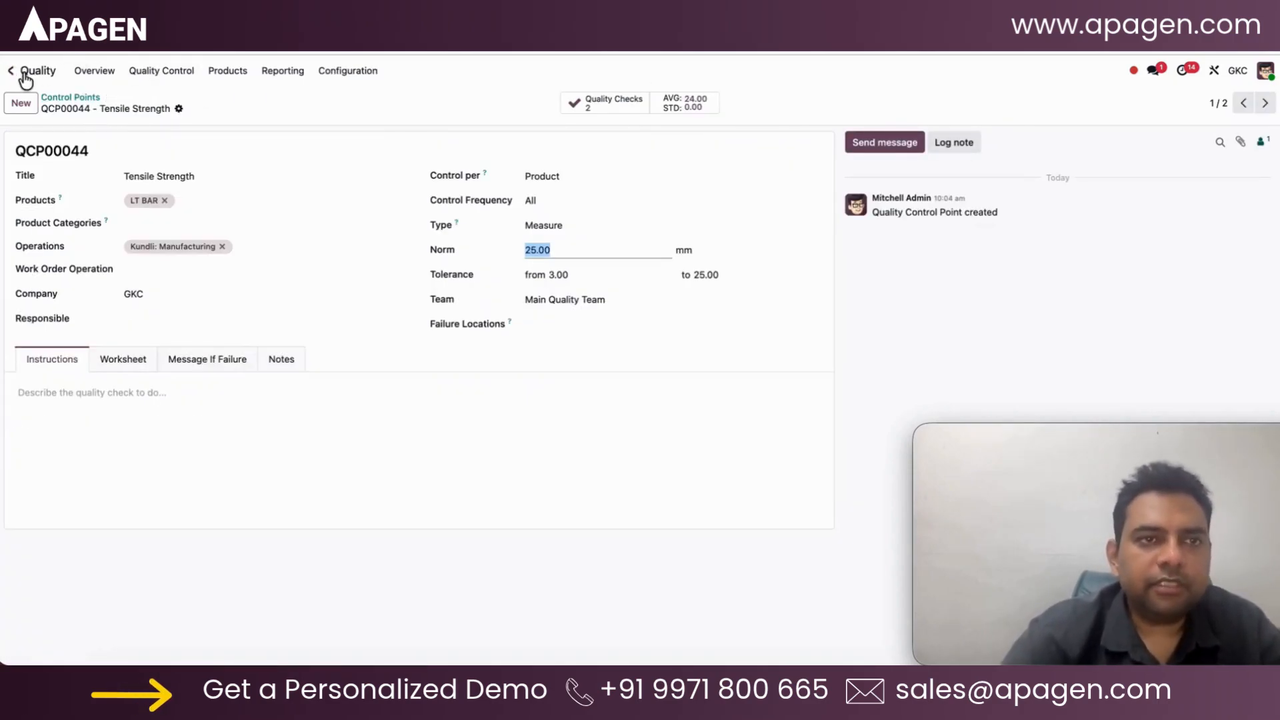
Open the "Machine not powering up" request in the Maintenance app's Breakdown team and move it to In Progress.
left_click(12, 71)
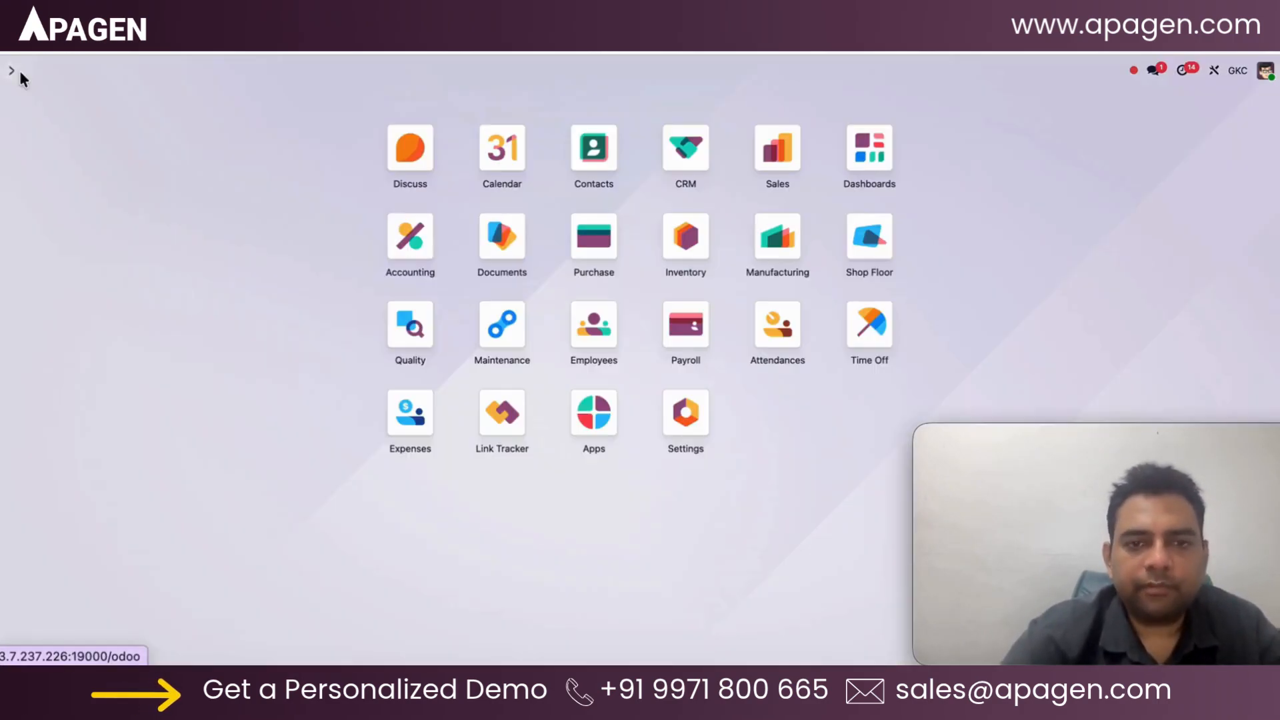
left_click(518, 331)
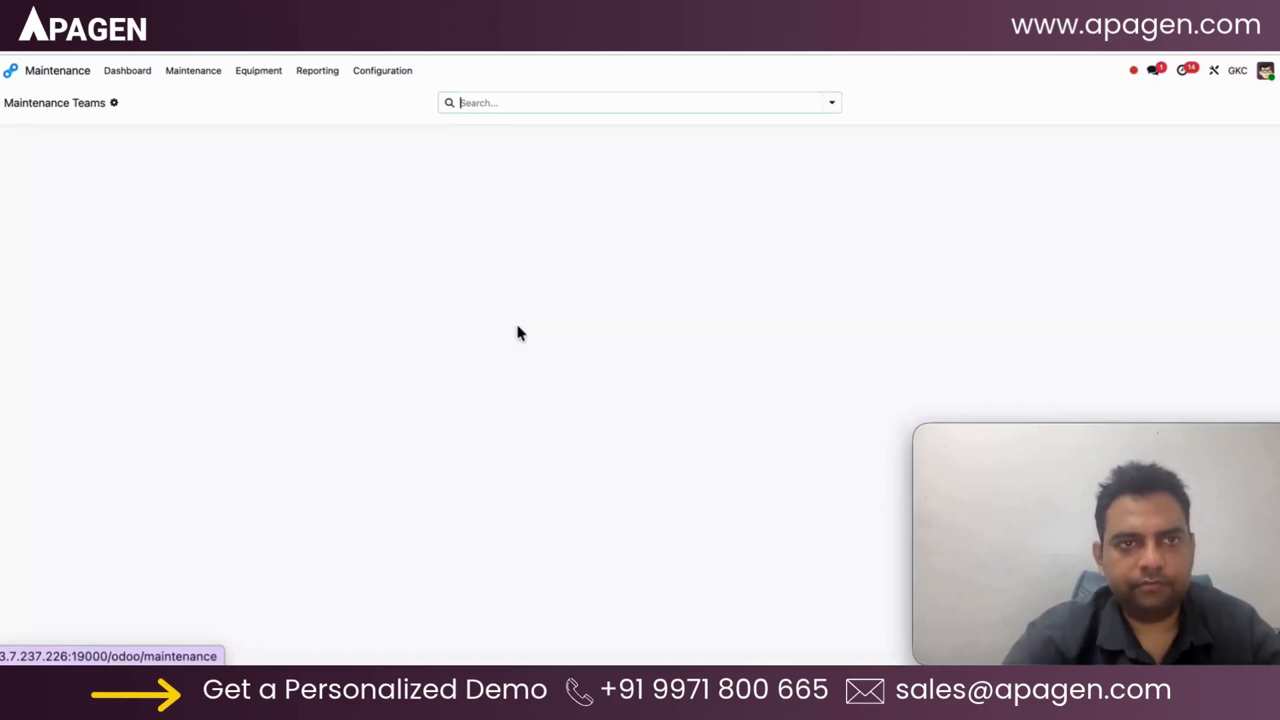
left_click(52, 178)
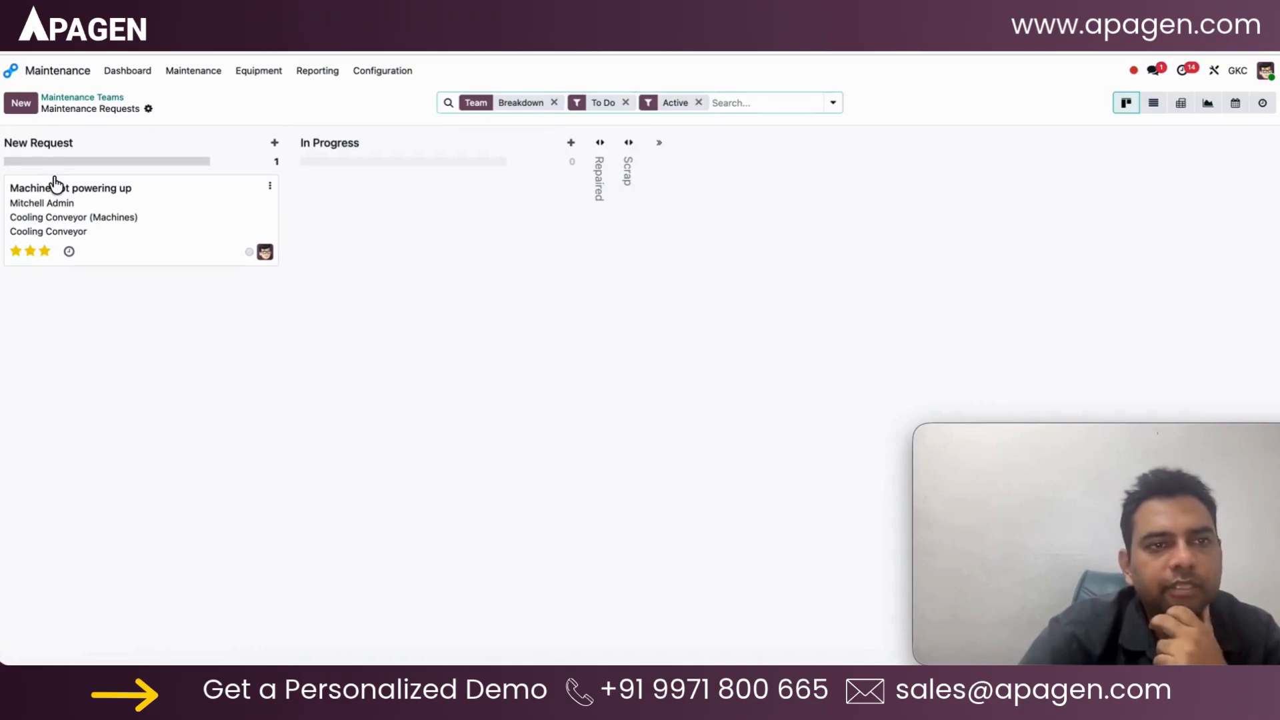
left_click(141, 243)
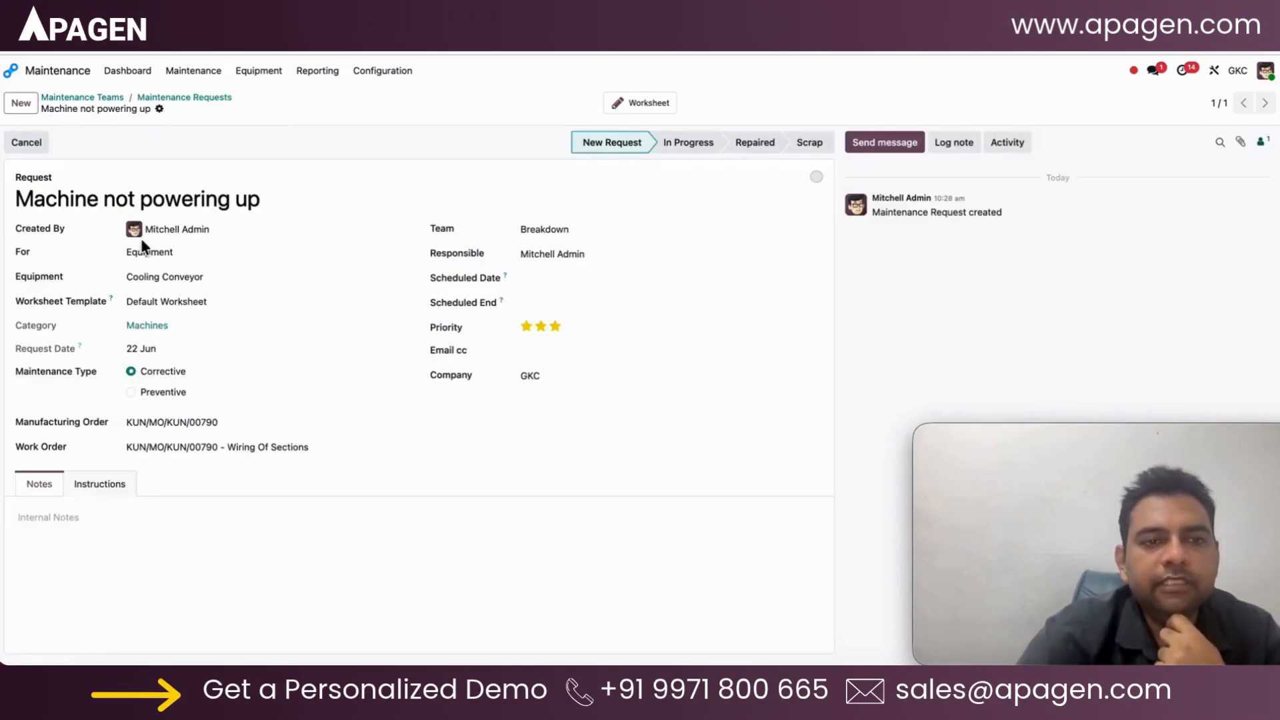
left_click(118, 484)
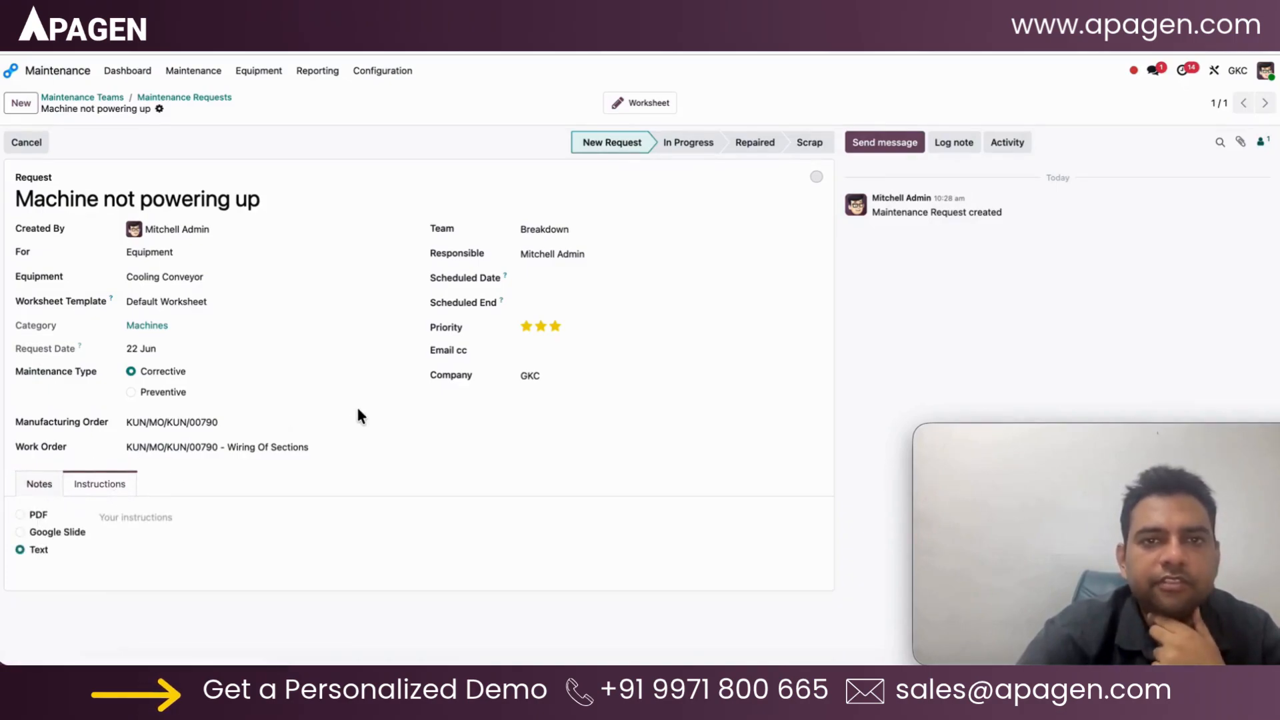
left_click(689, 144)
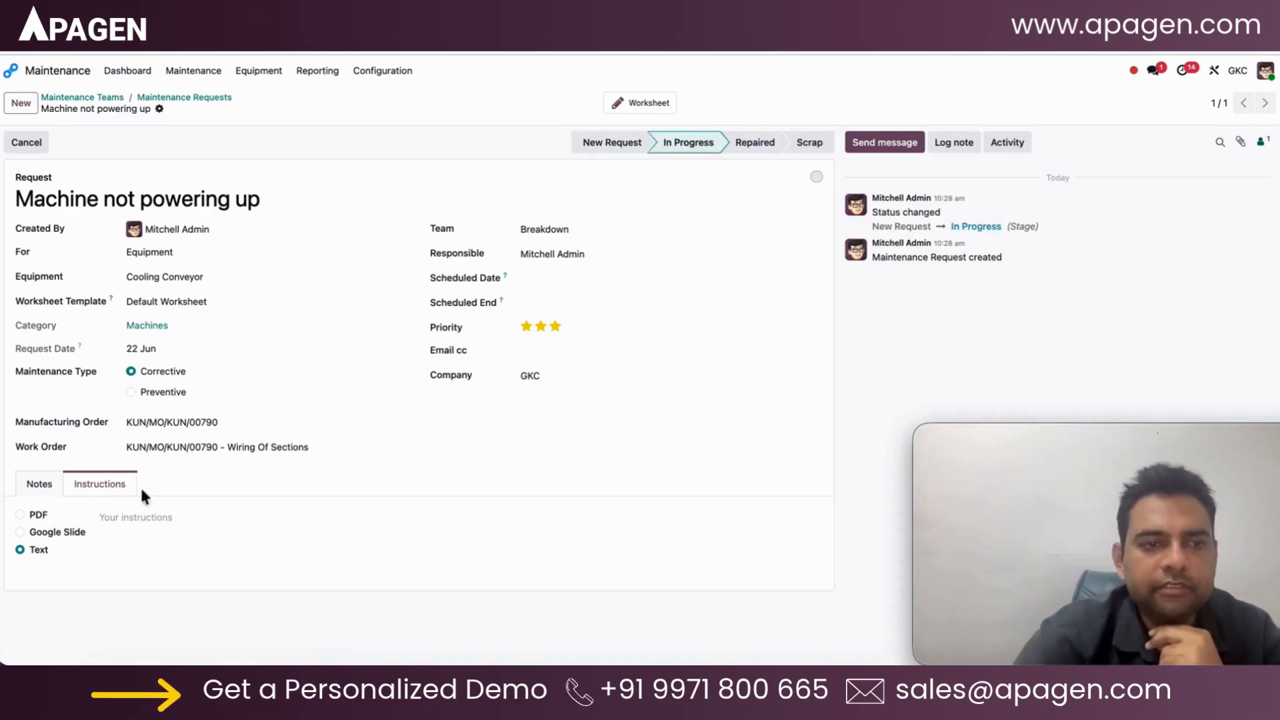
Add the note "Voltage Fluctuations. Installed Generetar." to the maintenance request and move it to the Repaired stage.
left_click(30, 488)
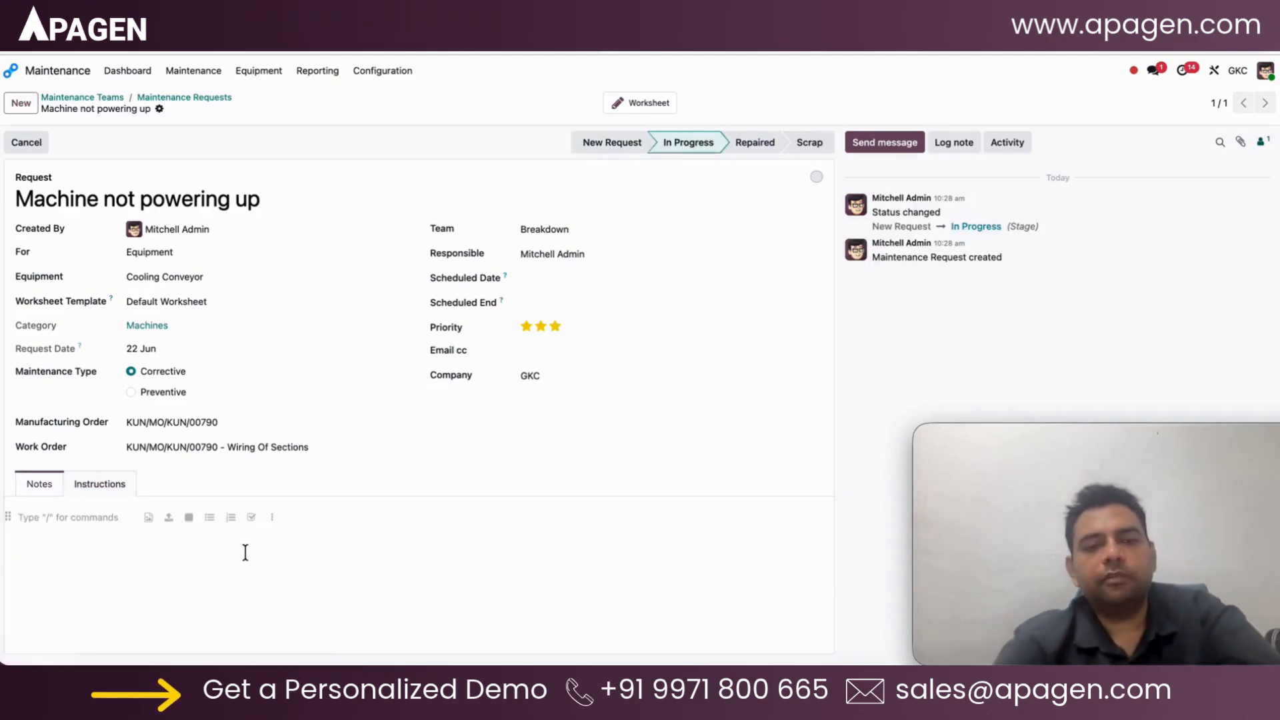
type("Voltage ")
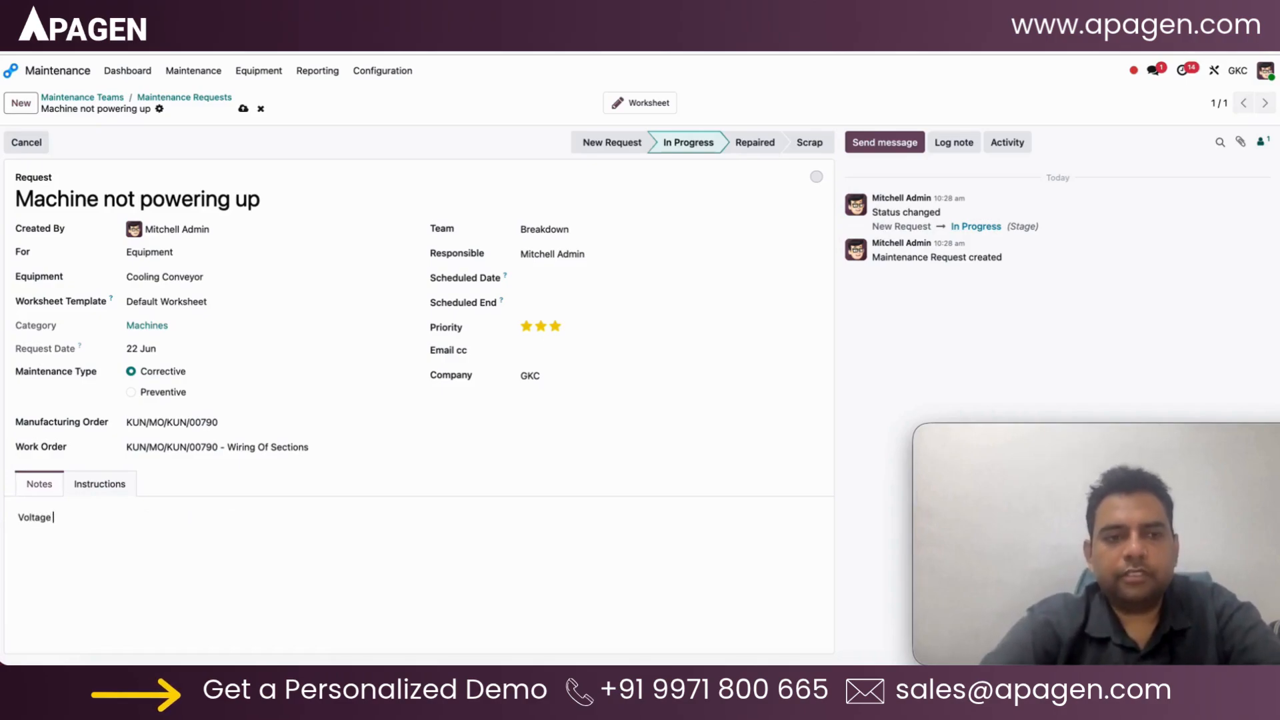
type("Flu")
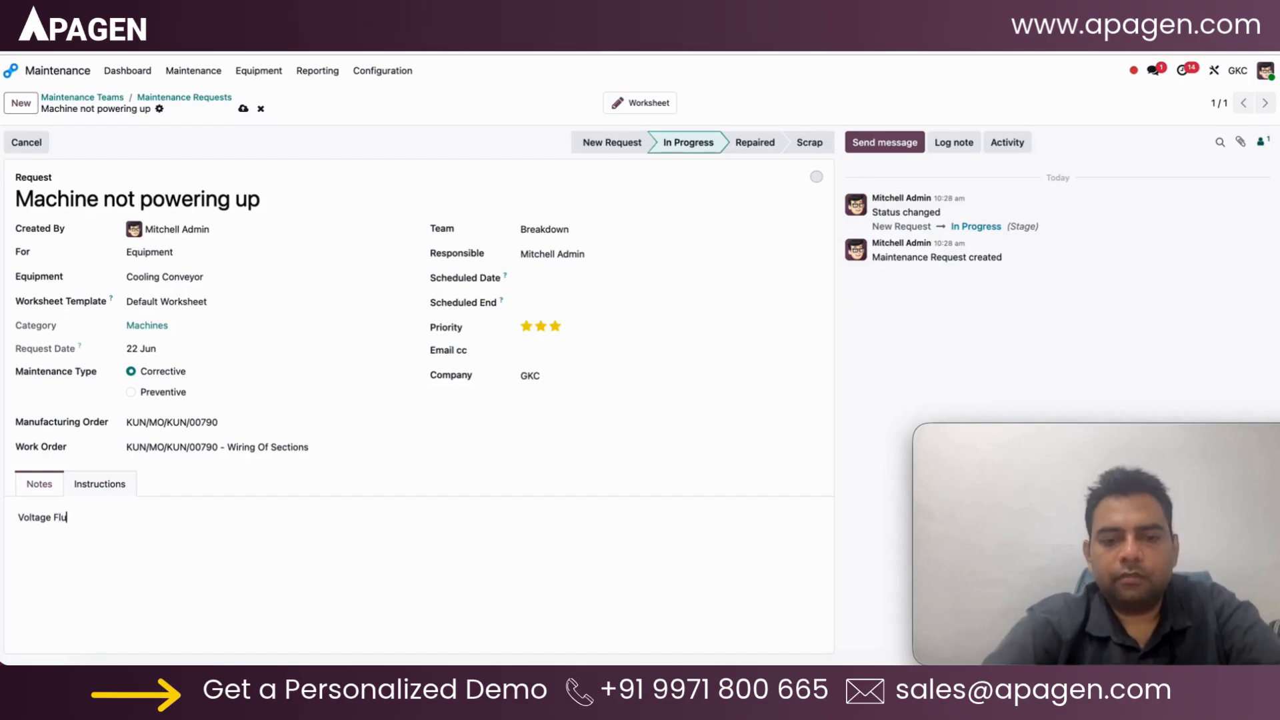
type("ctuatio")
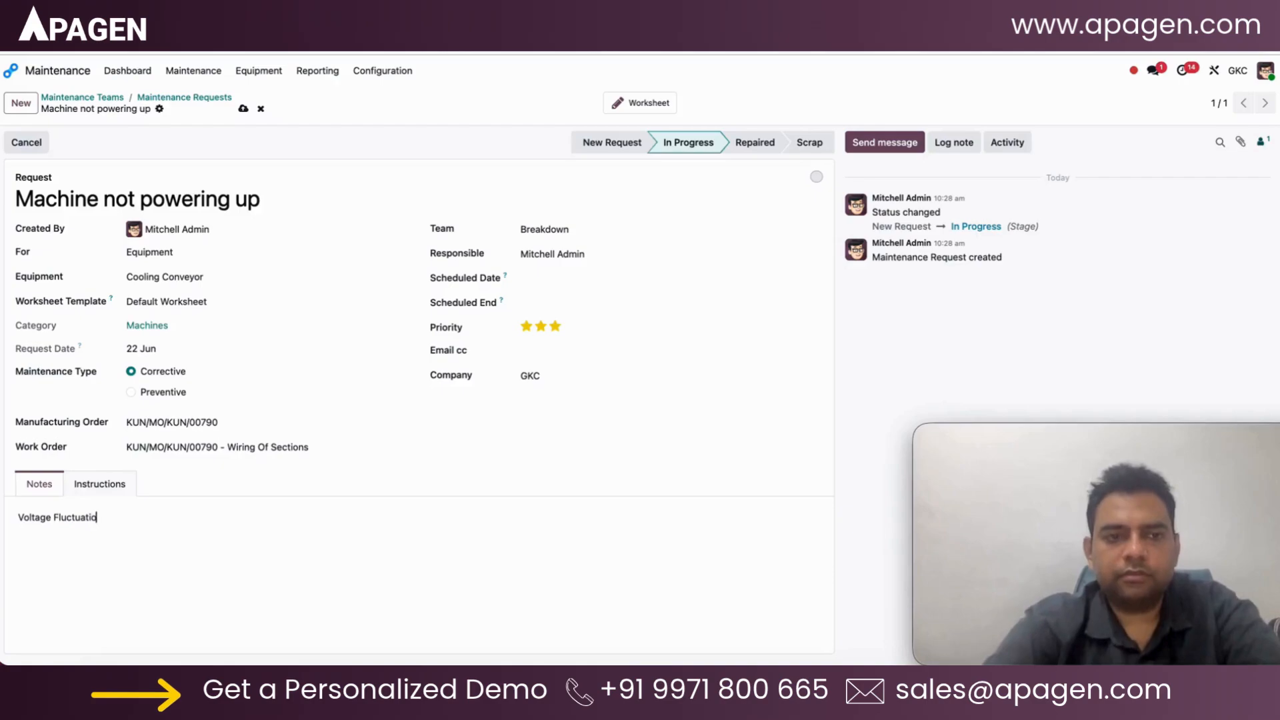
type("ns. Insta")
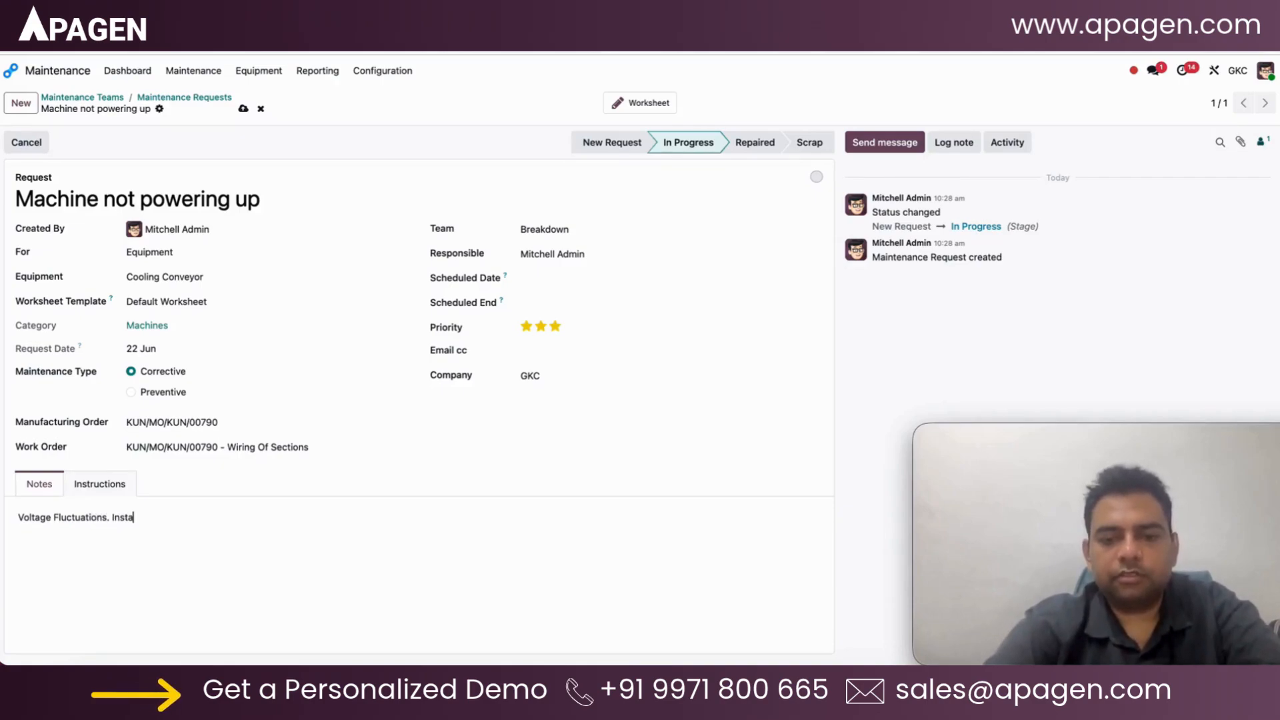
type("lled Gener")
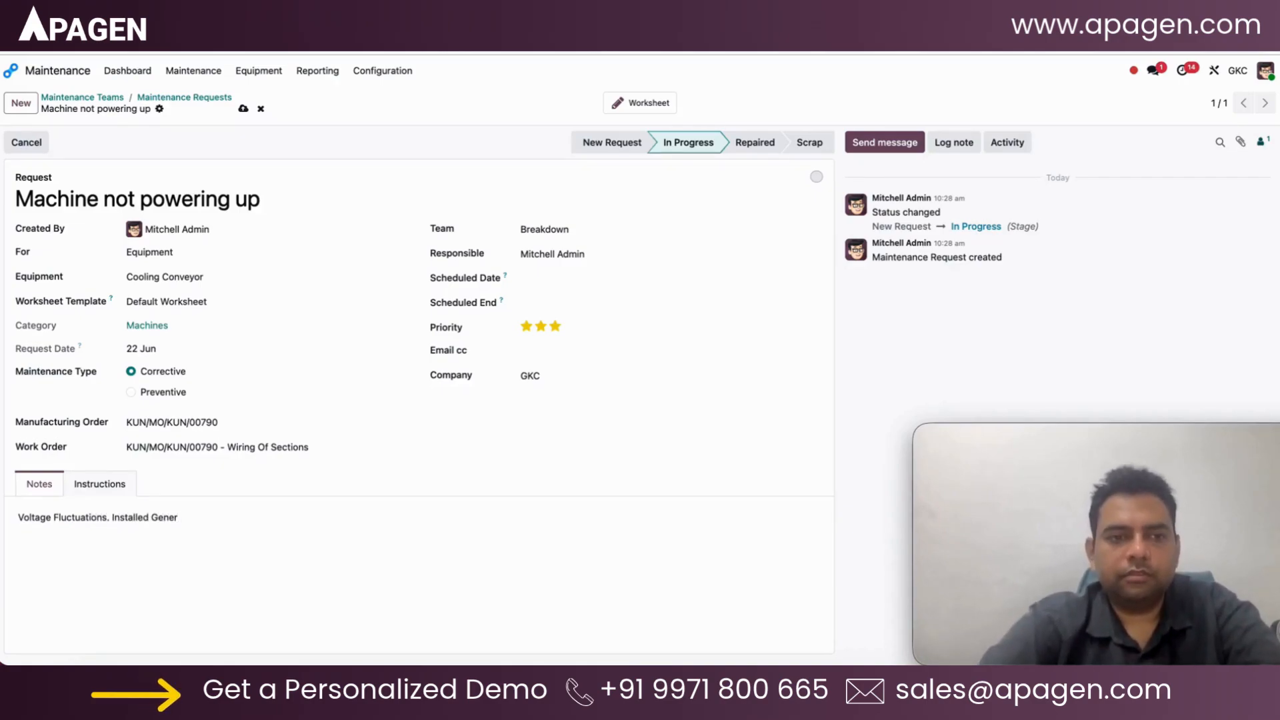
type("etar.")
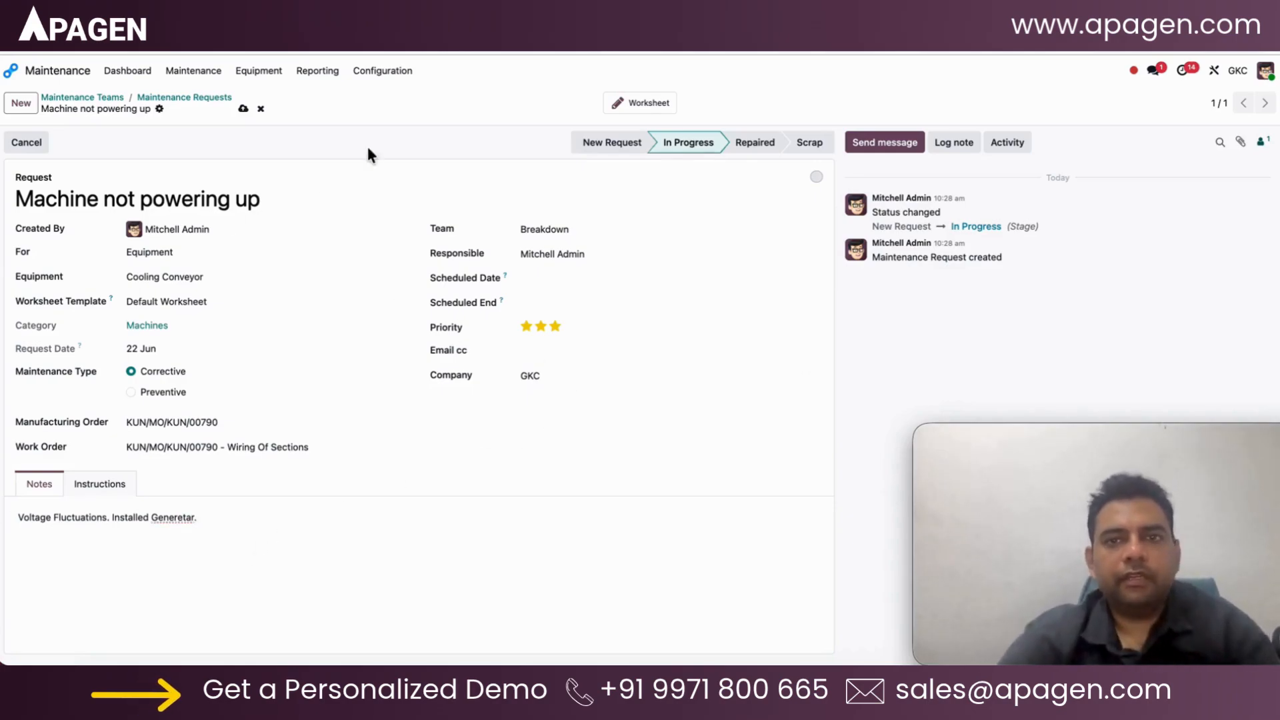
left_click(751, 145)
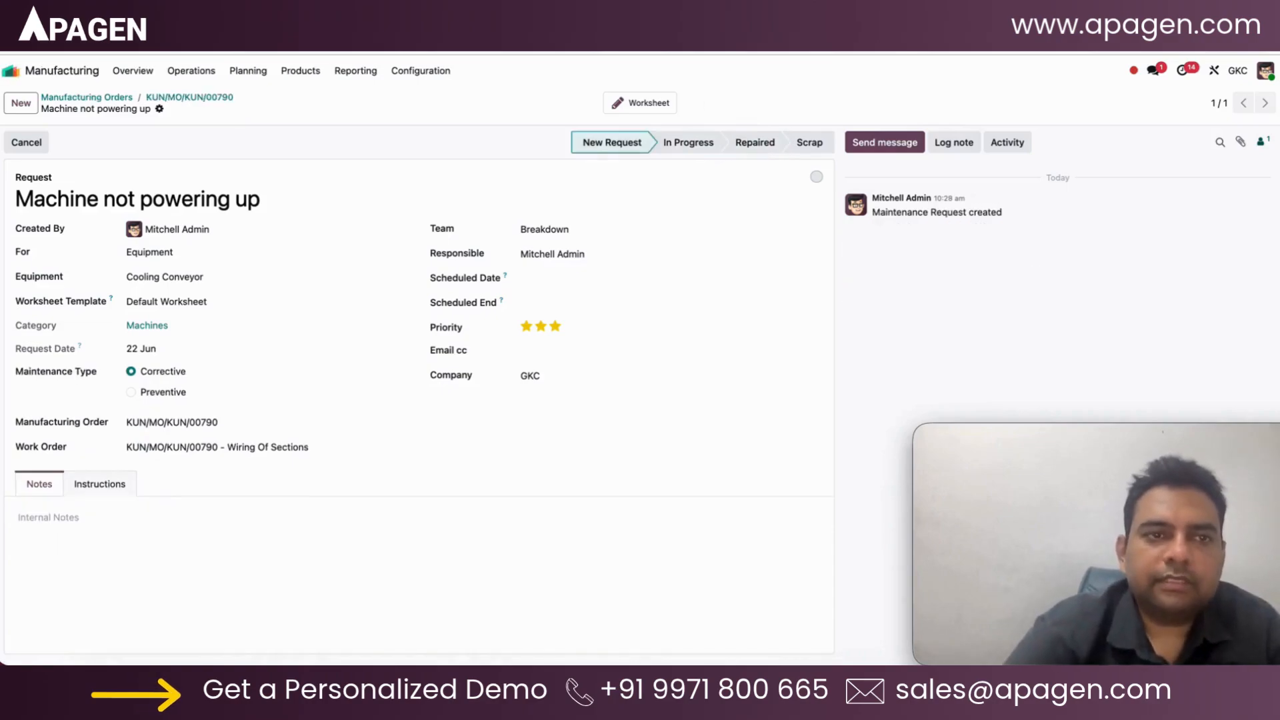
Return to the LT BAR manufacturing order and produce the full quantity.
left_click(214, 100)
left_click(20, 144)
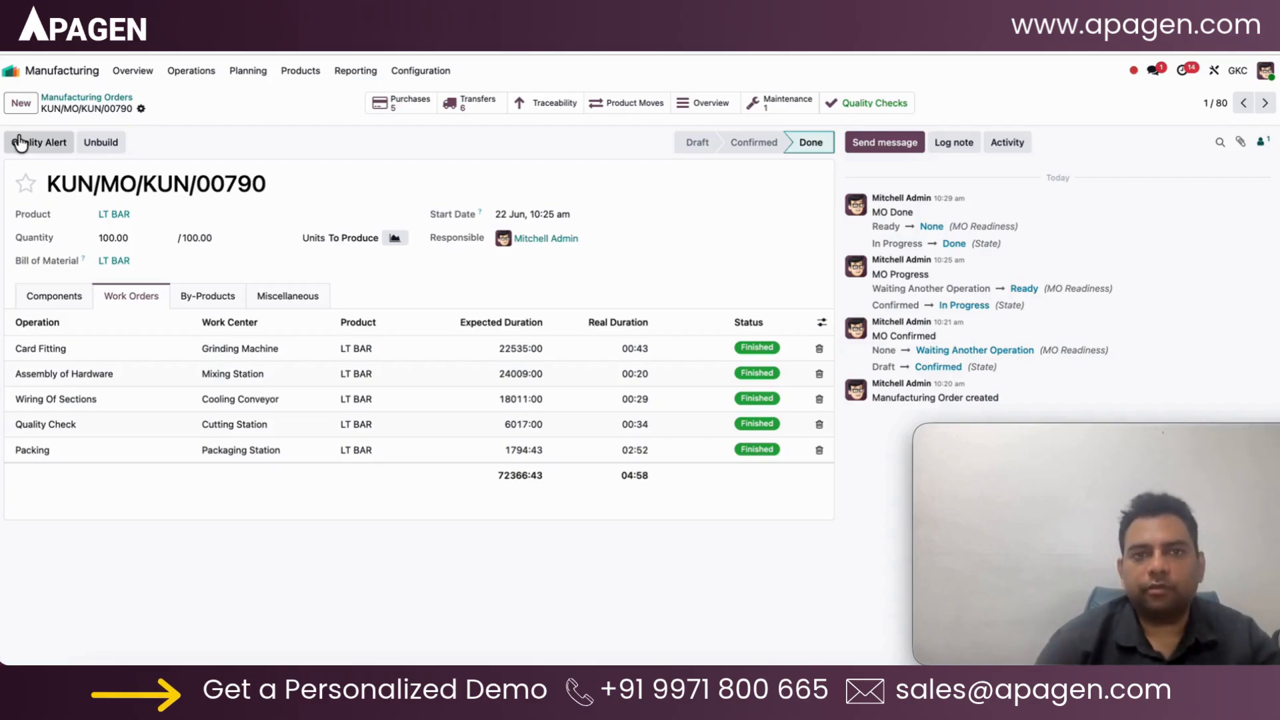
Examine the LT BAR order's stock movements in its transfers, expanded traceability report and product moves.
left_click(468, 103)
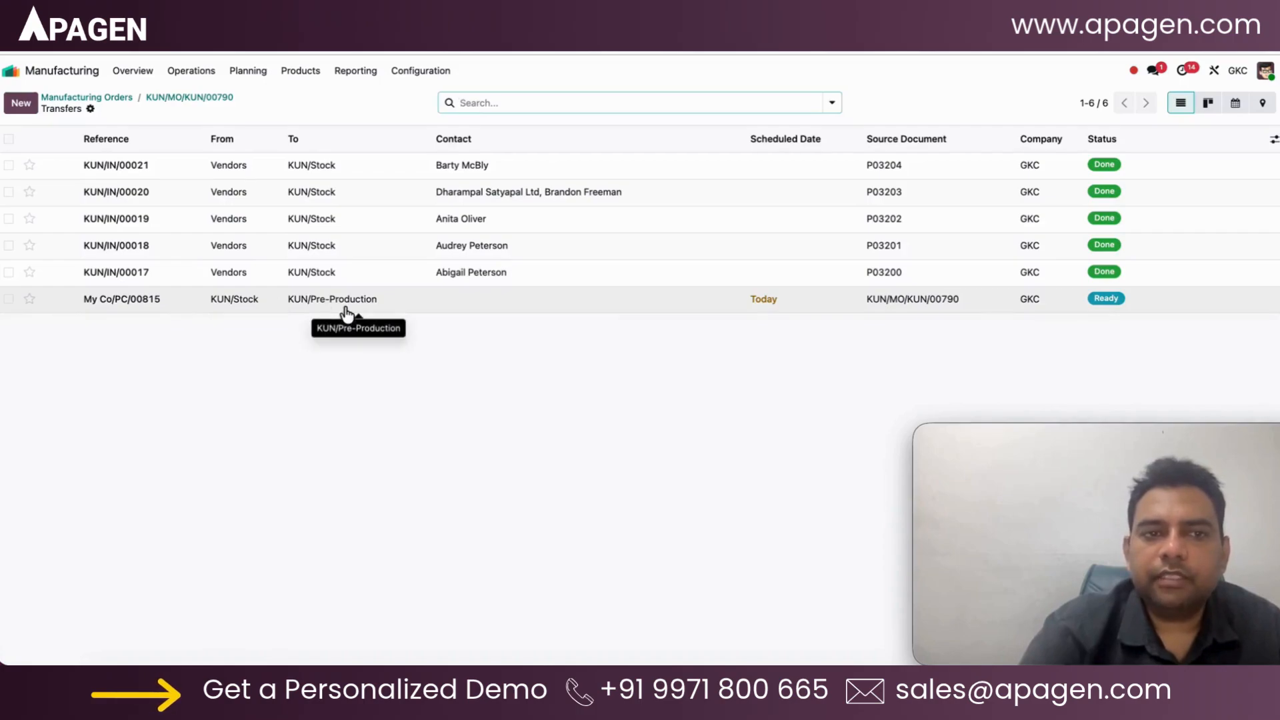
left_click(197, 100)
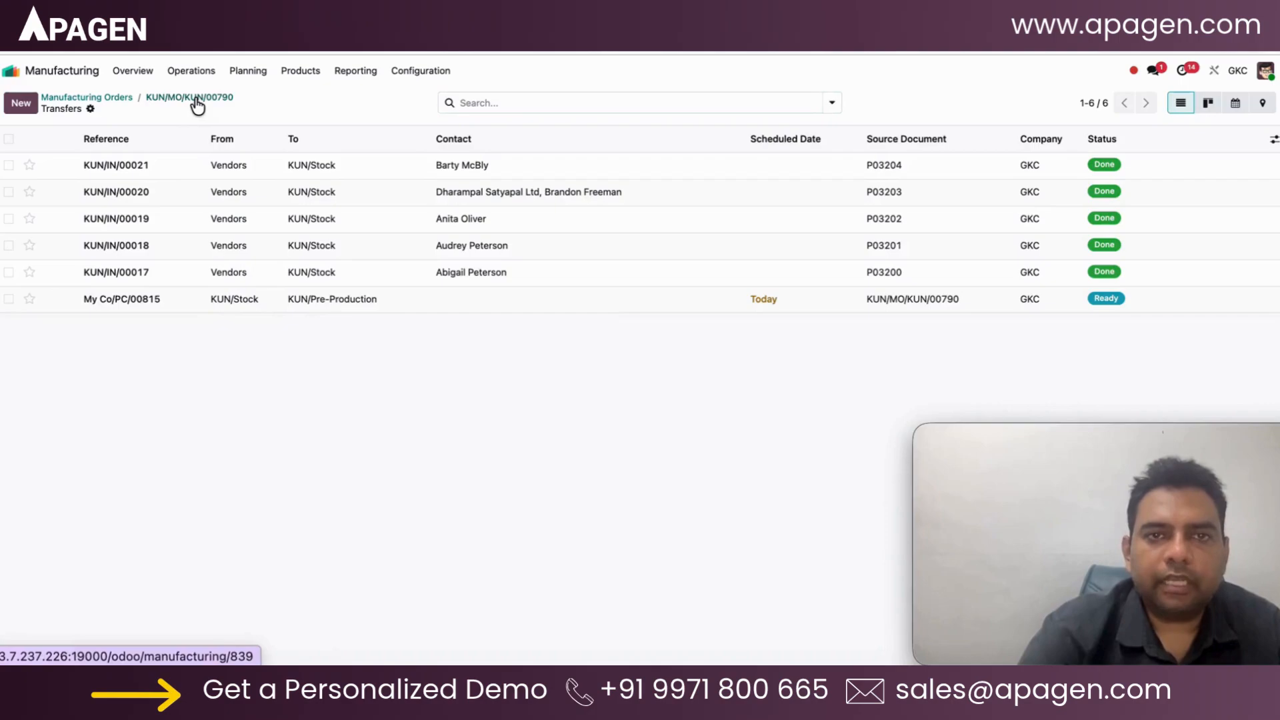
left_click(553, 106)
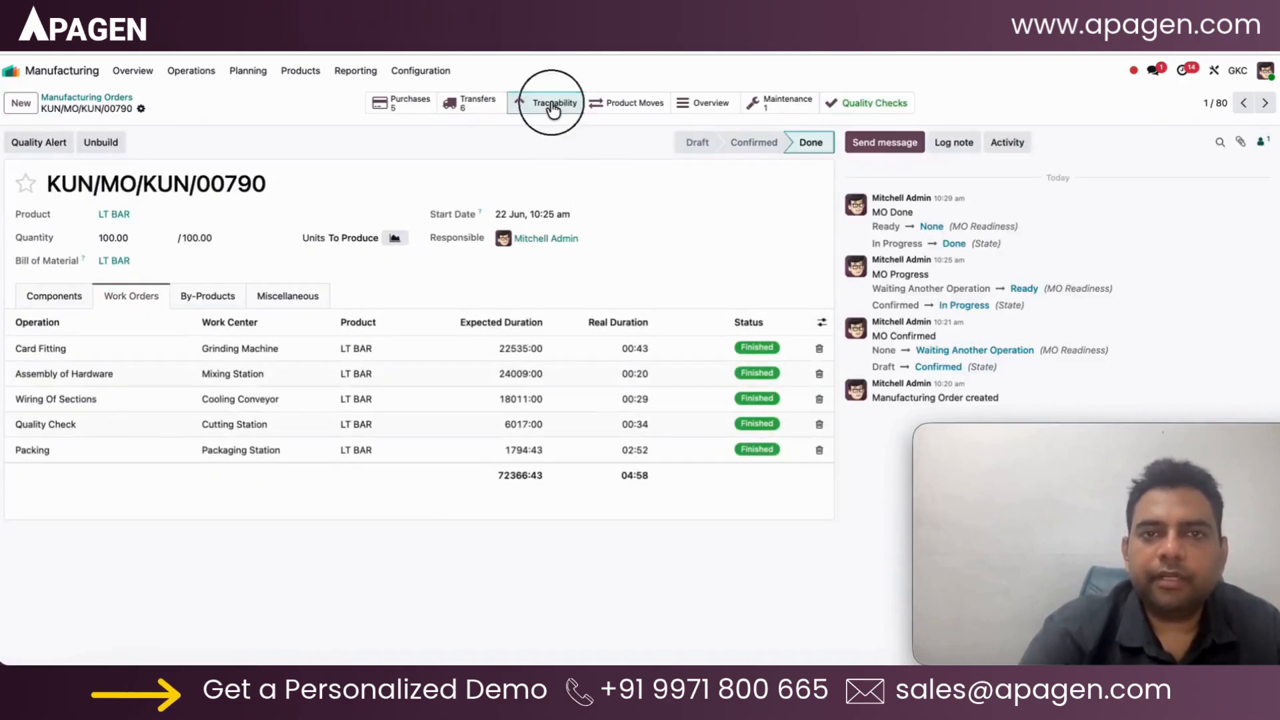
left_click(15, 252)
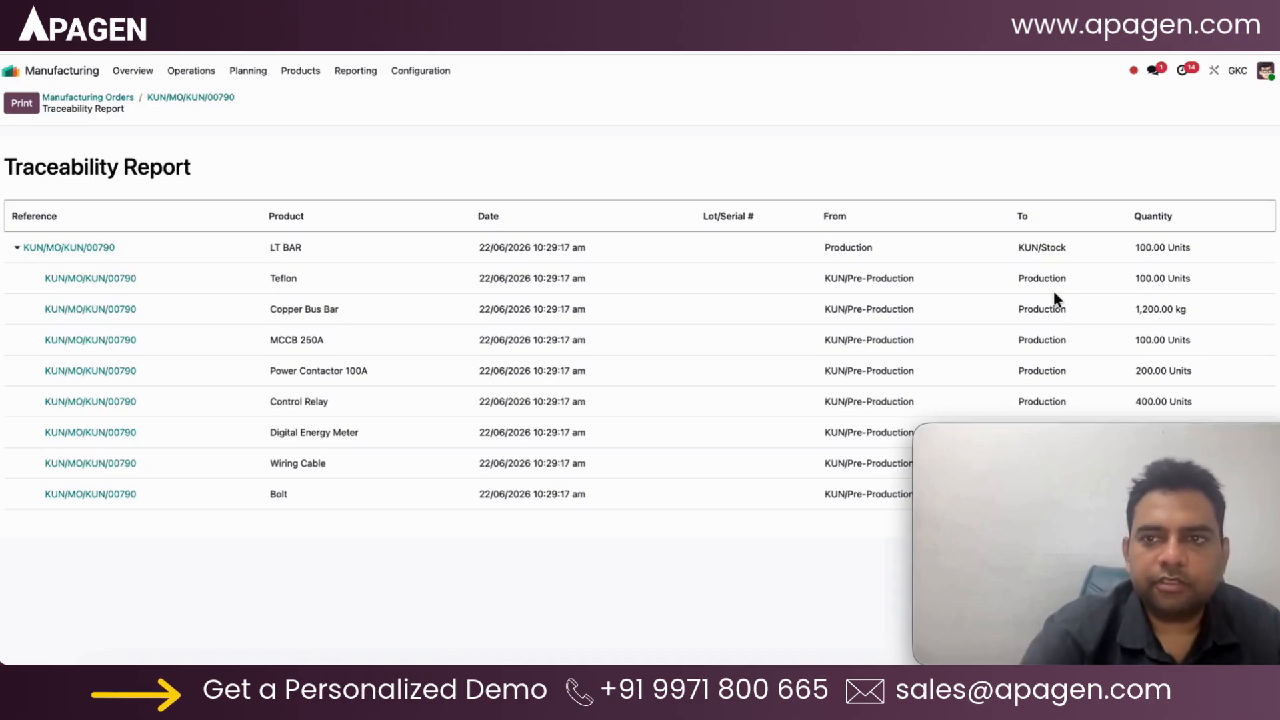
left_click(227, 100)
left_click(635, 103)
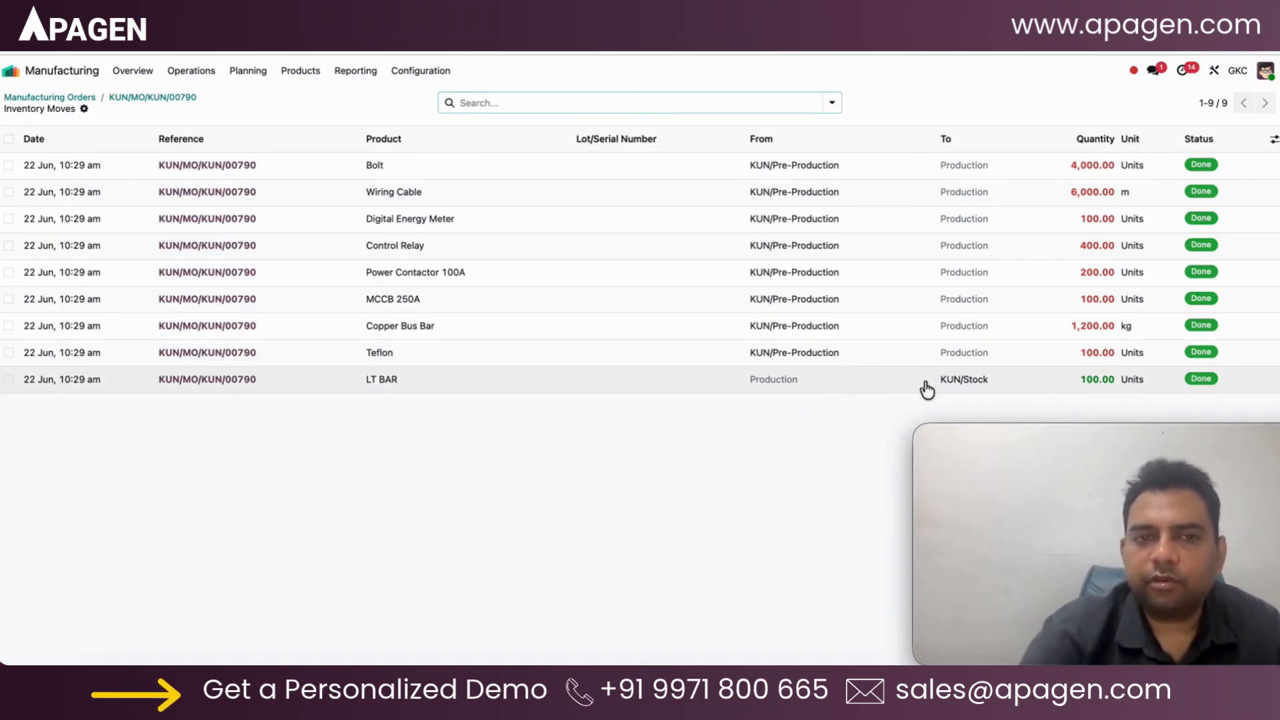
left_click(150, 100)
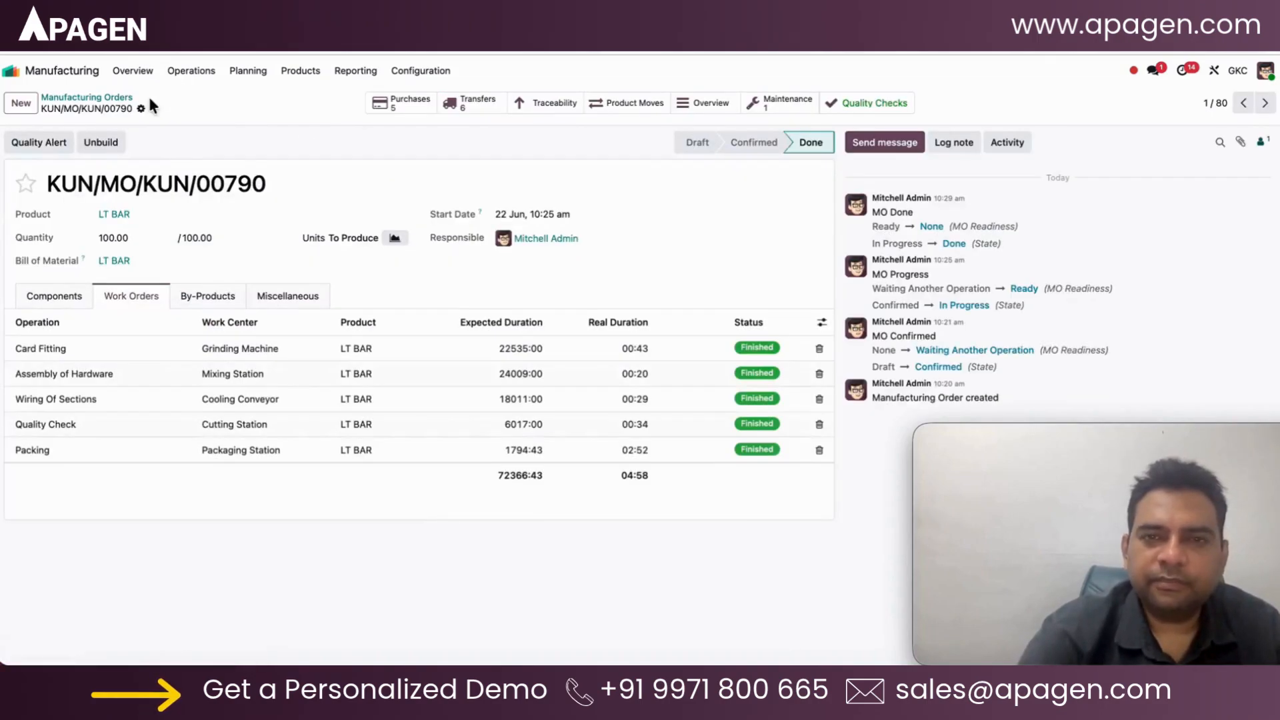
Examine the LT BAR order's cost overview, including its components and operations, and expand the Bolt line.
left_click(714, 104)
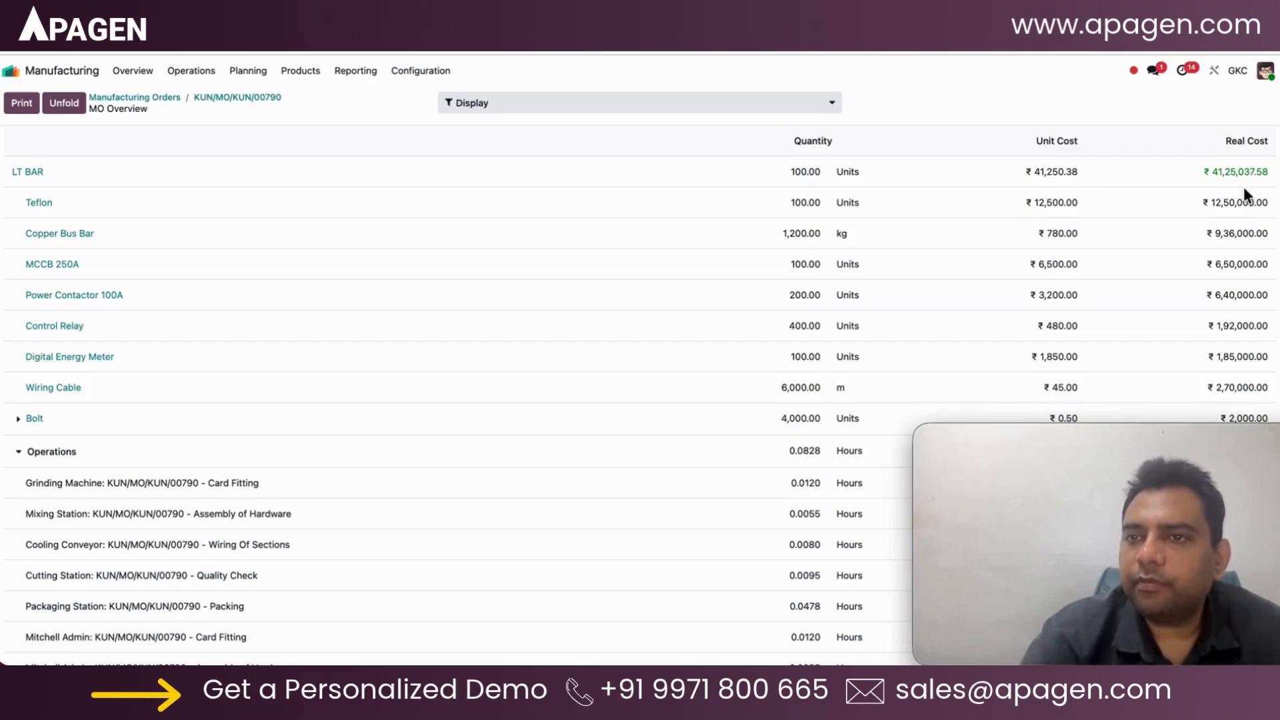
scroll(1245, 192, "down", 1)
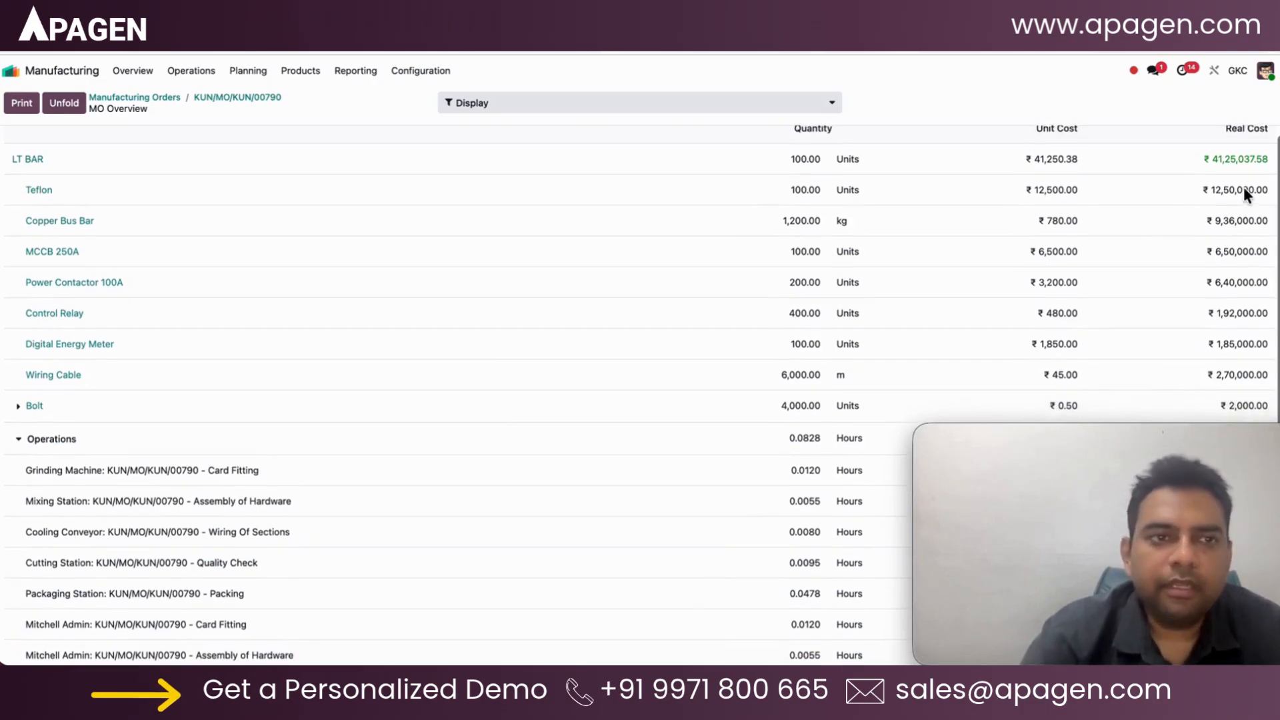
scroll(1243, 190, "down", 5)
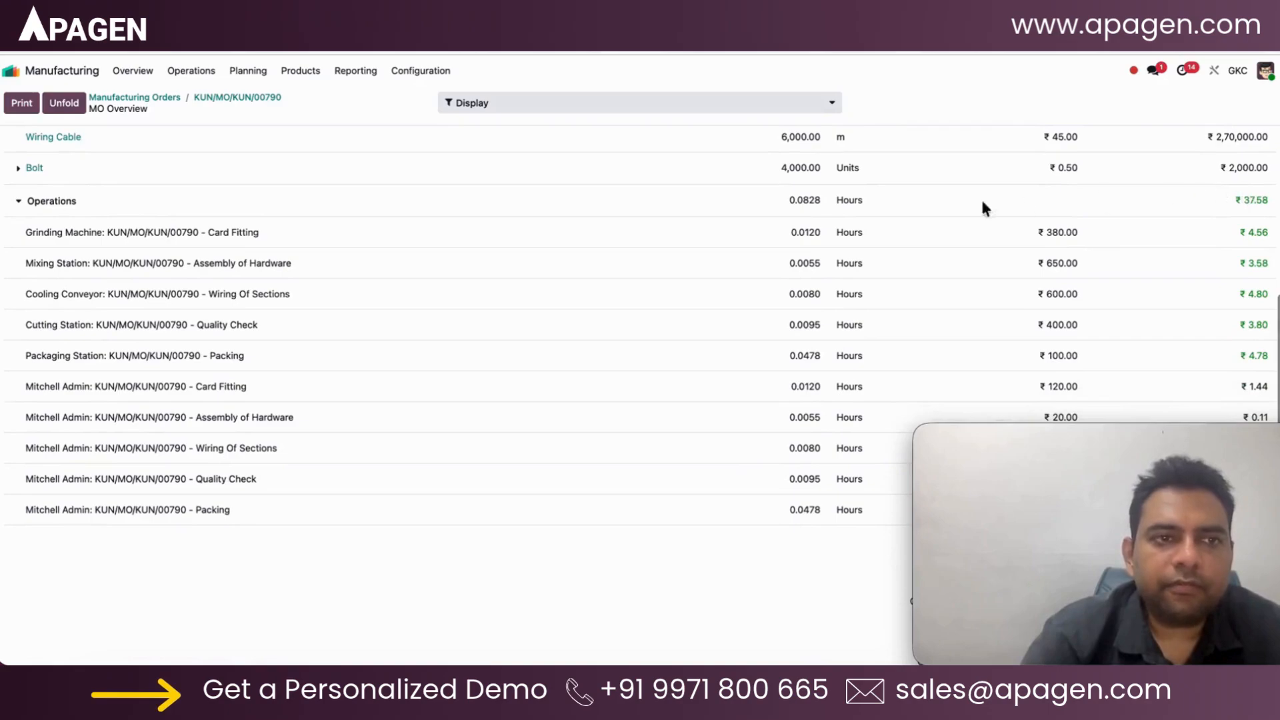
left_click(18, 170)
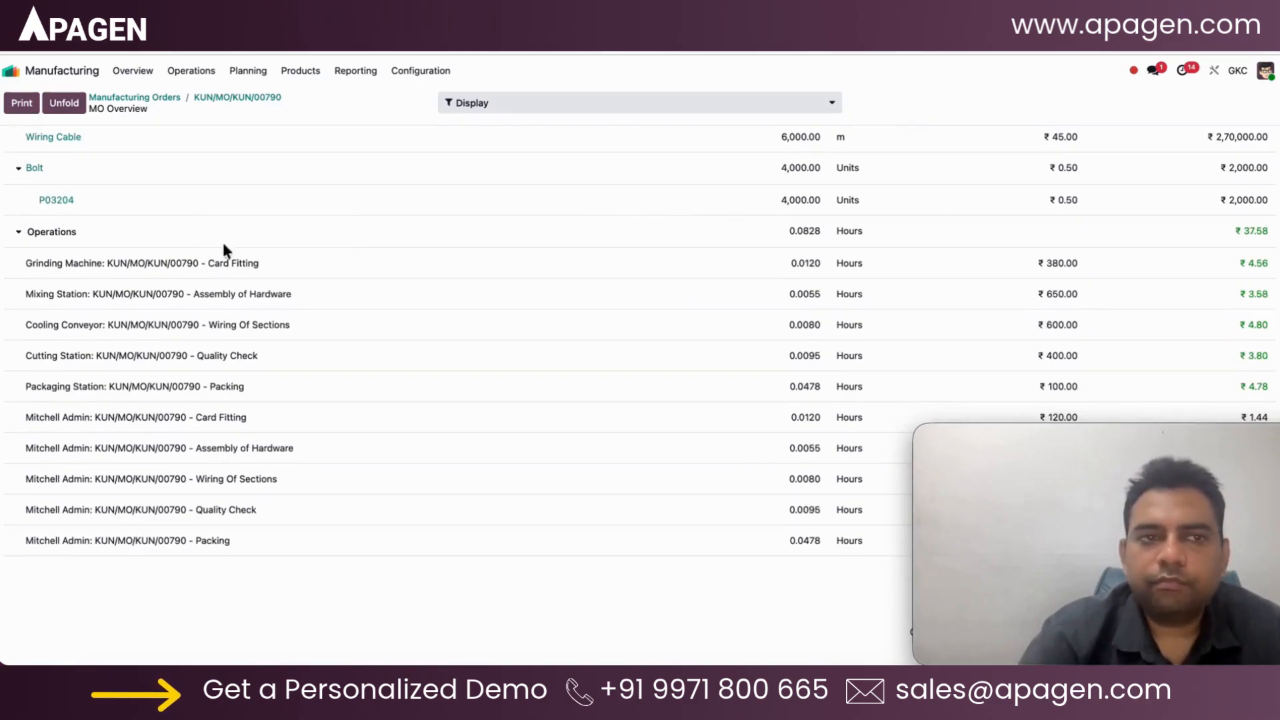
Collapse the Bolt line to examine the operations' real costs in the overview, and return to the LT BAR manufacturing order.
left_click(19, 168)
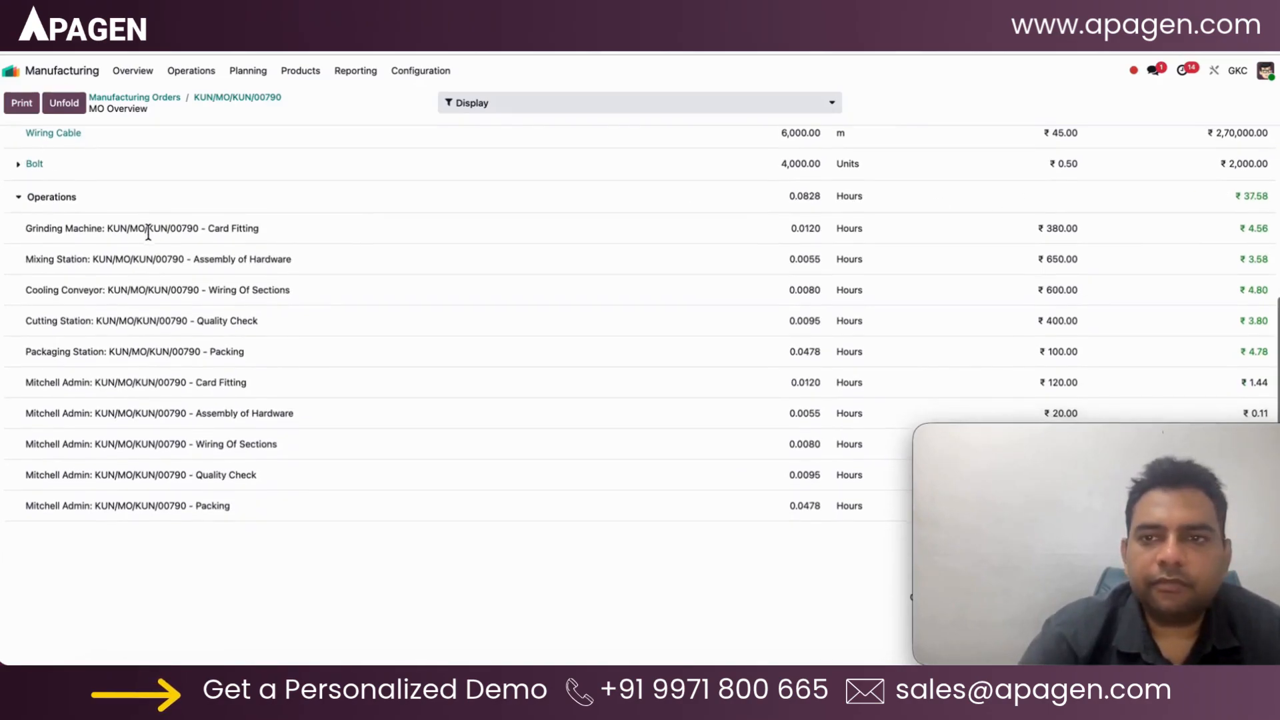
scroll(987, 262, "down", 1)
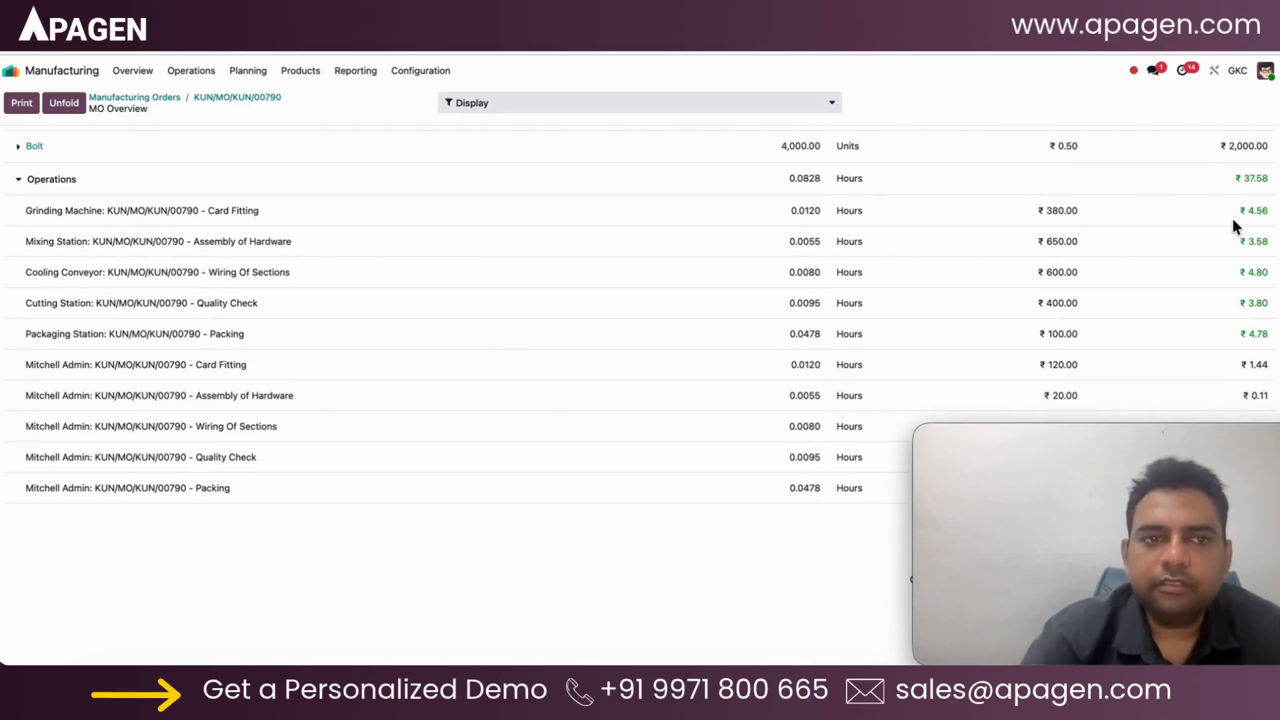
scroll(533, 346, "up", 5)
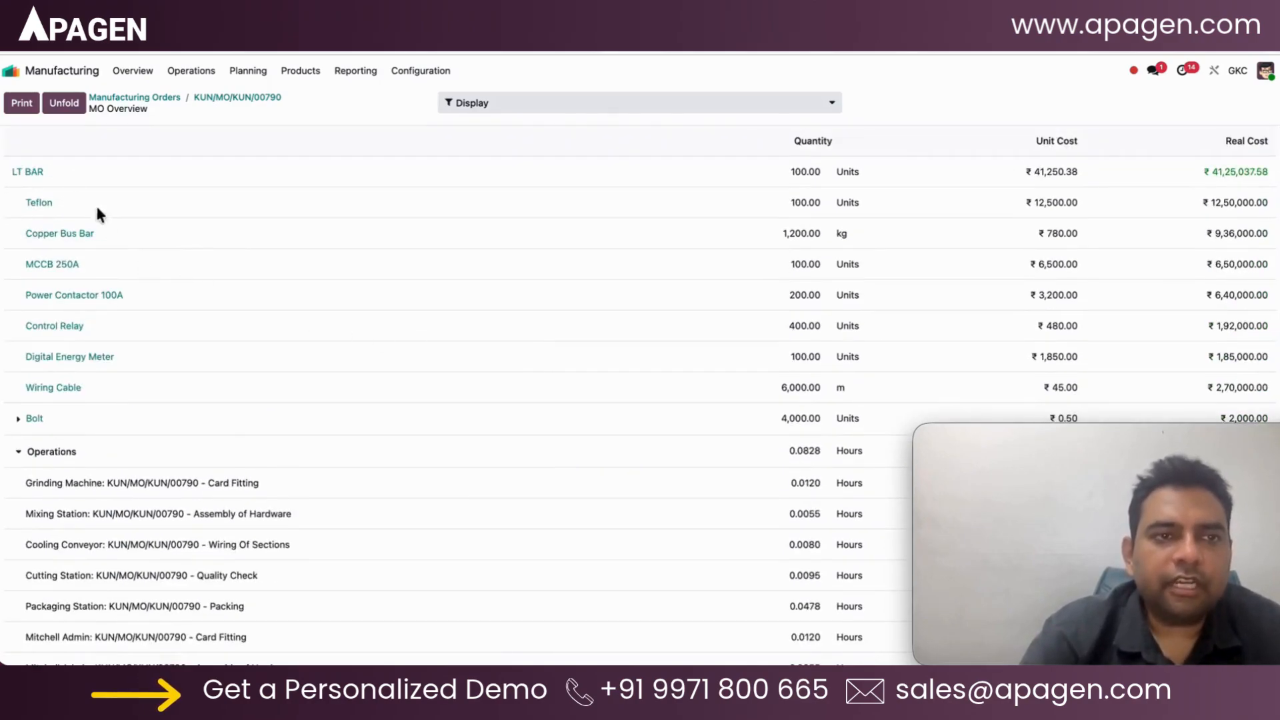
left_click(277, 98)
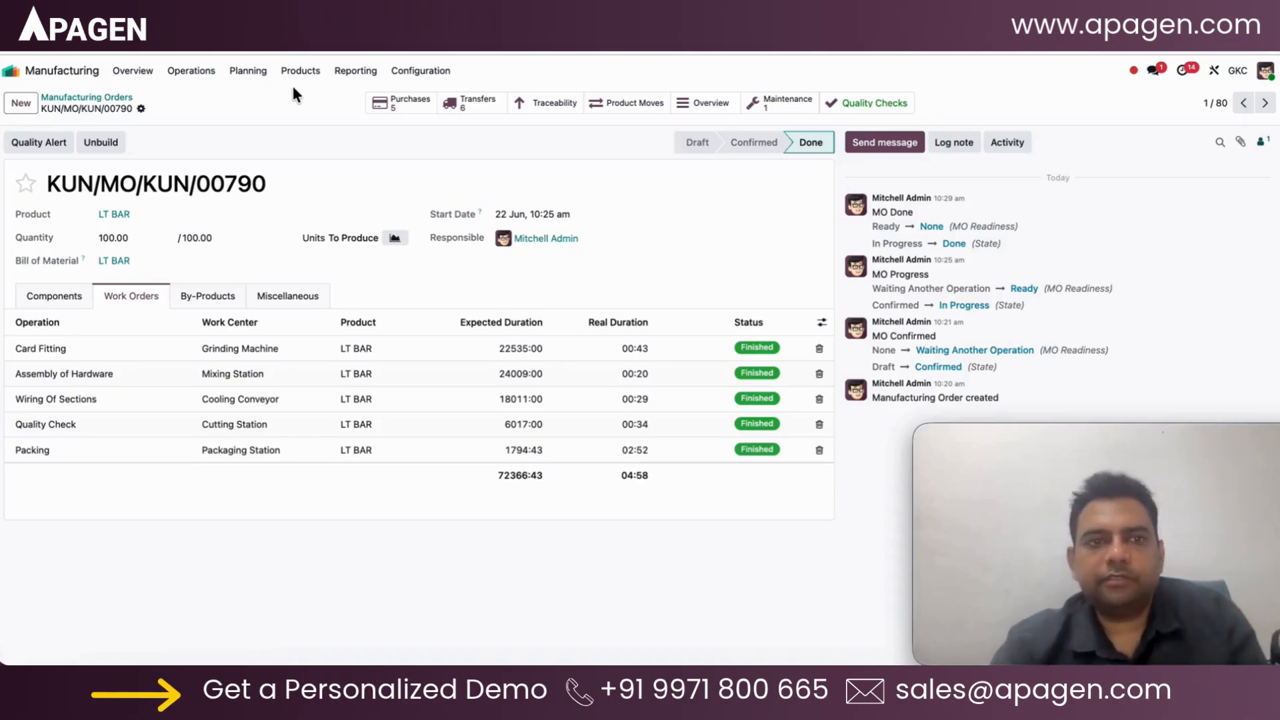
Switch to the Inventory app and open its Stock report for all warehouses.
left_click(6, 72)
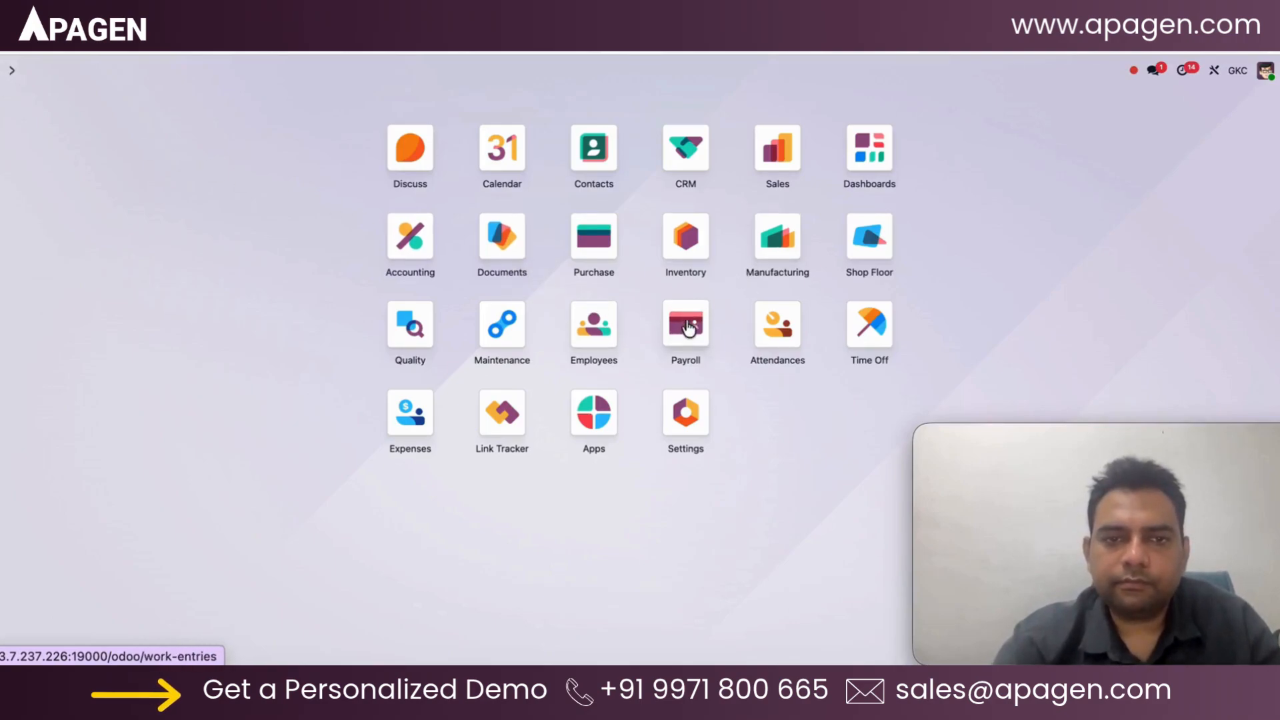
type("in")
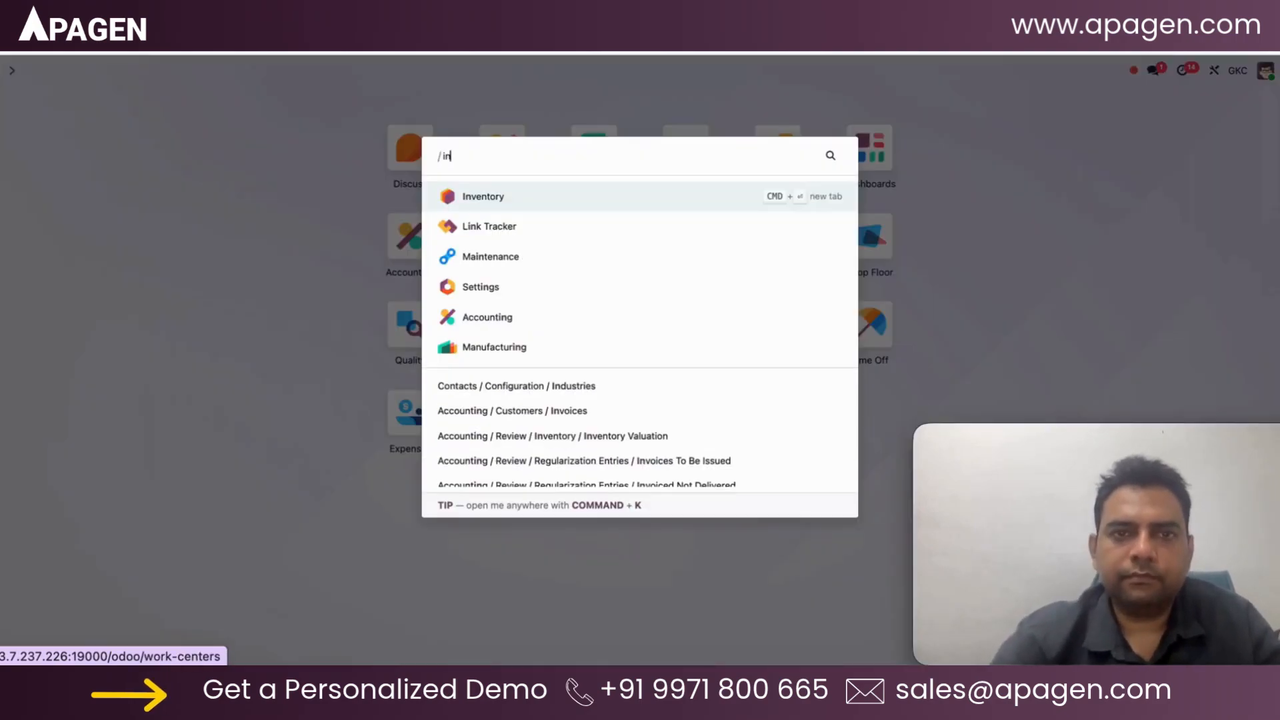
key("Return")
left_click(277, 71)
left_click(280, 106)
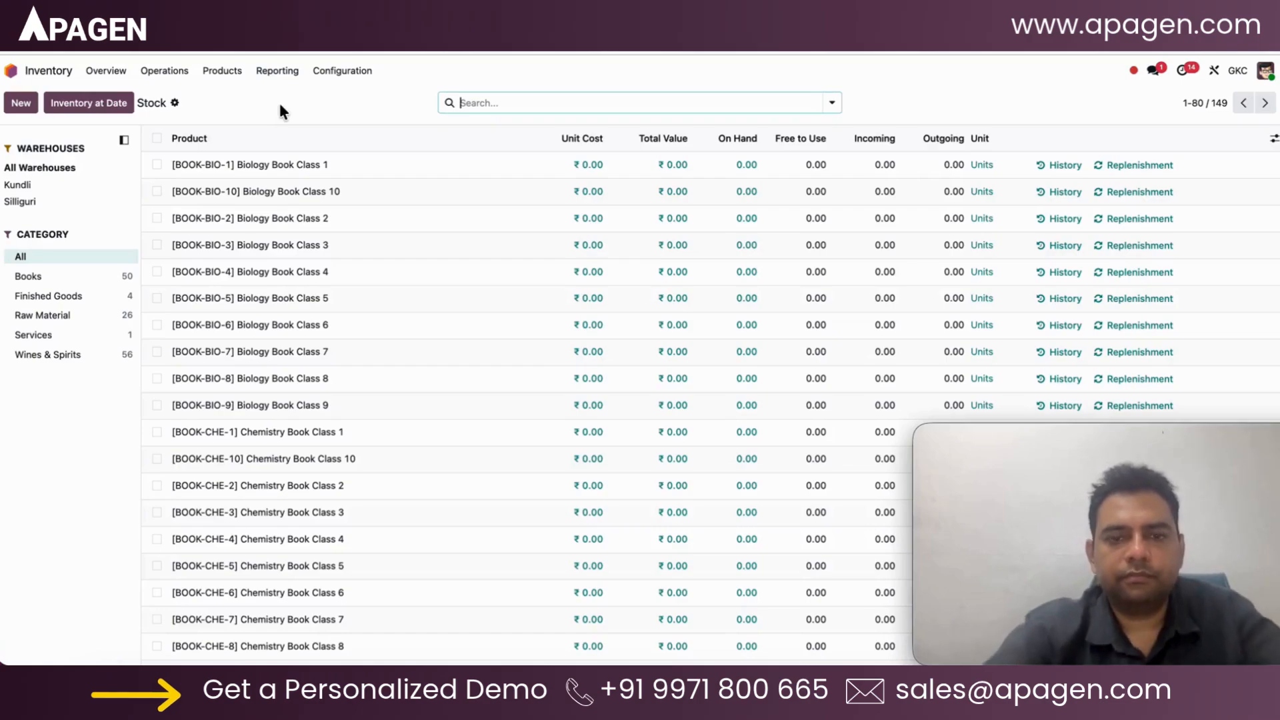
Search the stock report's products for "lt" and open the moves history of LT BAR.
type("It")
key("Return")
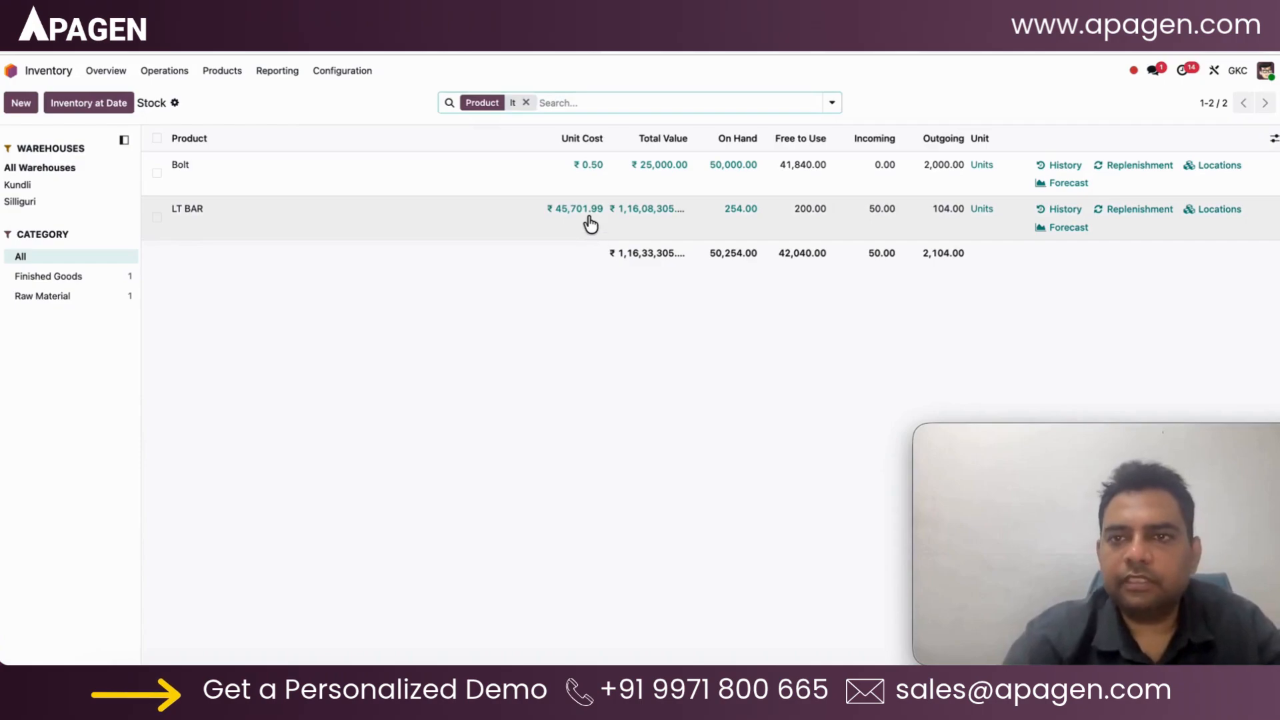
left_click(1074, 212)
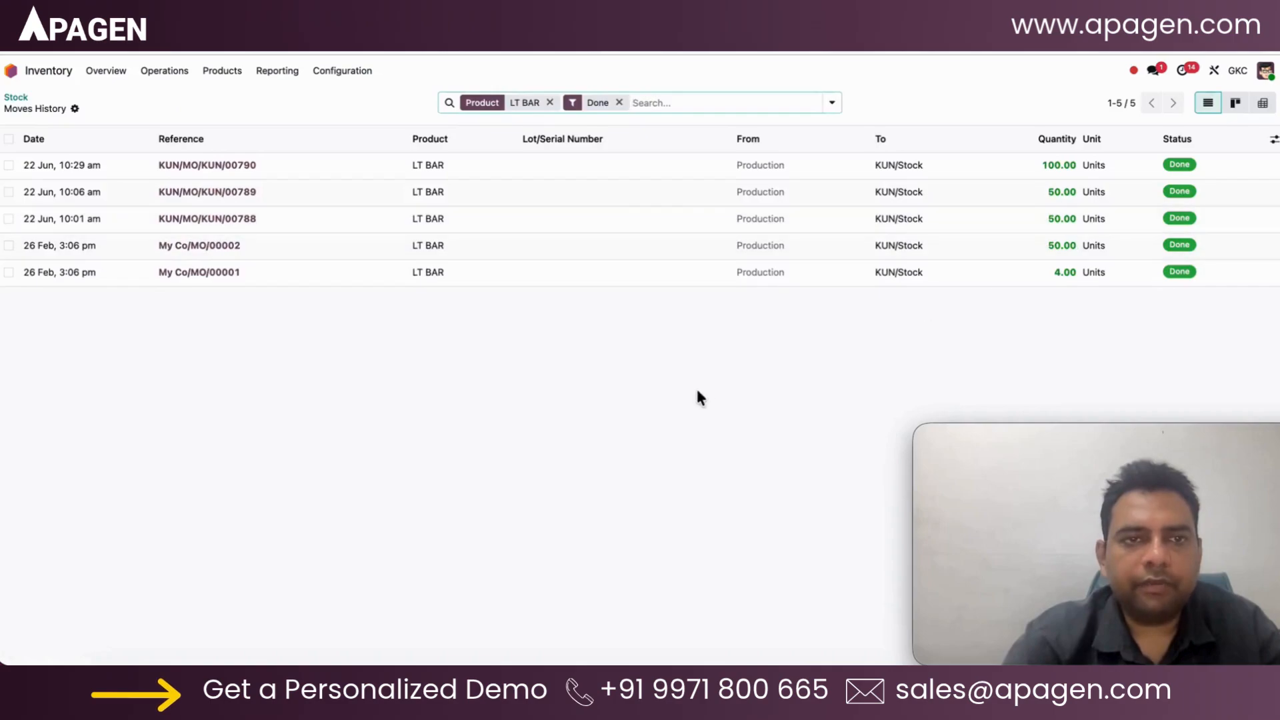